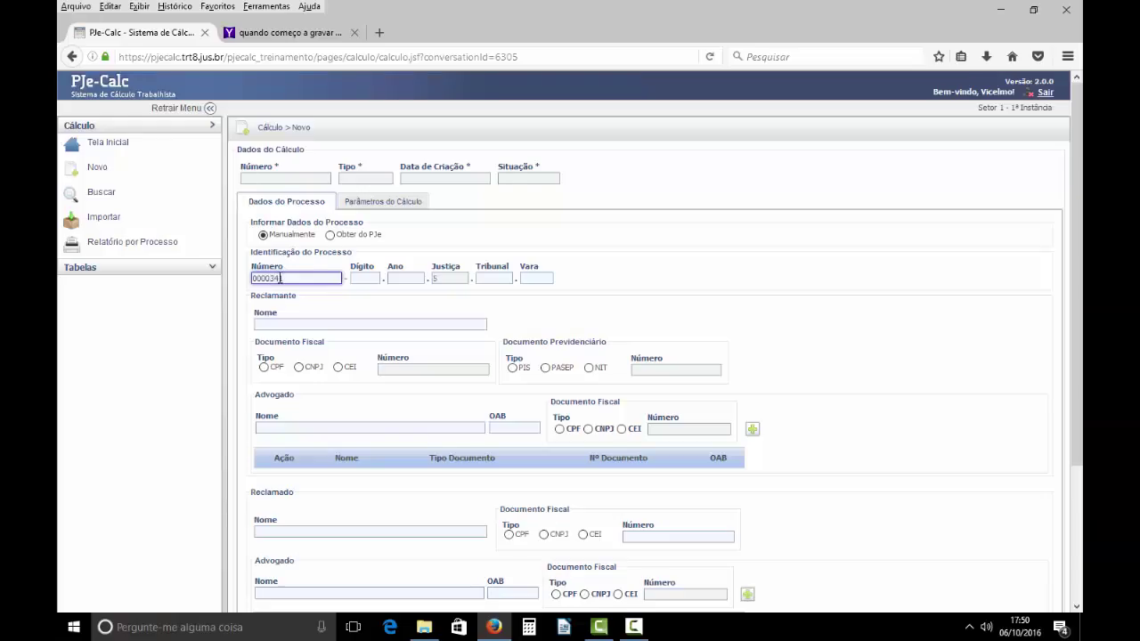
- Enter process digit 85, year 2016, tribunal 21 and court division 0023
key(Tab)
text(85)
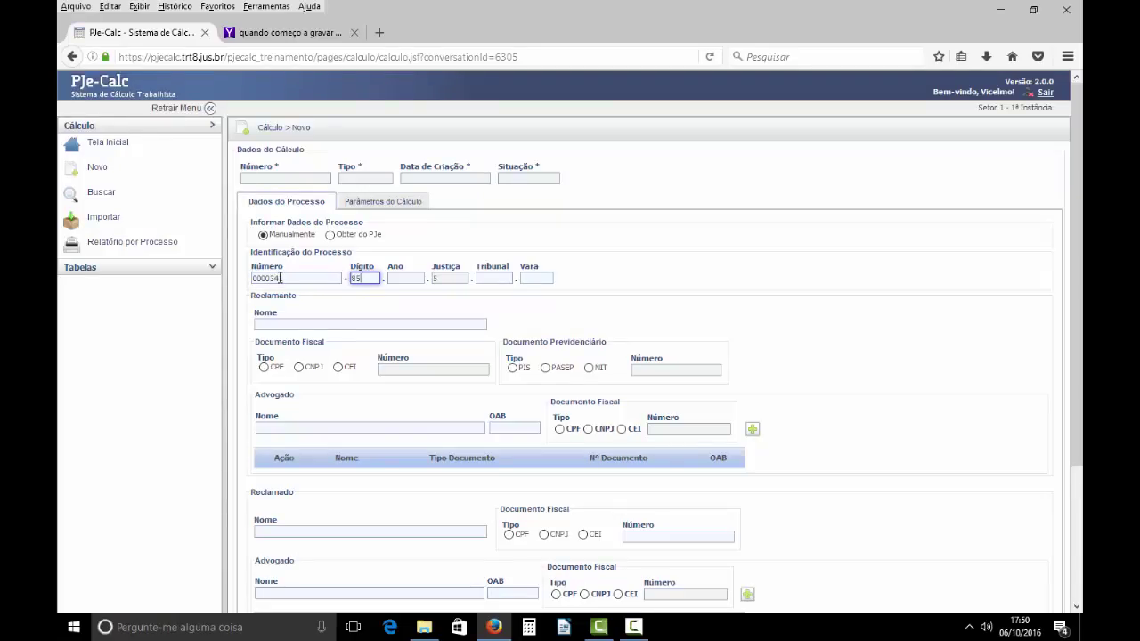
key(Tab)
text(2016)
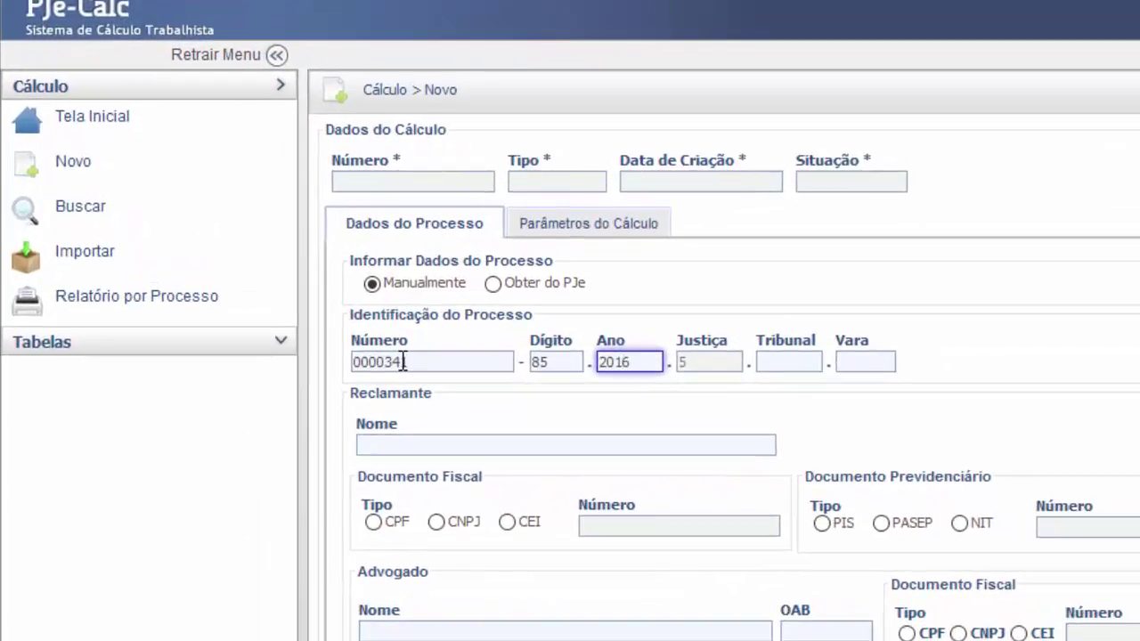
key(Tab)
text(21)
key(Tab)
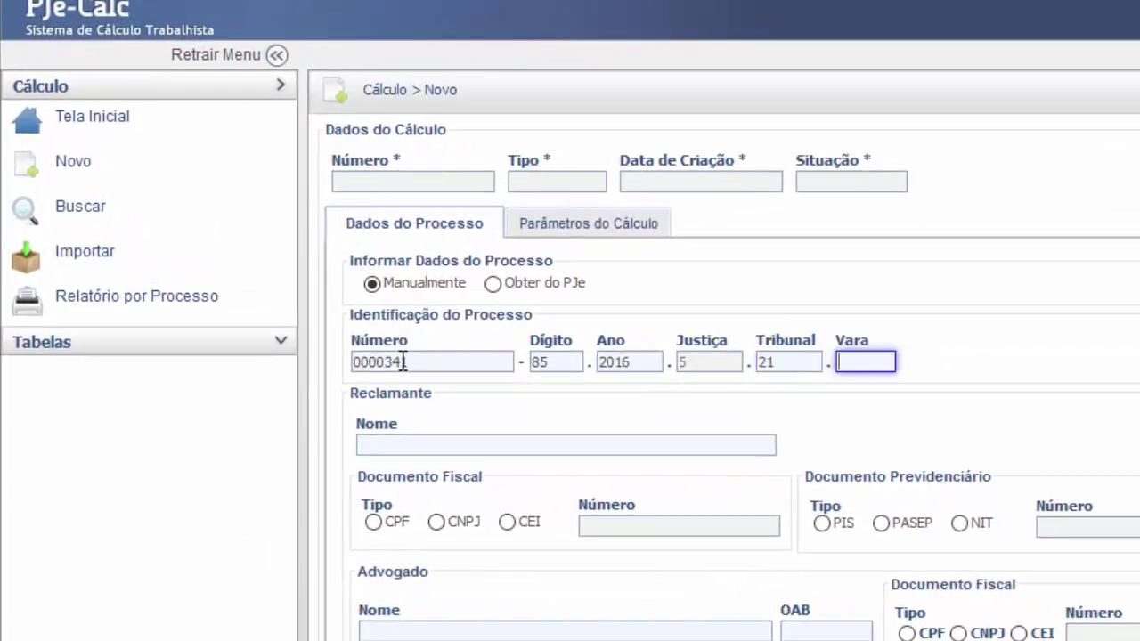
text(0023)
- Fill in the claimant's and respondent's names and attempt to save the calculation
click(535, 442)
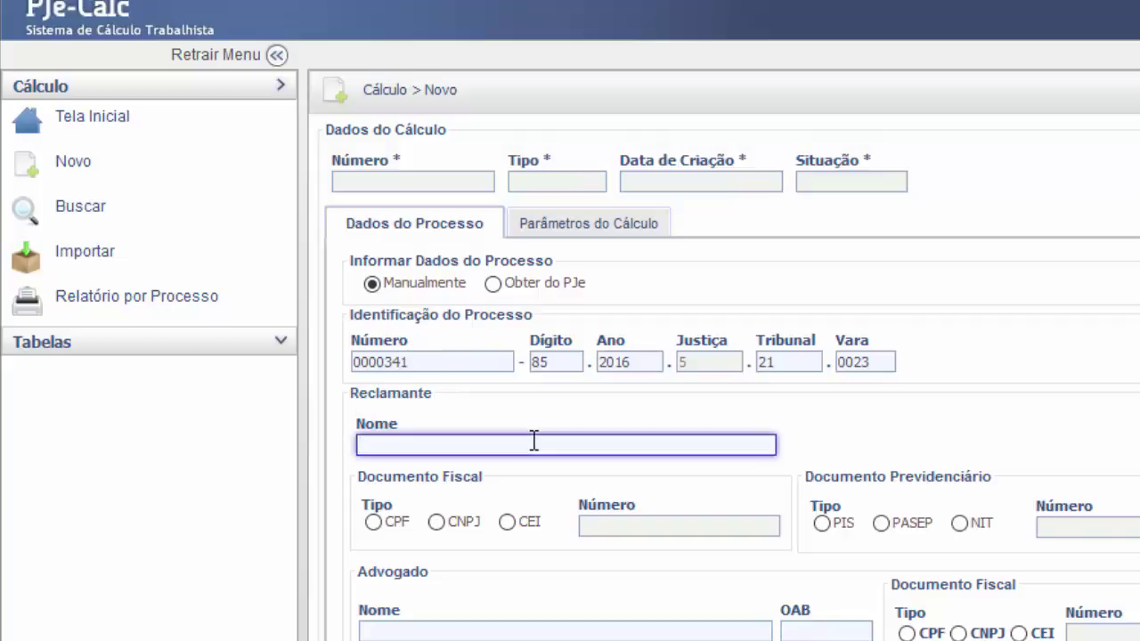
text(FULANO DE TAL)
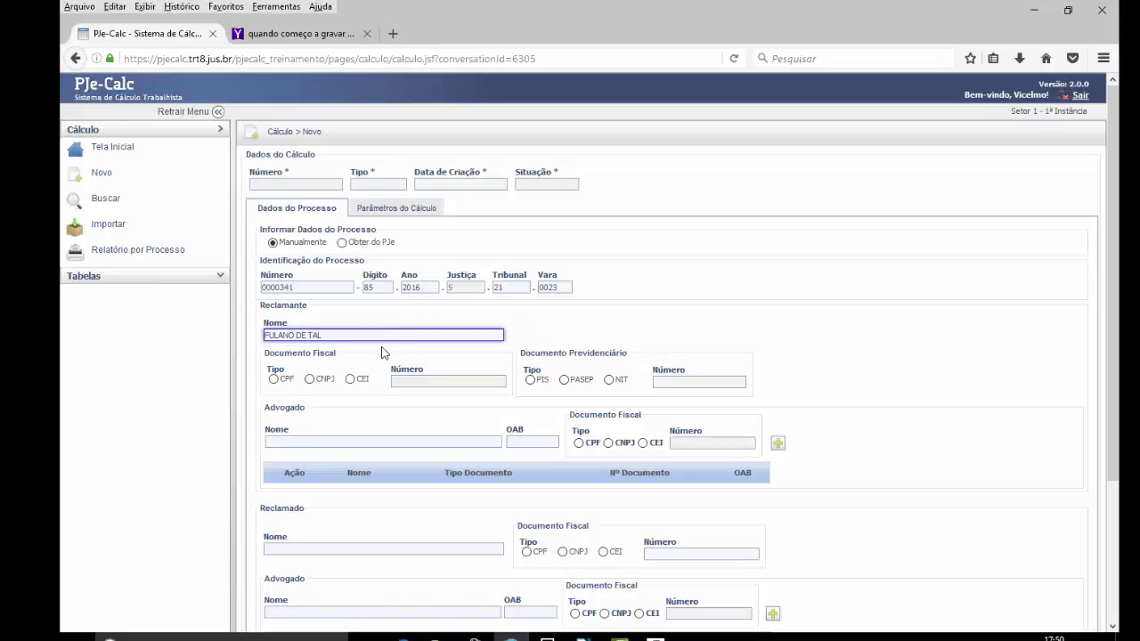
click(320, 549)
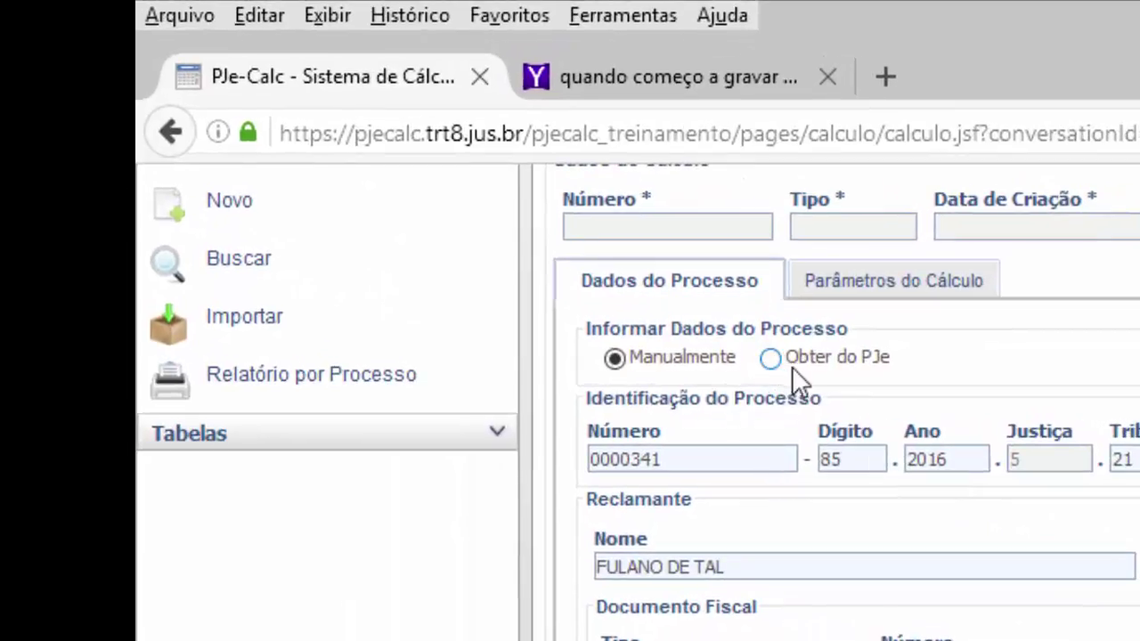
drag(890, 357, 784, 381)
click(942, 380)
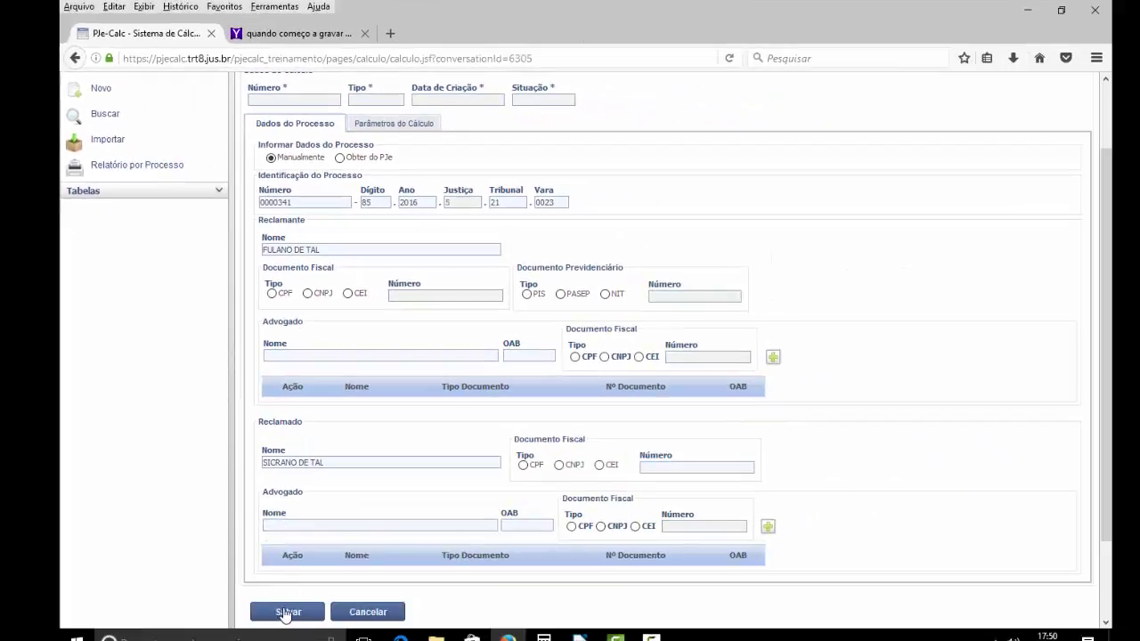
click(285, 612)
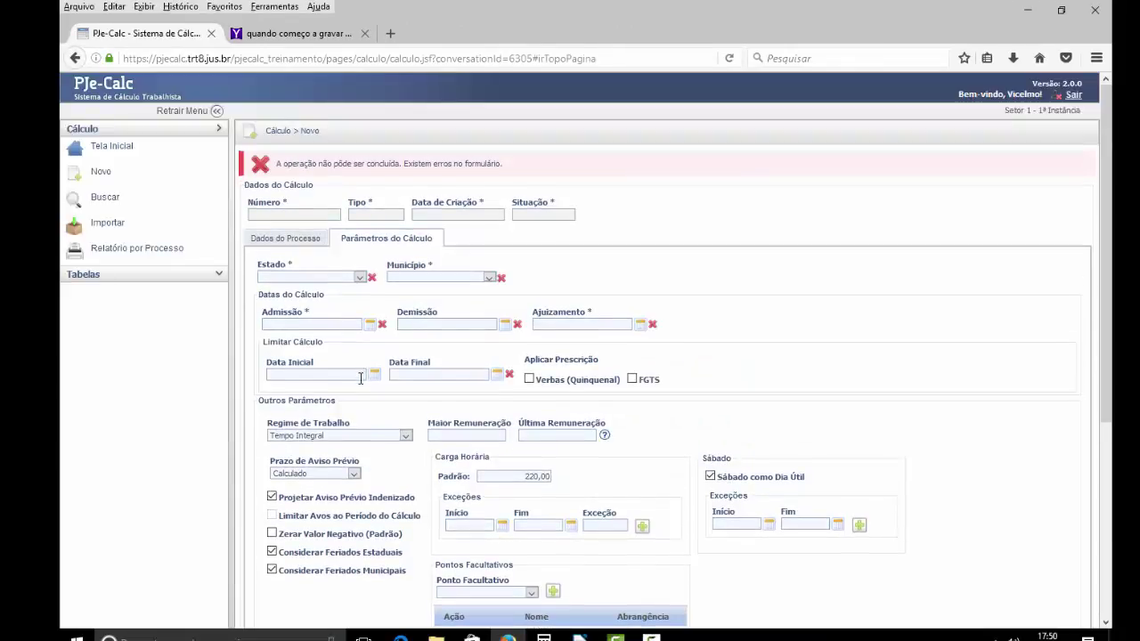
- Review the process data, then return to the calculation parameters
scroll(361, 379, down, 2)
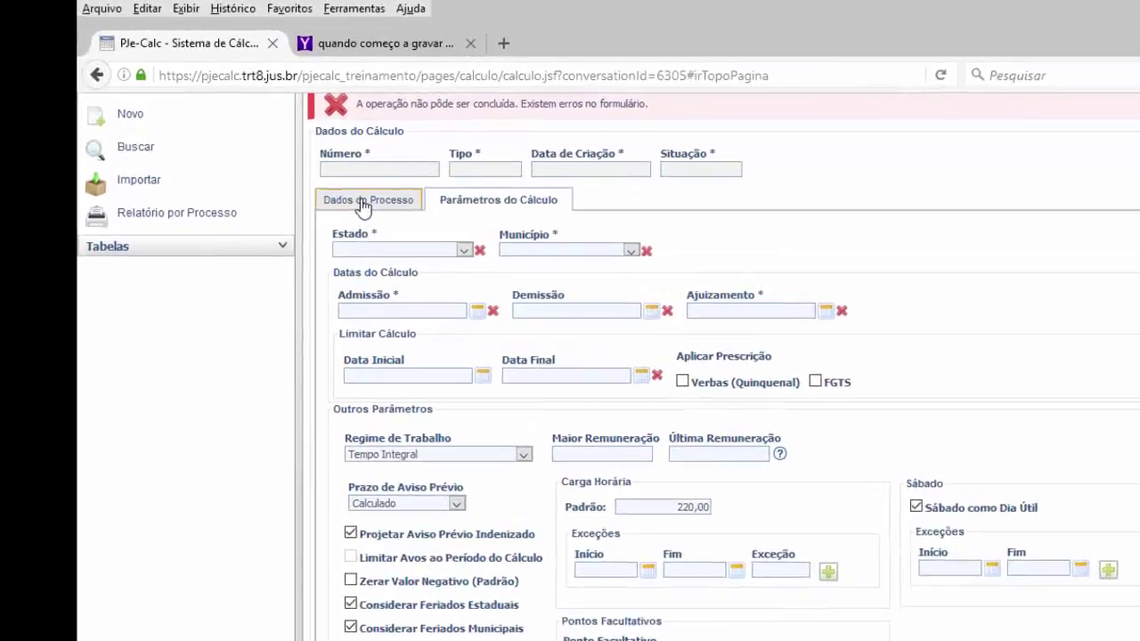
click(363, 205)
scroll(1005, 558, down, 3)
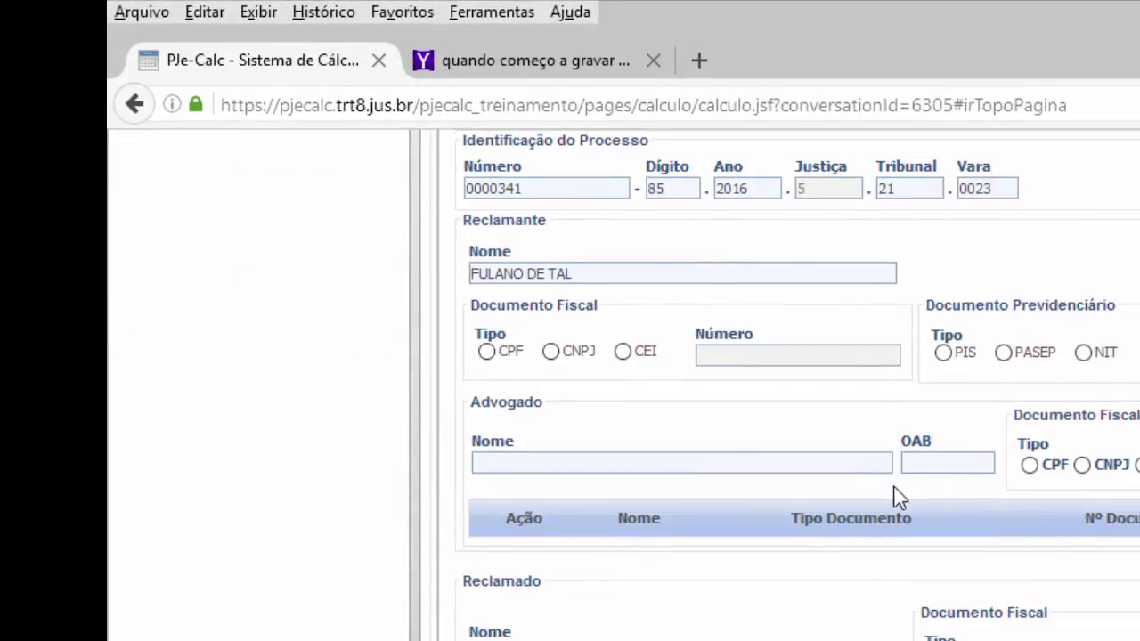
scroll(770, 612, up, 5)
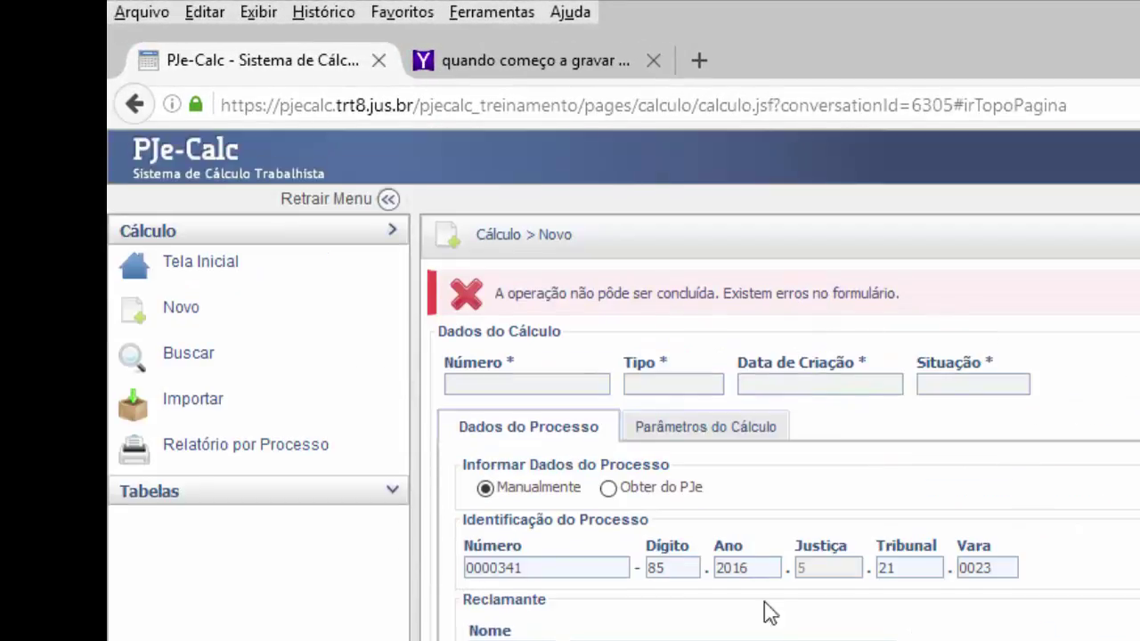
click(703, 433)
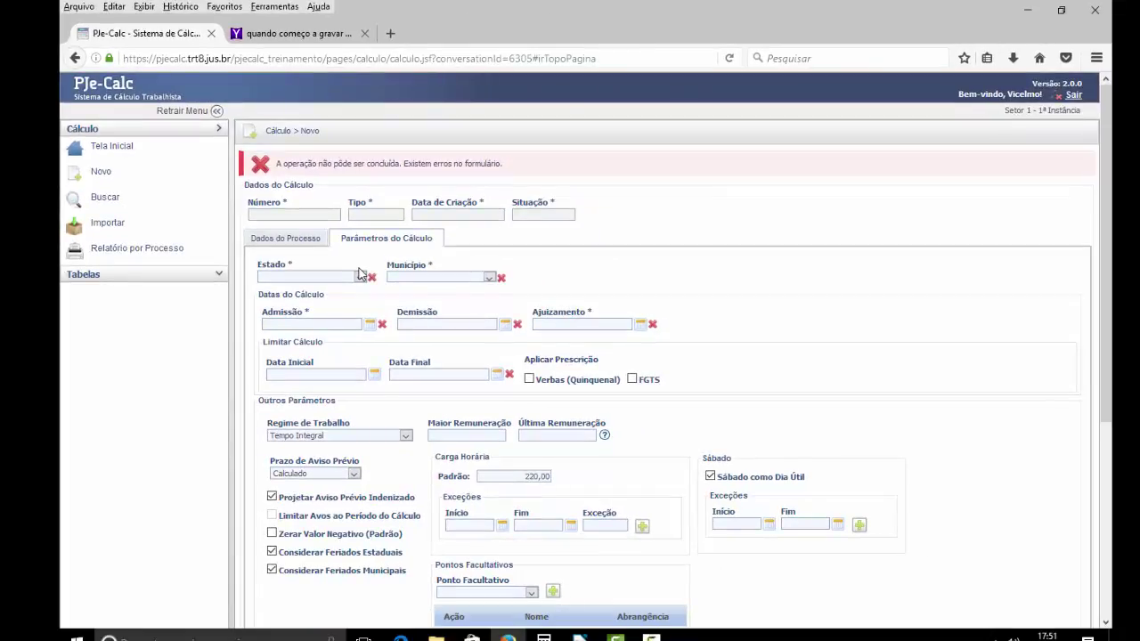
- Set the state to RN and the municipality to MOSSORO
click(360, 278)
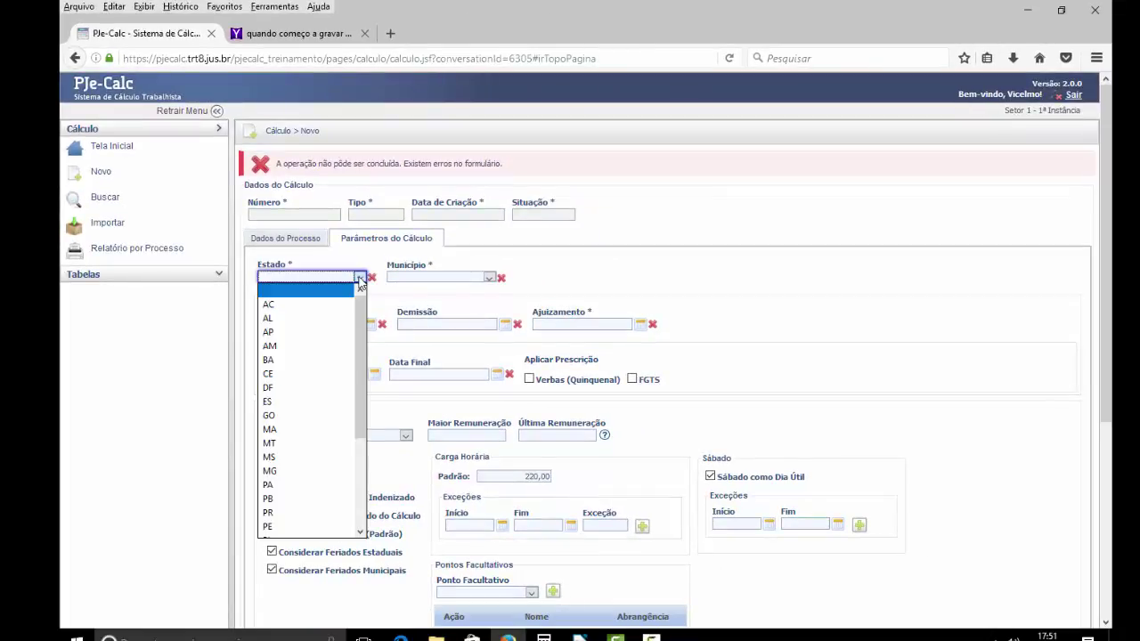
text(rn)
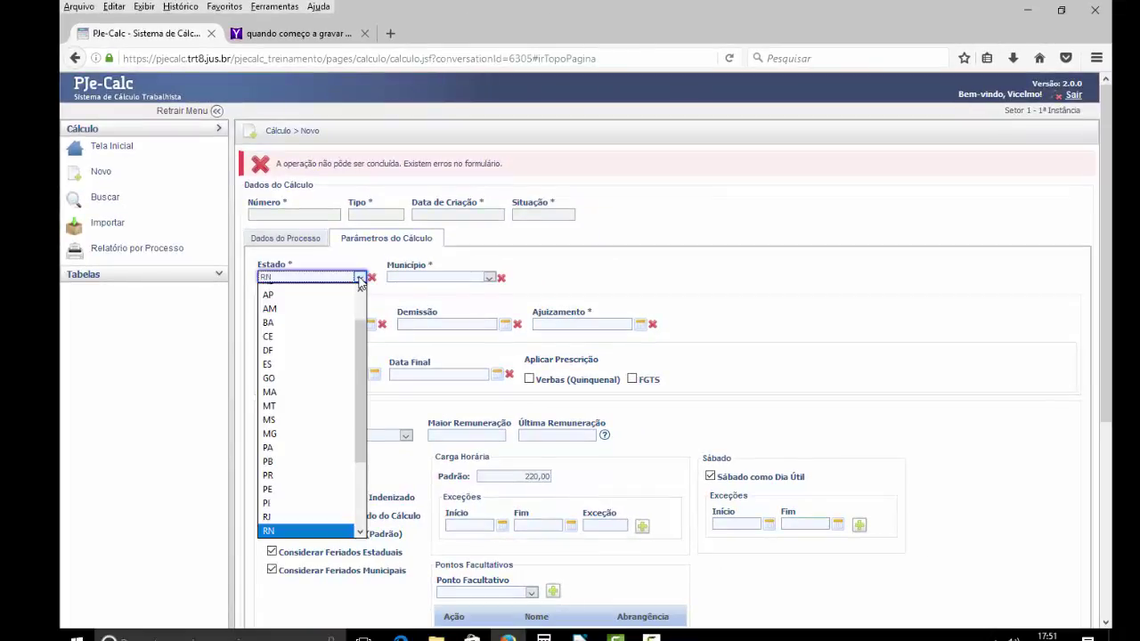
key(Return)
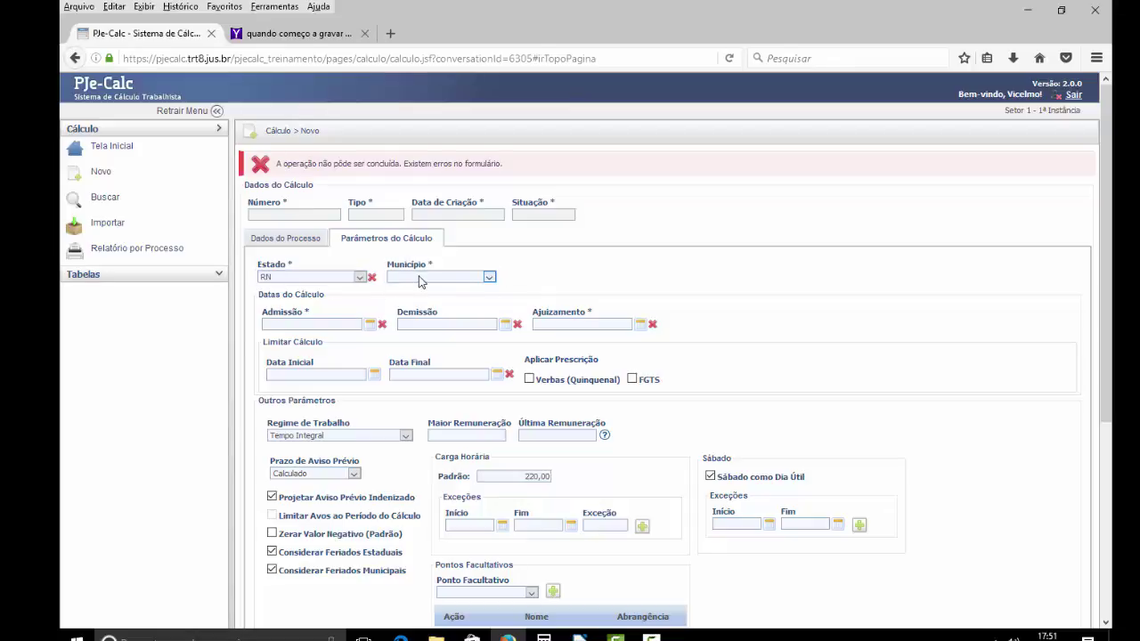
click(421, 282)
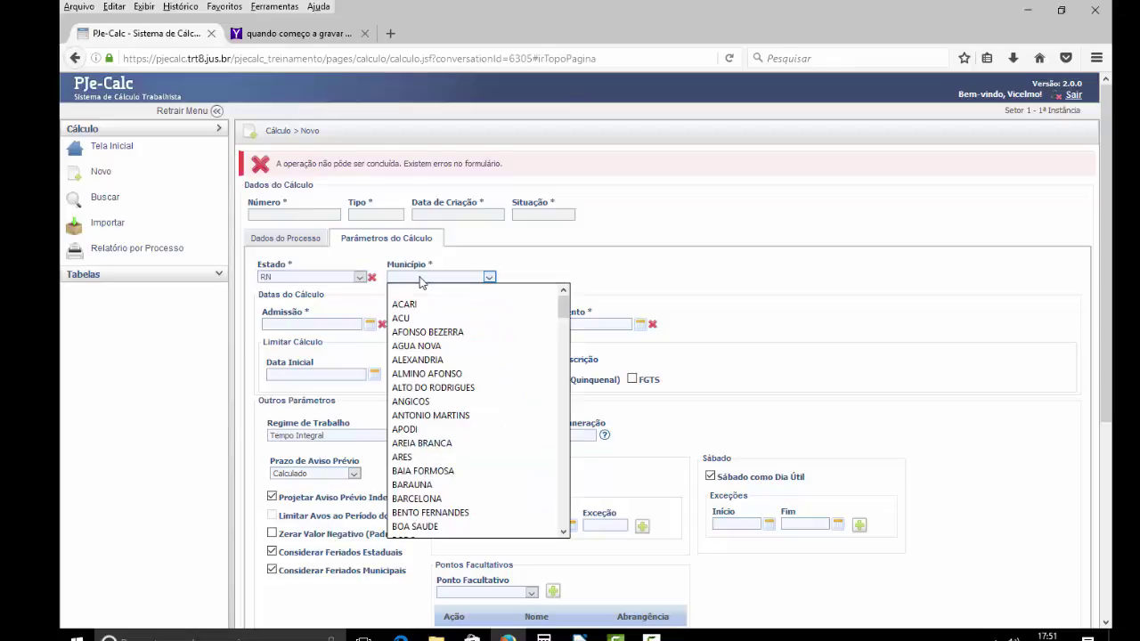
text(mon)
key(Down)
key(Down)
key(Down)
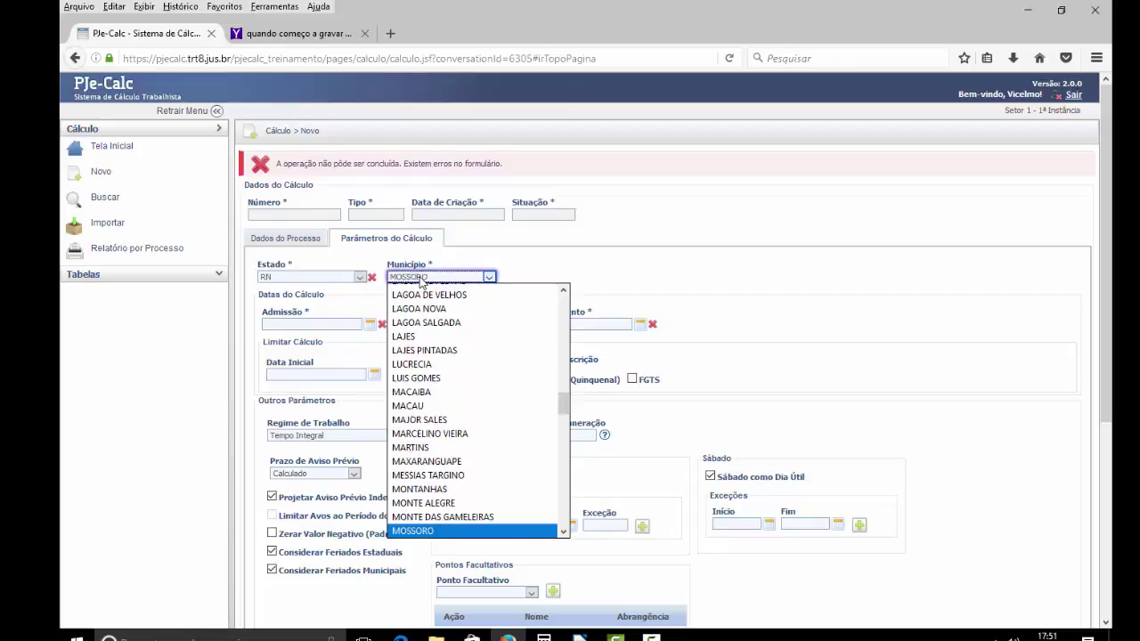
key(Return)
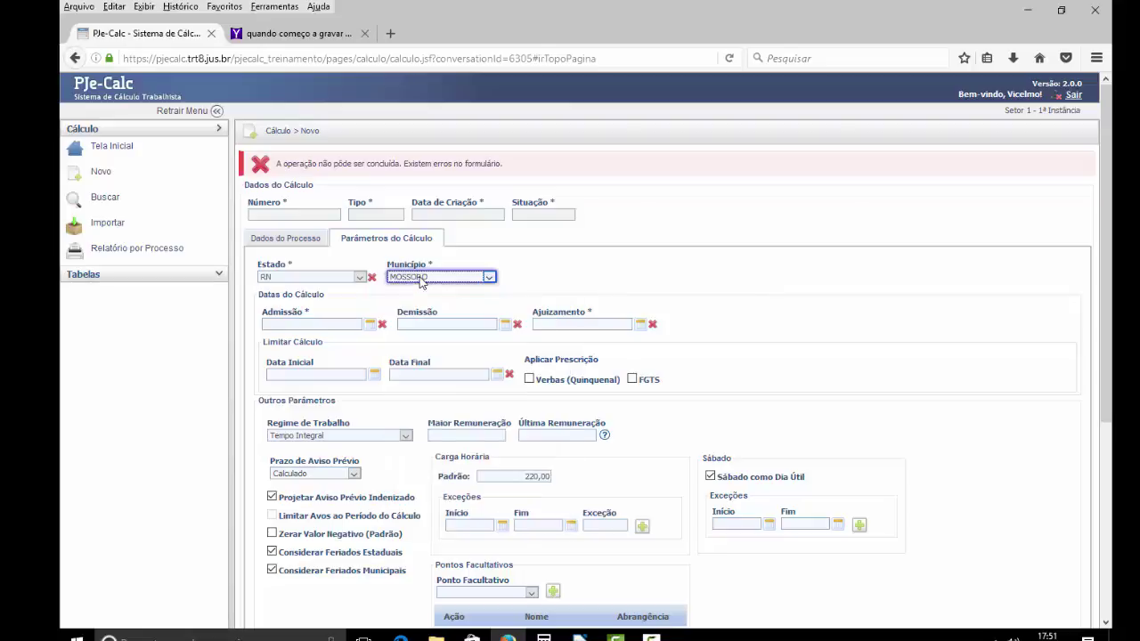
click(313, 324)
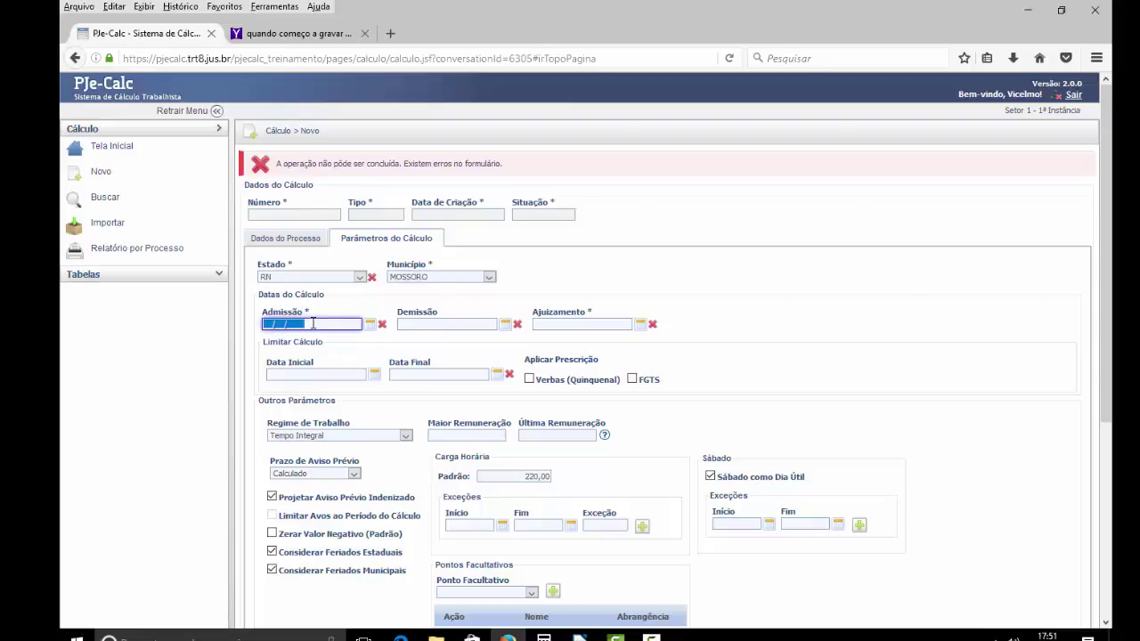
- Enter admission 15/01/2012, dismissal 20/11/2014 and filing date 01/05/2015
text(11/2014)
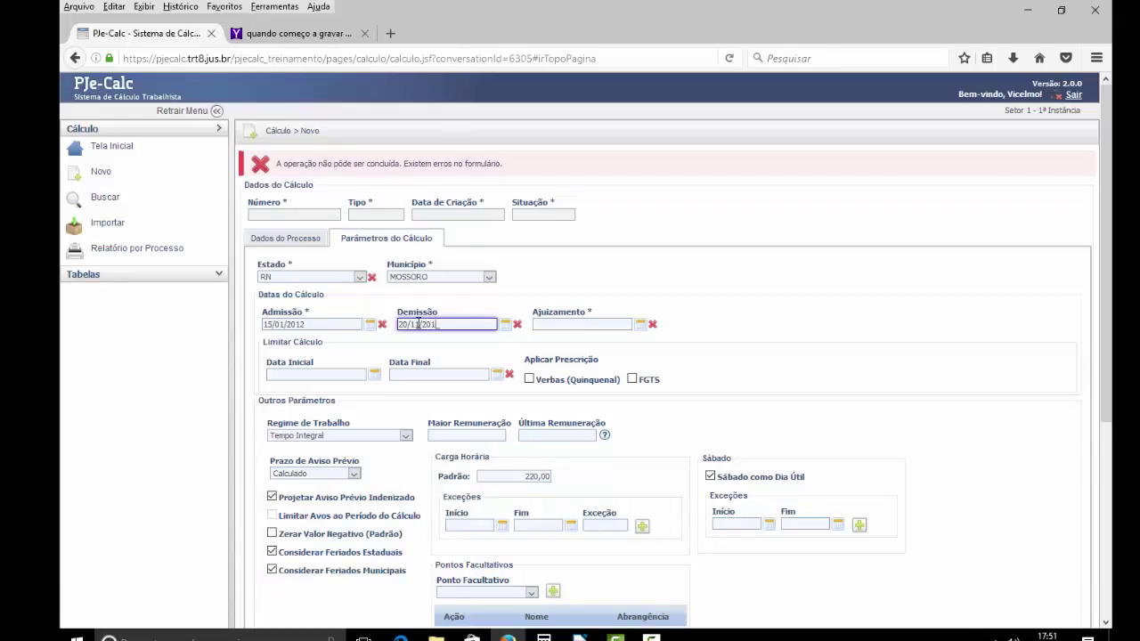
click(575, 326)
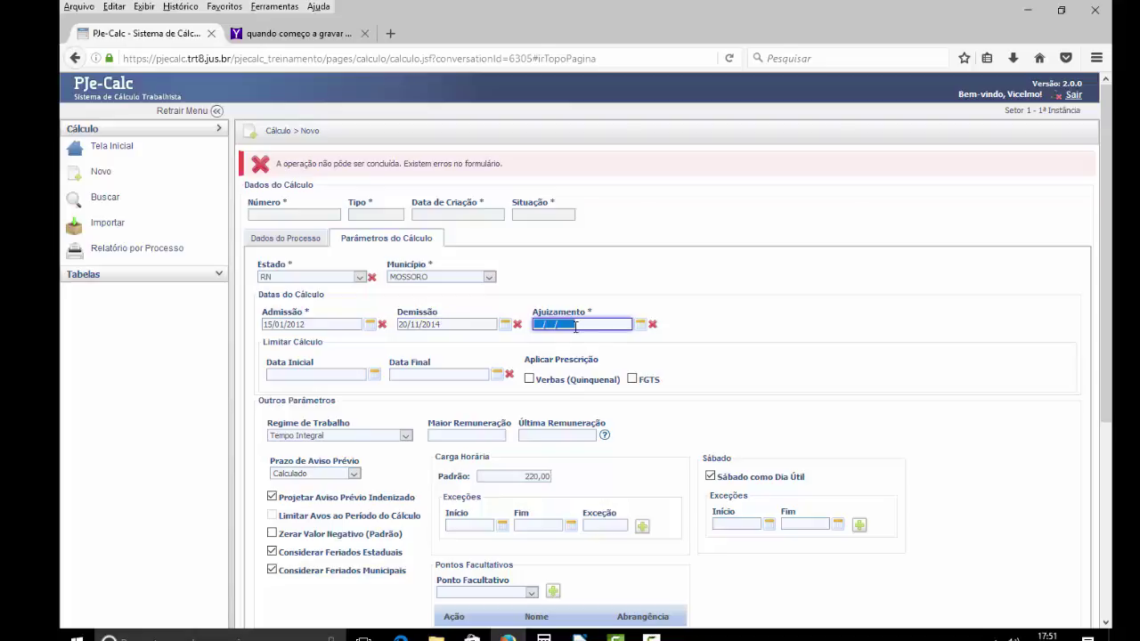
text(01/05/2015)
click(343, 375)
click(451, 374)
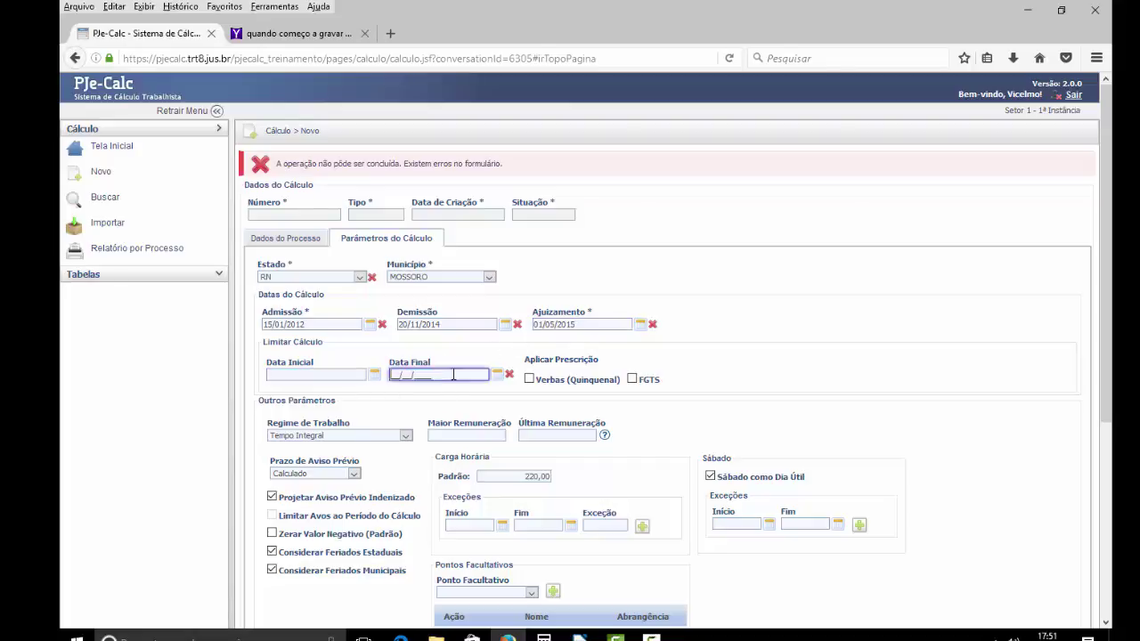
click(337, 374)
click(448, 374)
click(320, 324)
drag(290, 325, 264, 326)
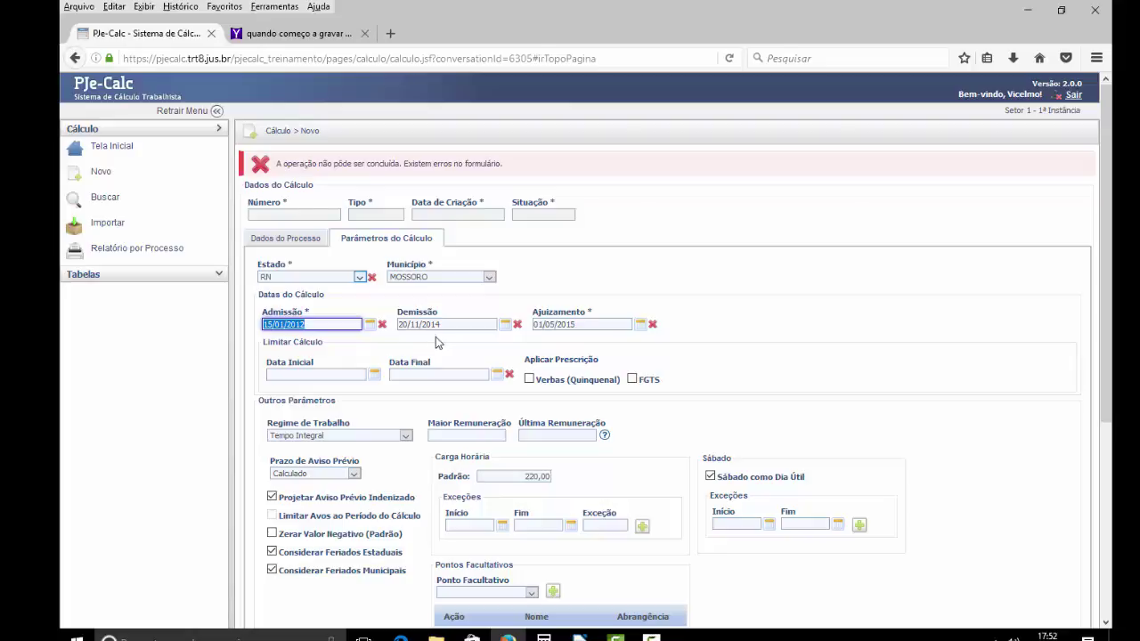
- Keep the work regime as Tempo Integral
scroll(437, 338, down, 1)
scroll(436, 343, down, 1)
click(340, 354)
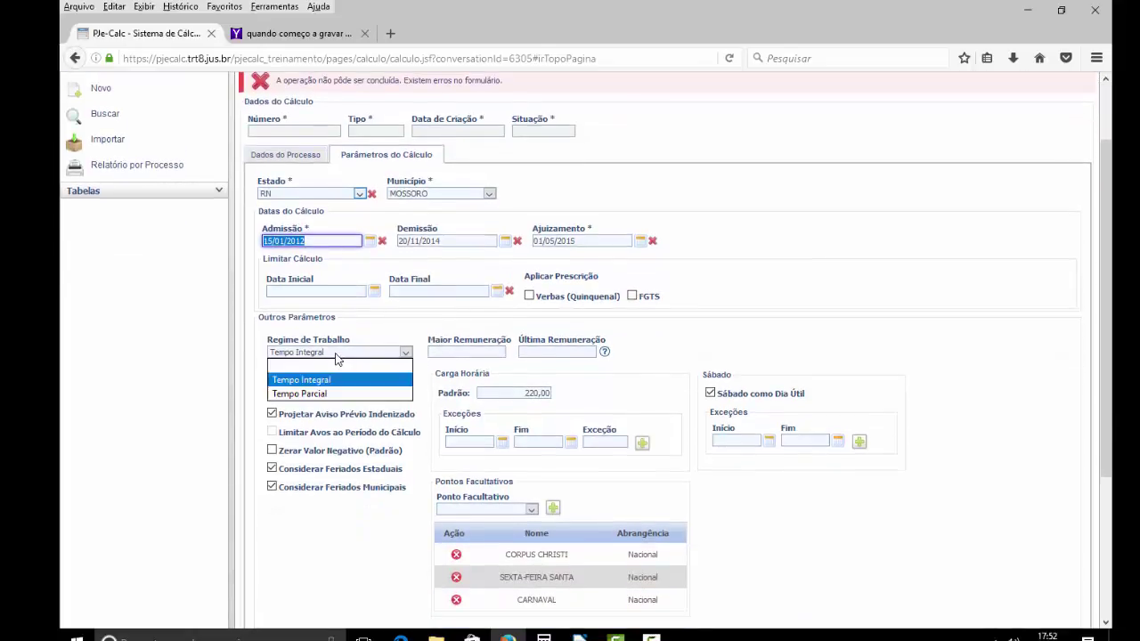
click(336, 357)
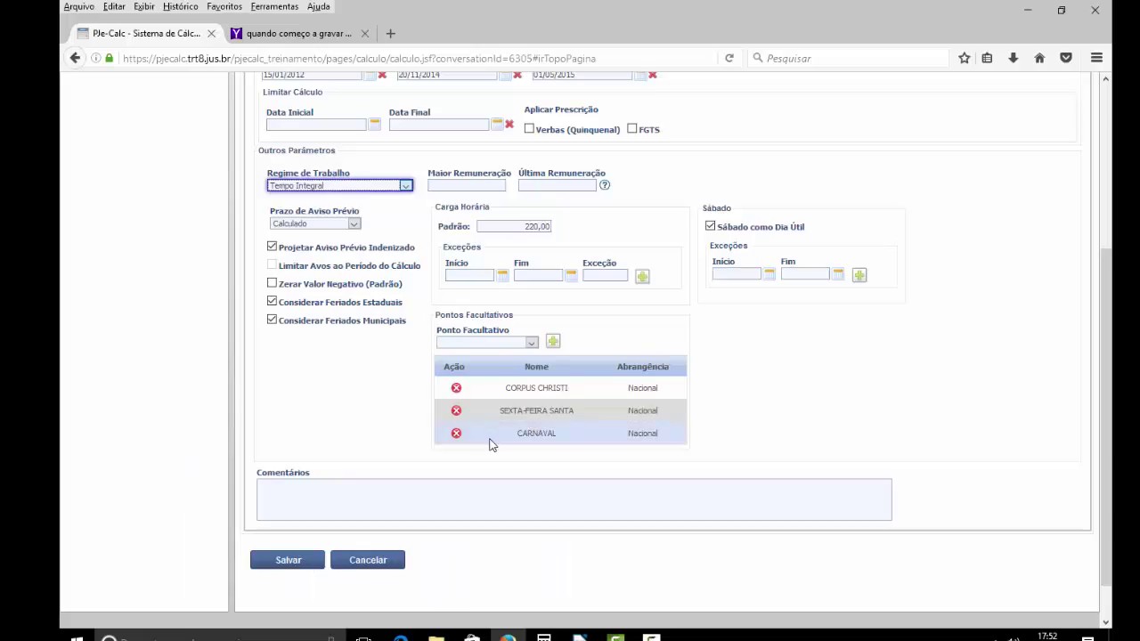
scroll(490, 446, up, 5)
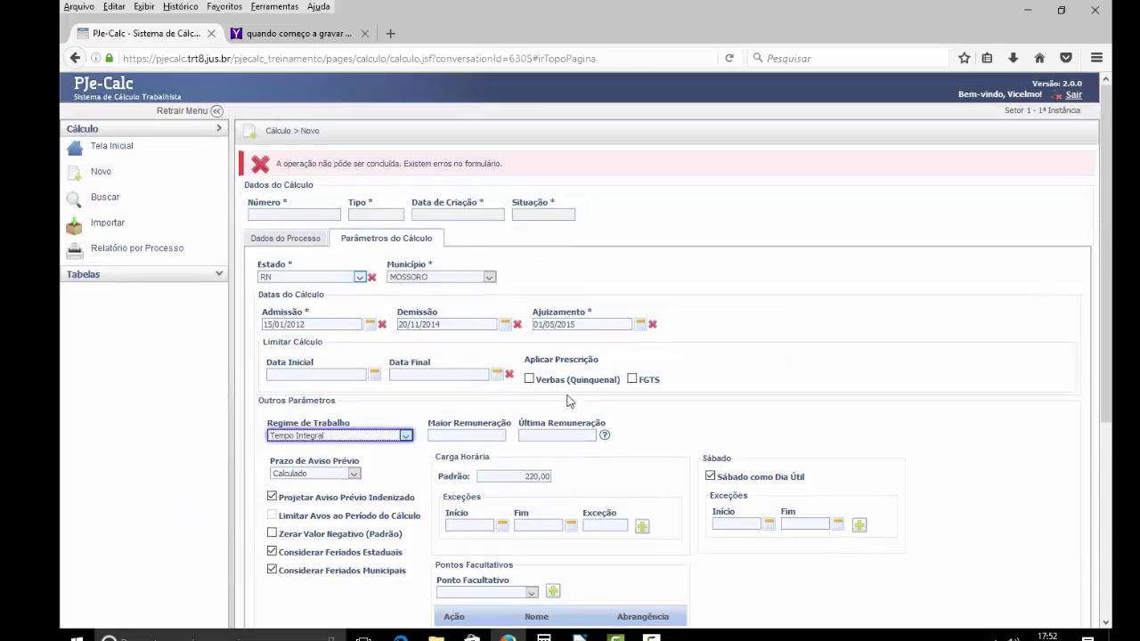
scroll(603, 481, down, 5)
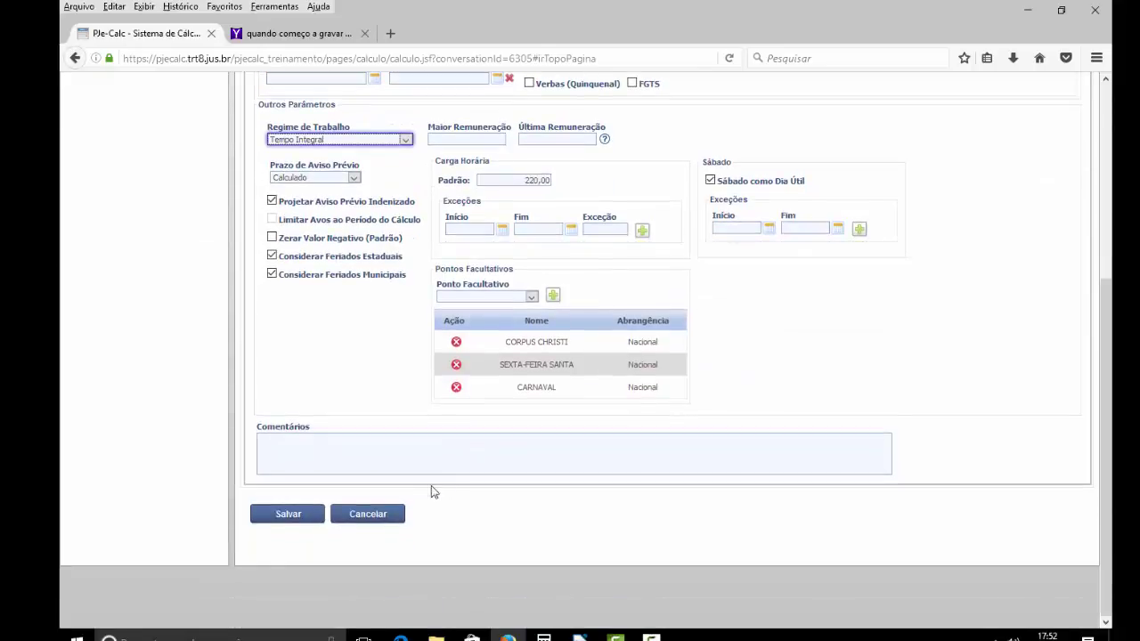
click(293, 515)
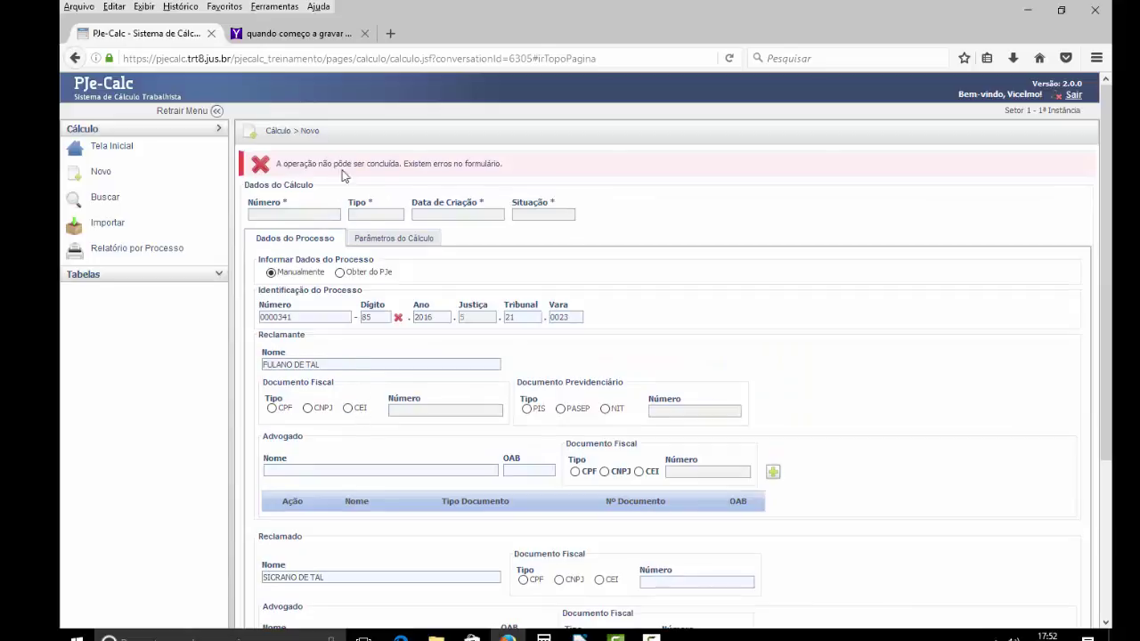
scroll(437, 206, down, 3)
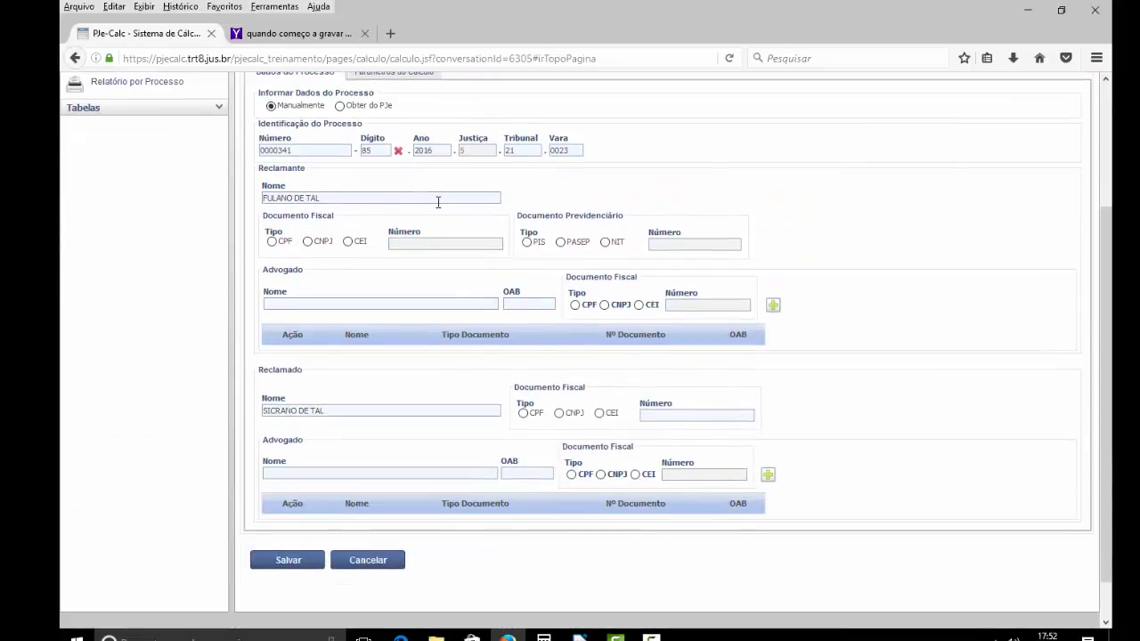
scroll(437, 202, up, 2)
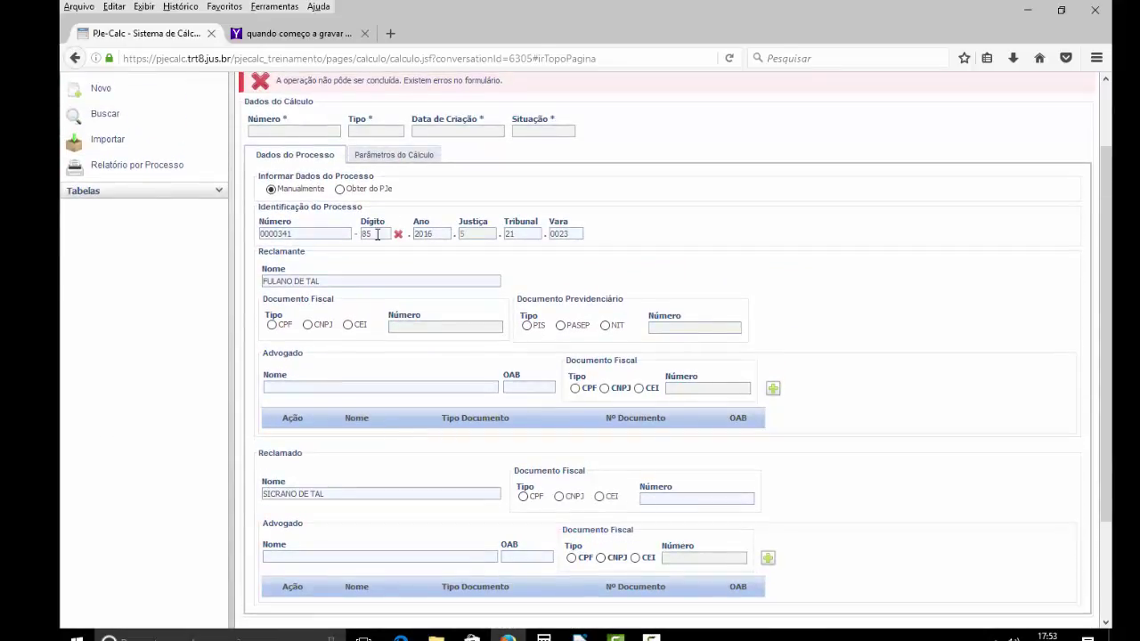
double_click(302, 233)
scroll(412, 463, down, 3)
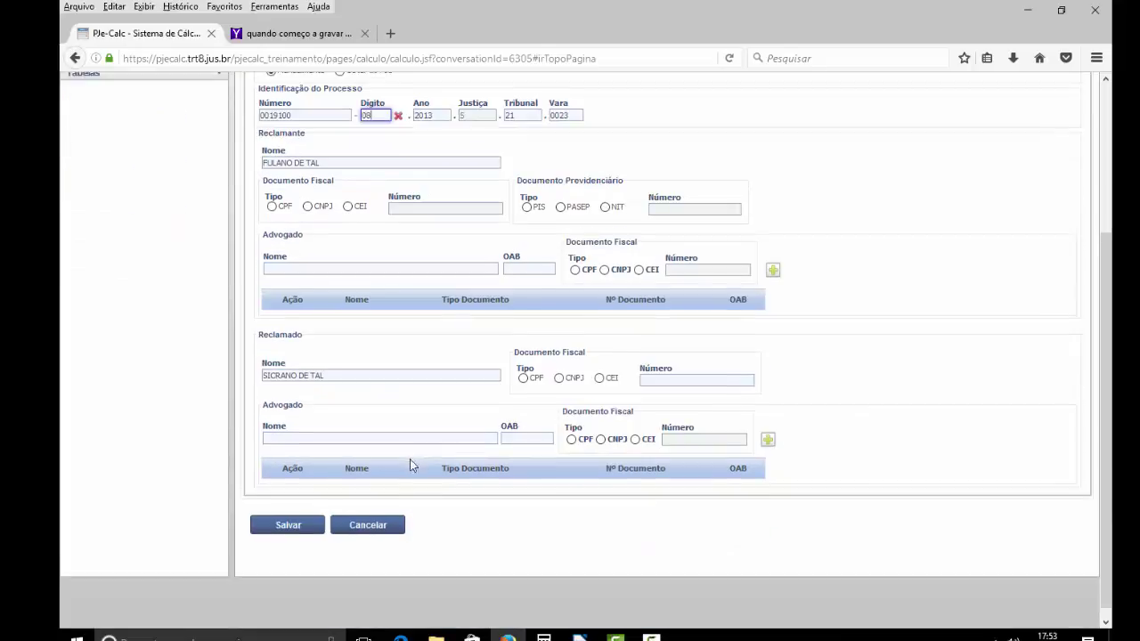
click(298, 515)
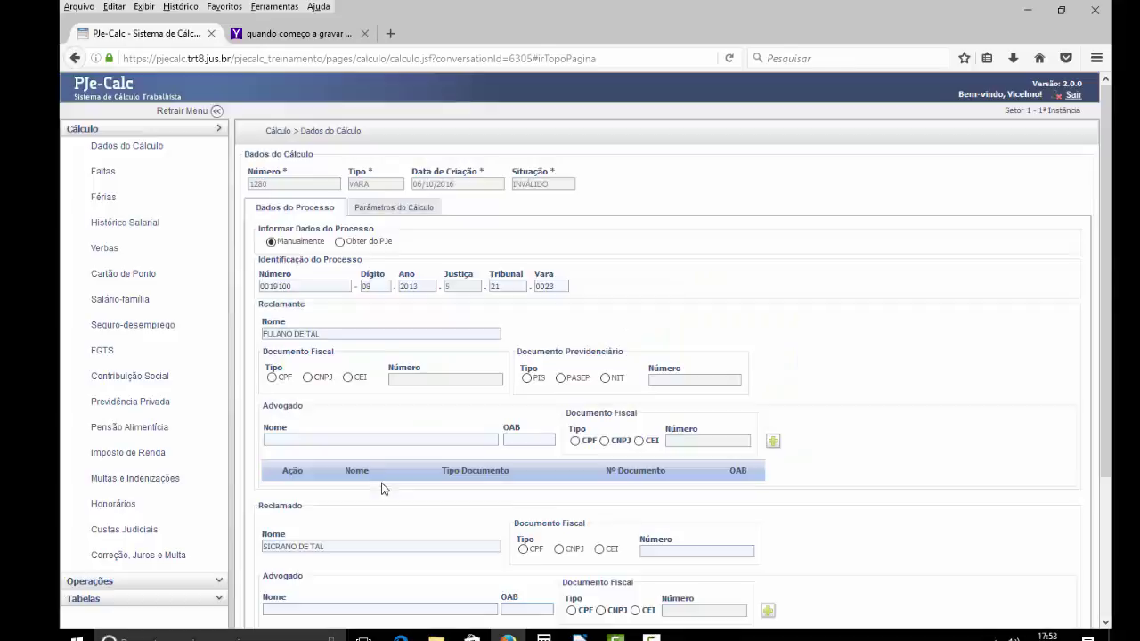
- Scroll through calculation 1280's saved parameters, including the optional holidays list
scroll(382, 492, down, 3)
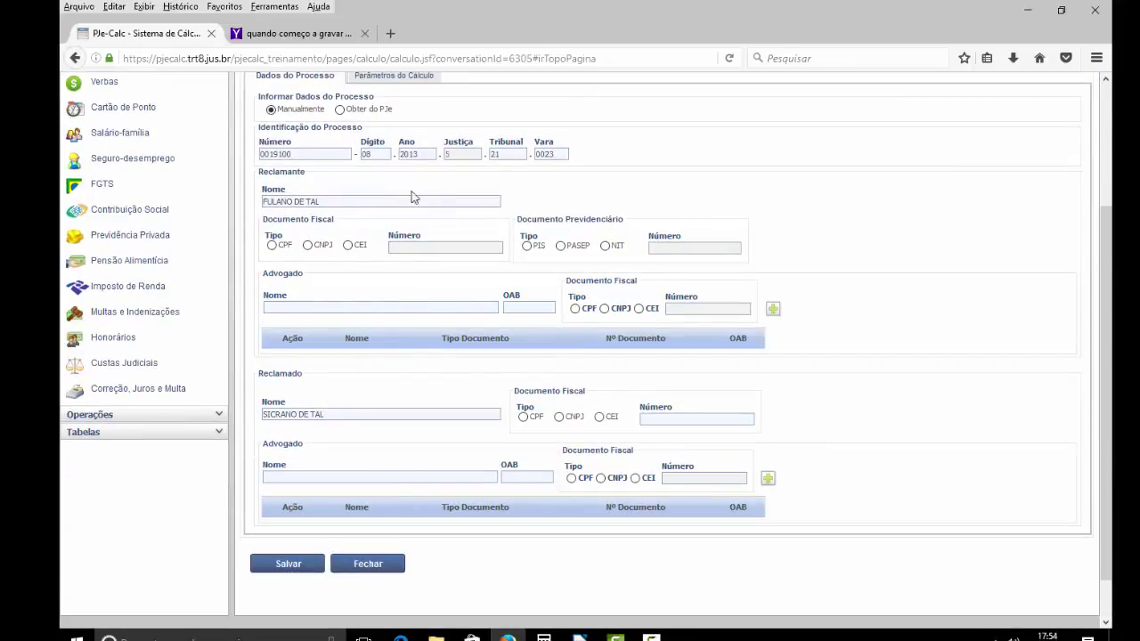
scroll(406, 470, up, 3)
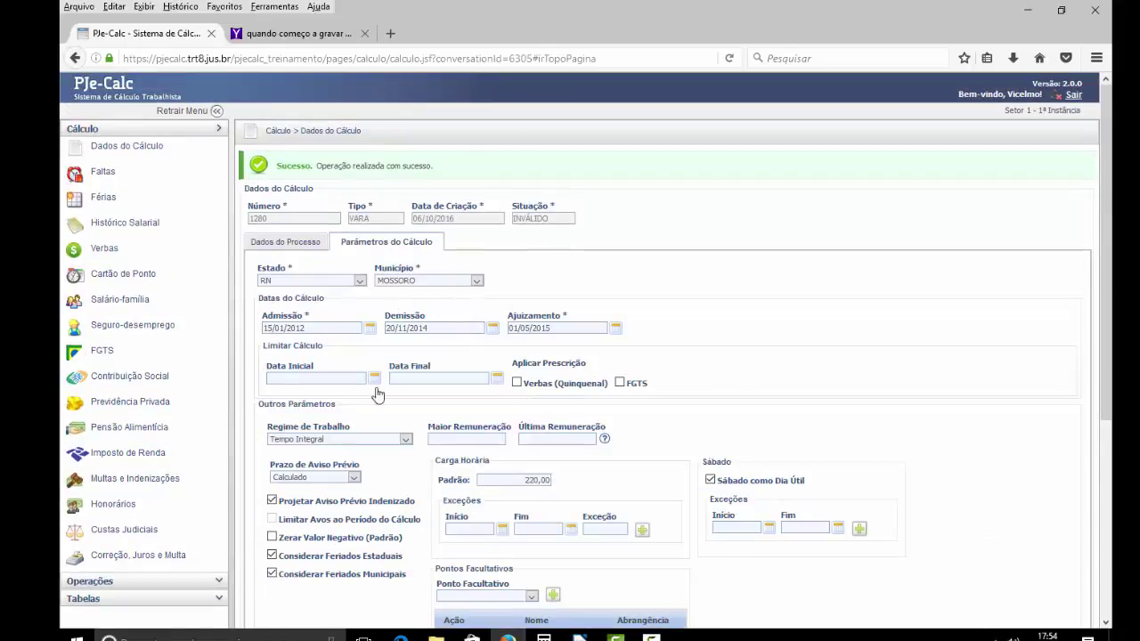
scroll(448, 409, down, 3)
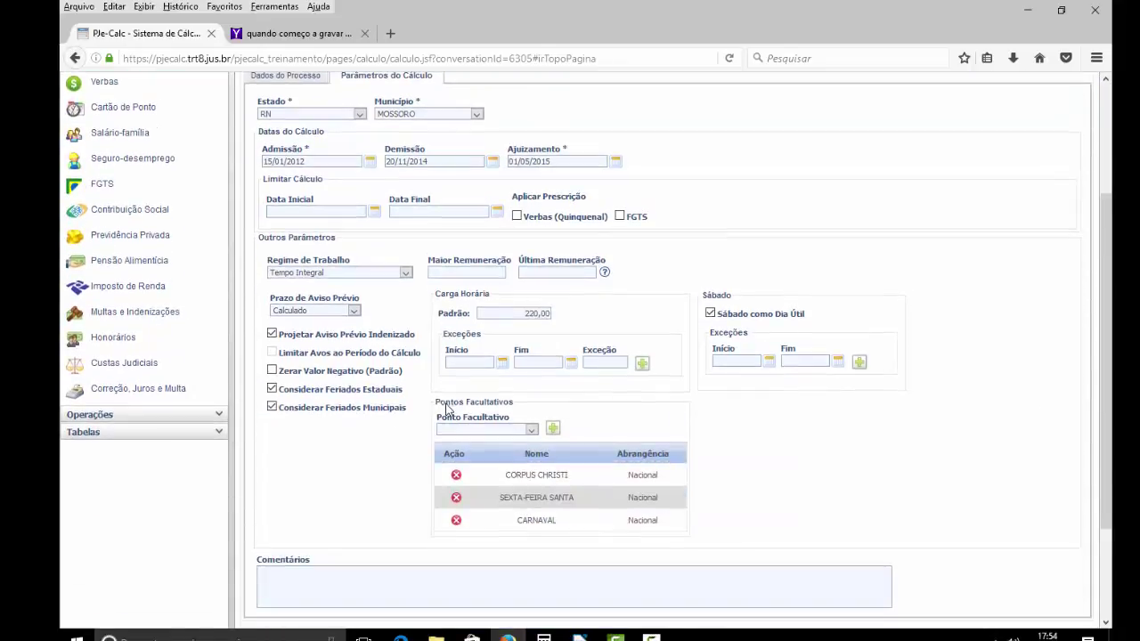
scroll(445, 409, up, 3)
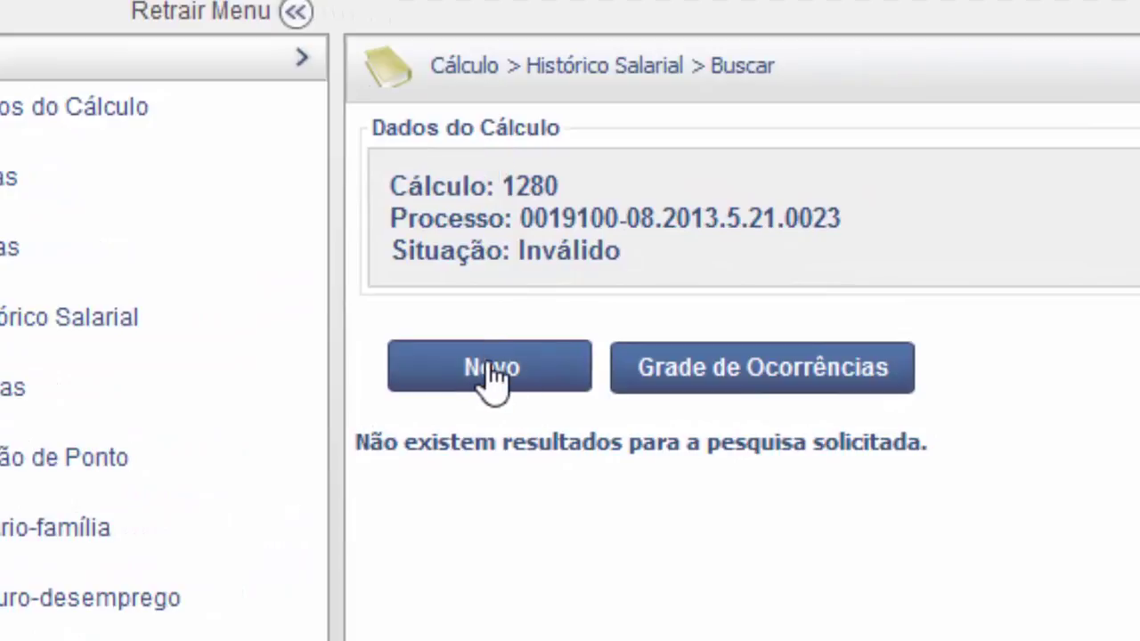
- Create a SALÁRIO BASE salary entry with FGTS incidence, starting at 01/2012
click(509, 379)
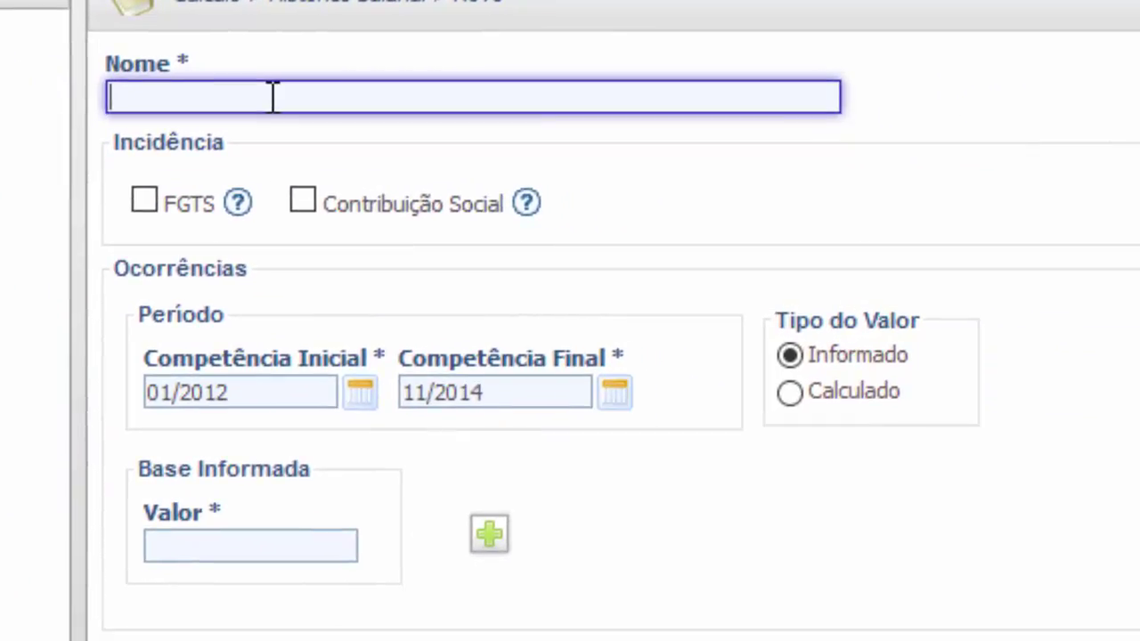
text(SALÁRIO)
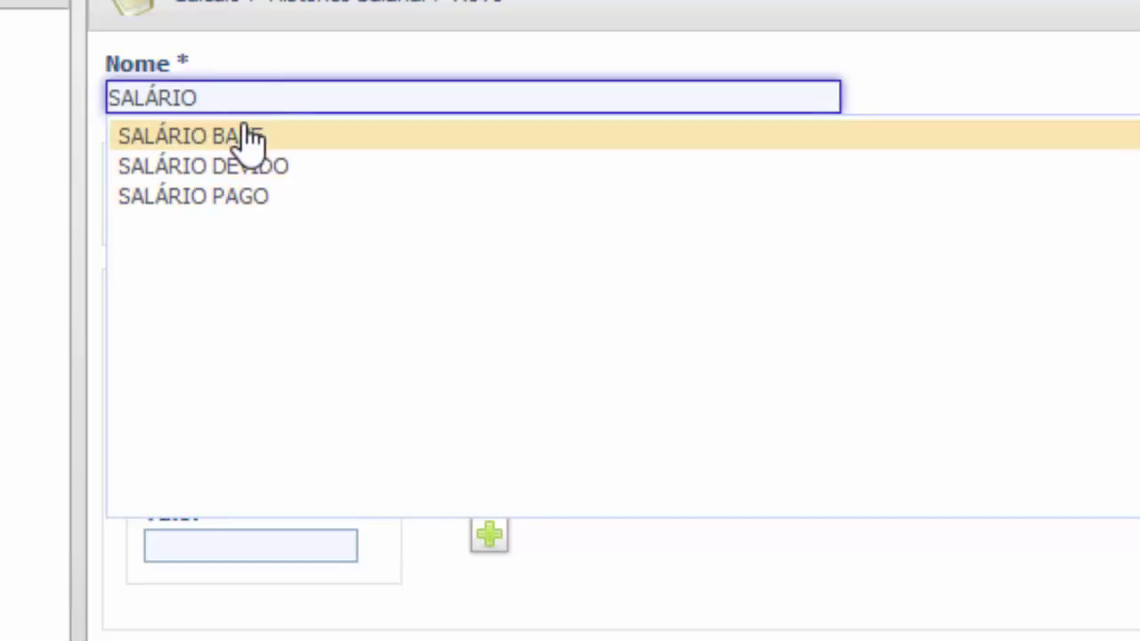
click(225, 139)
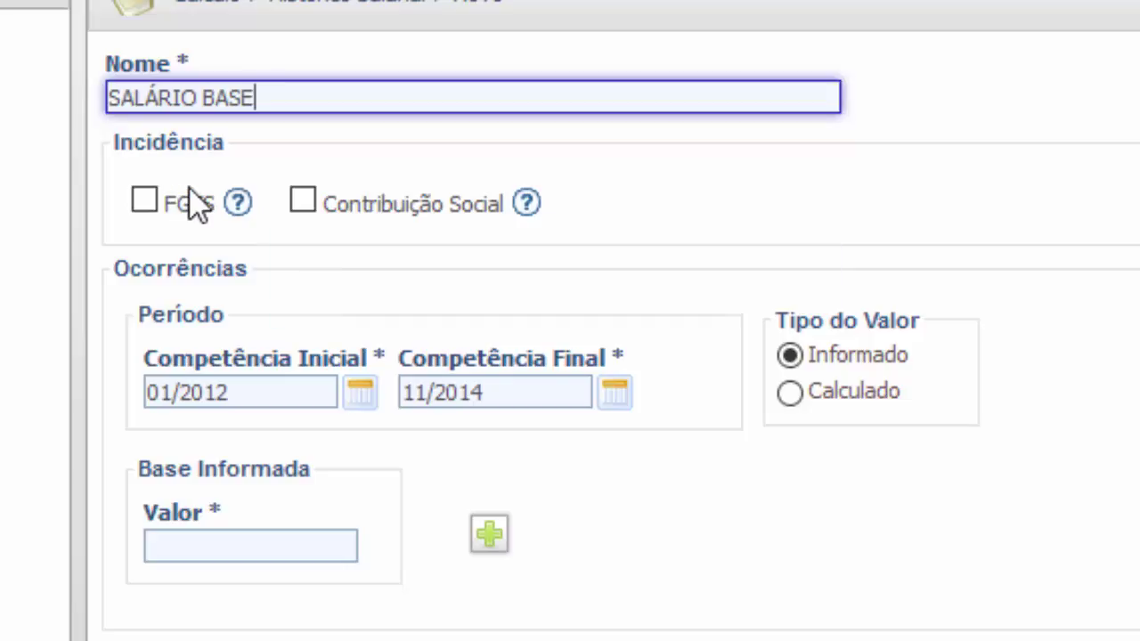
click(142, 203)
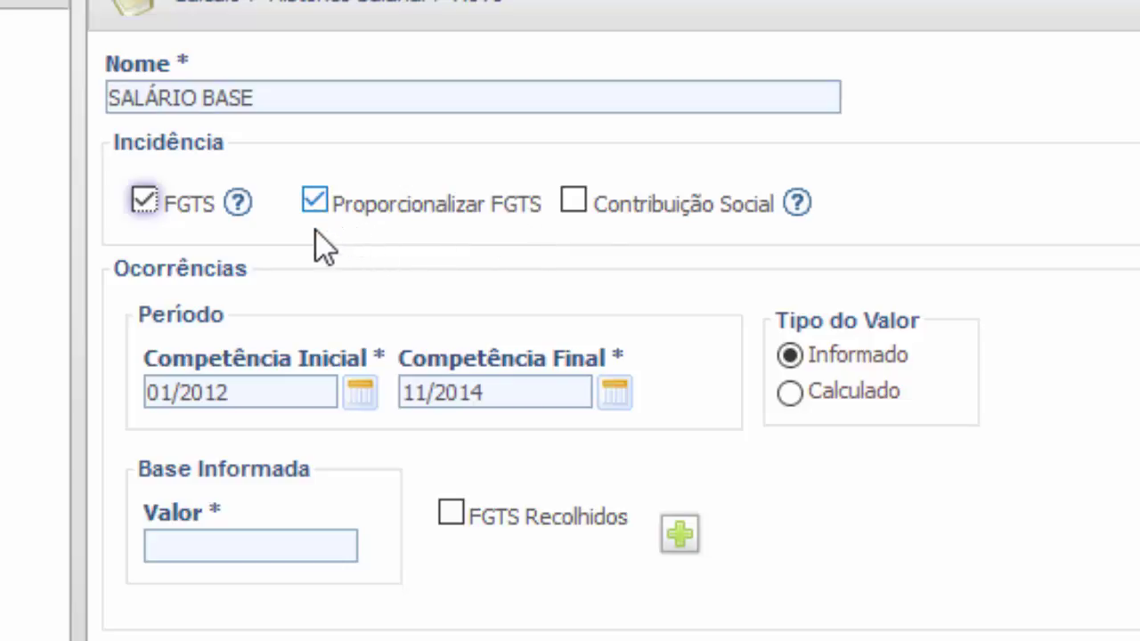
drag(247, 395, 122, 402)
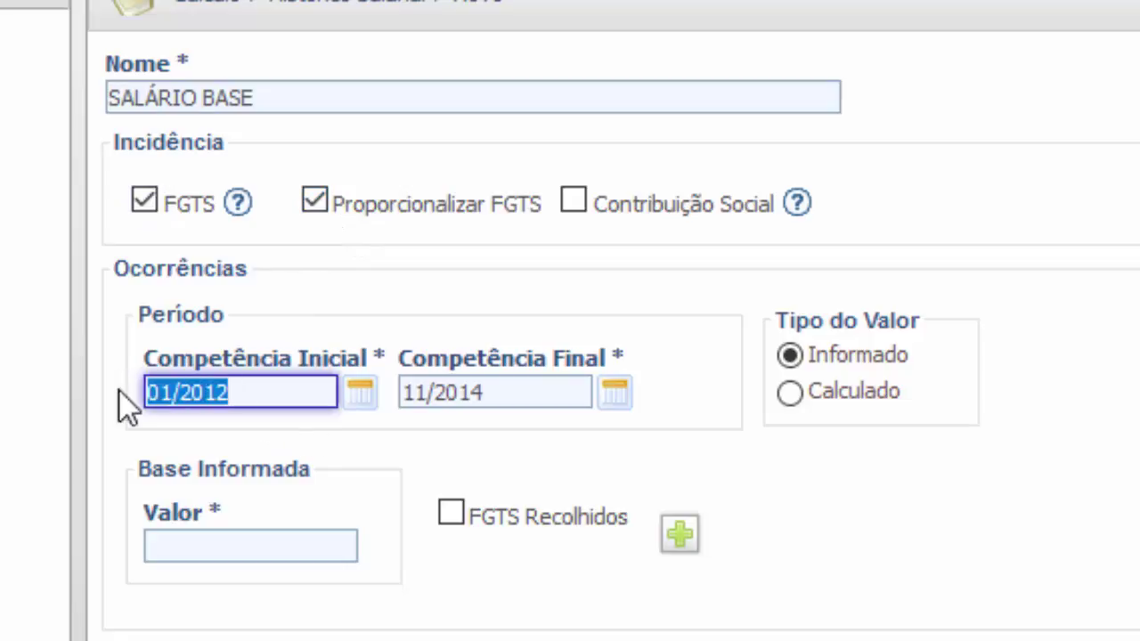
- Set end month 11/2014 and value 1 × Salário Mínimo, then generate the monthly occurrences
click(504, 395)
drag(390, 390, 377, 389)
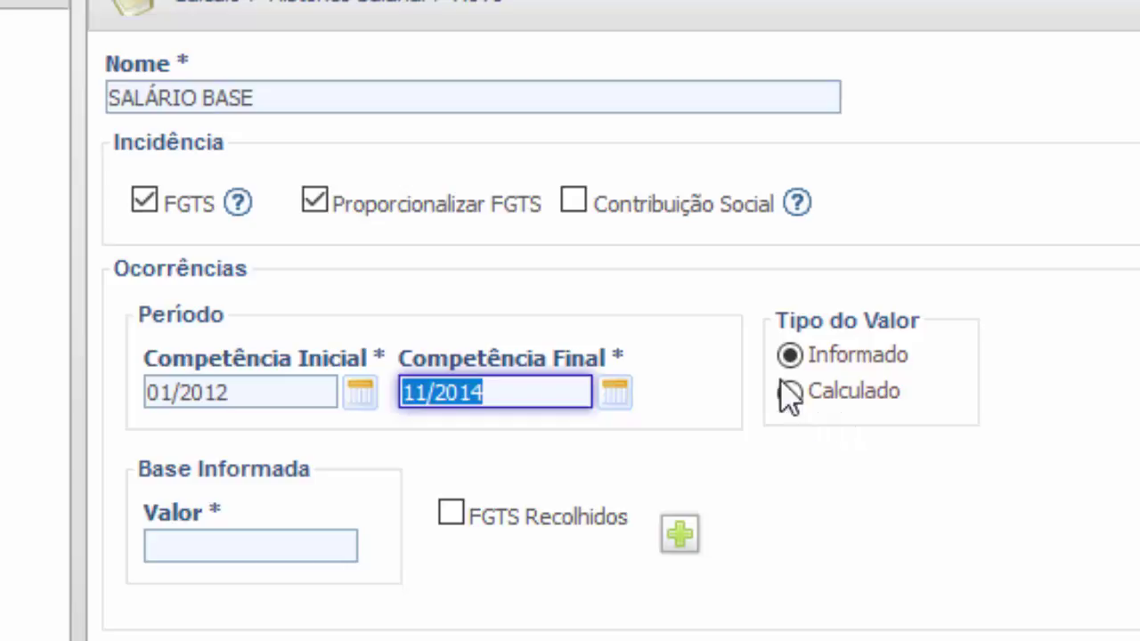
click(312, 545)
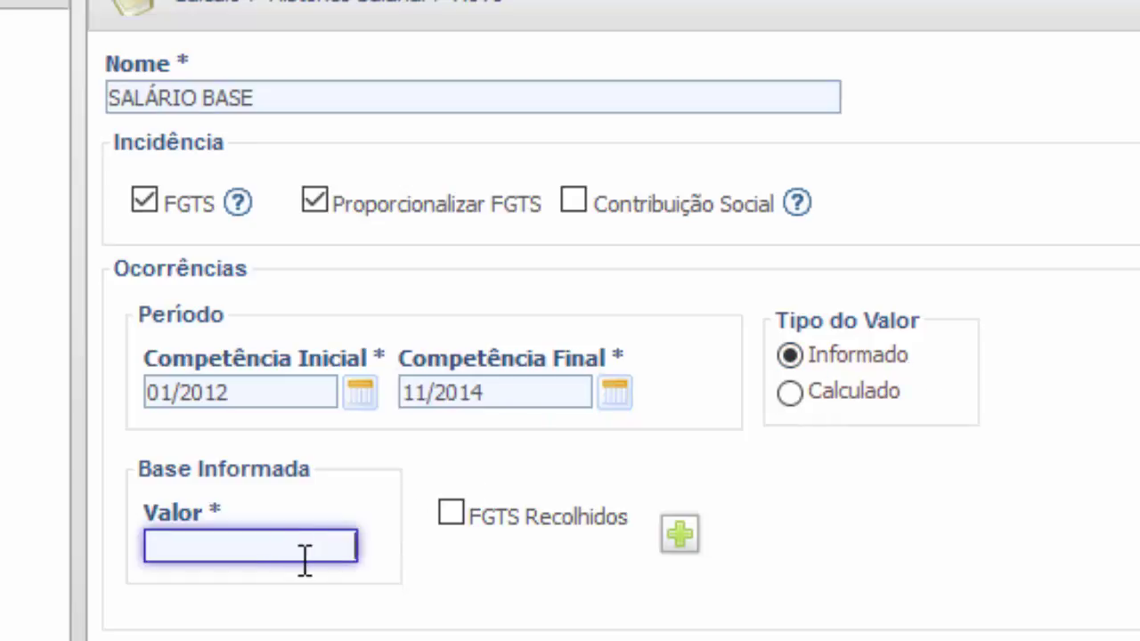
text(8)
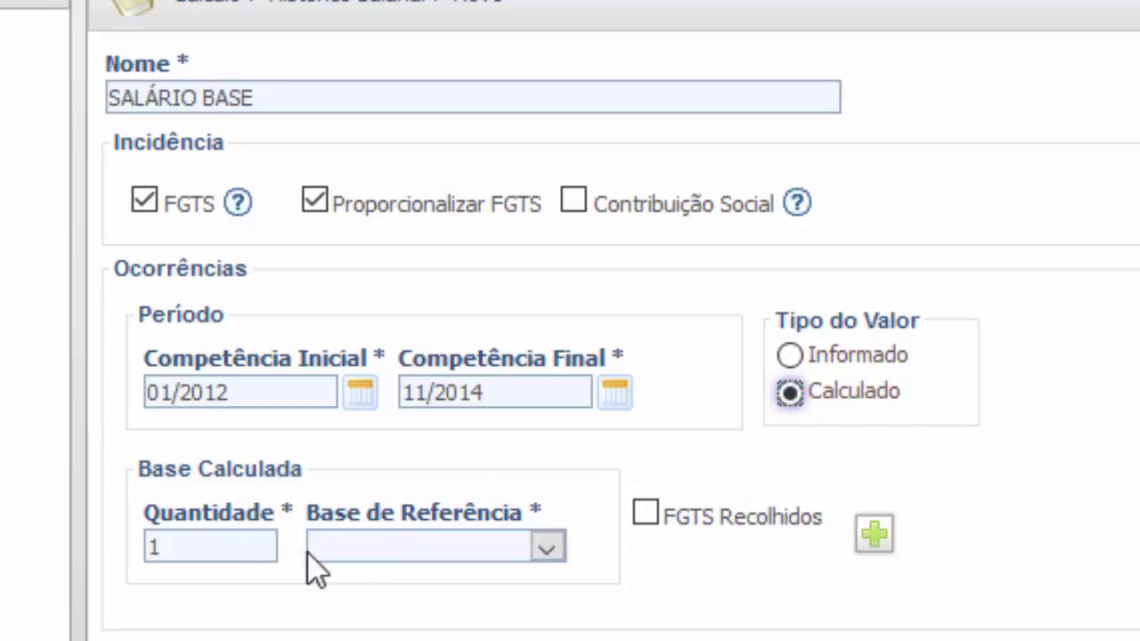
double_click(211, 544)
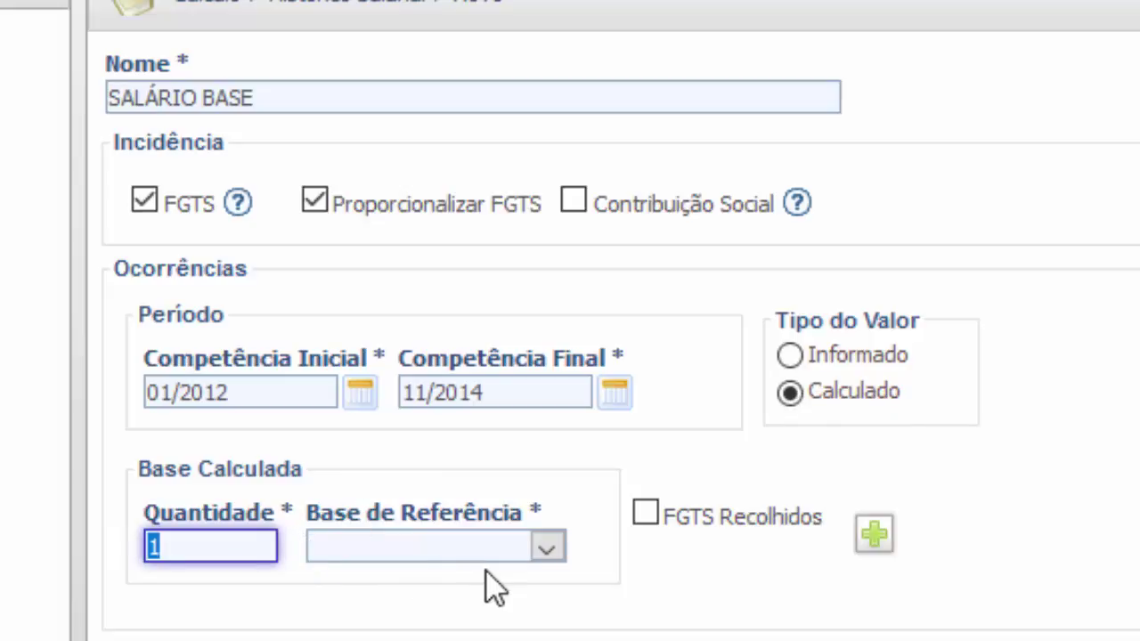
click(418, 551)
click(205, 547)
click(355, 546)
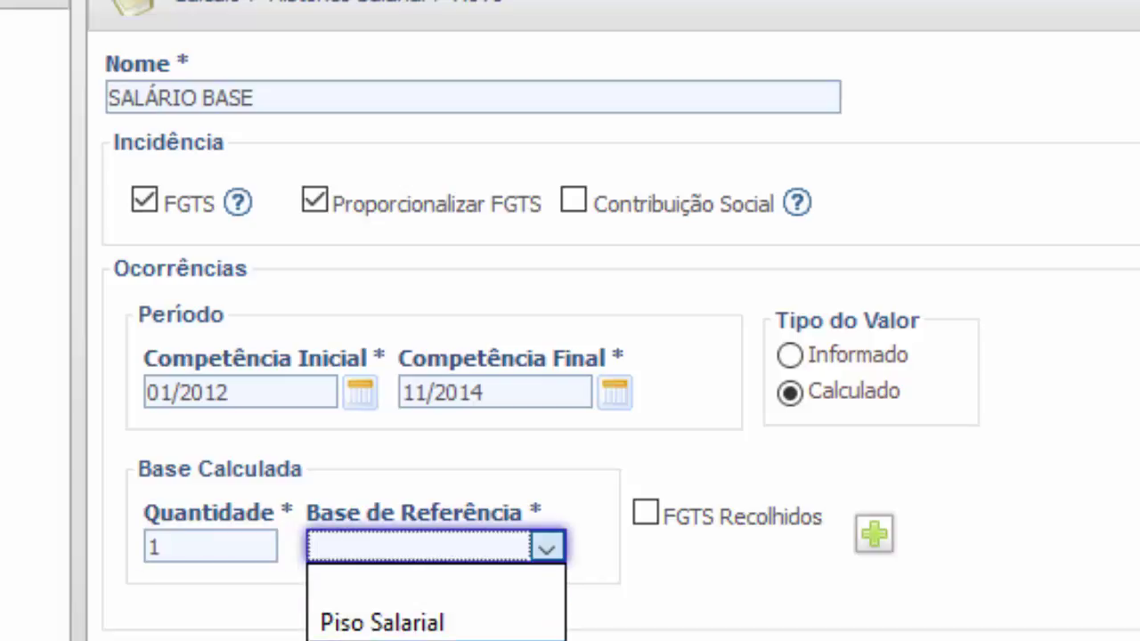
click(367, 636)
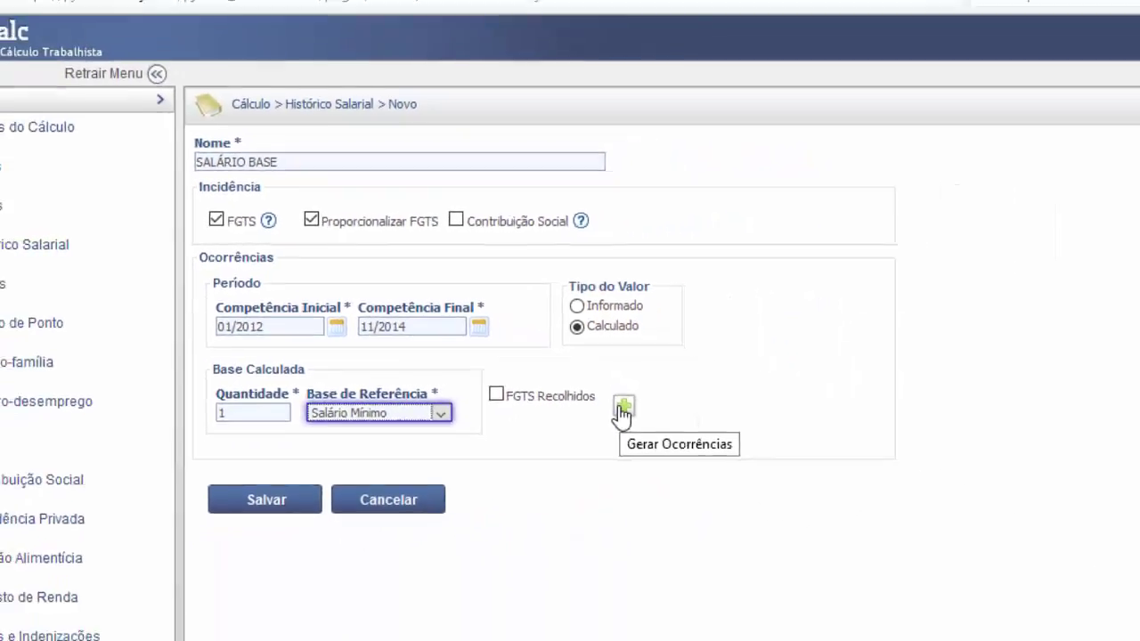
click(622, 408)
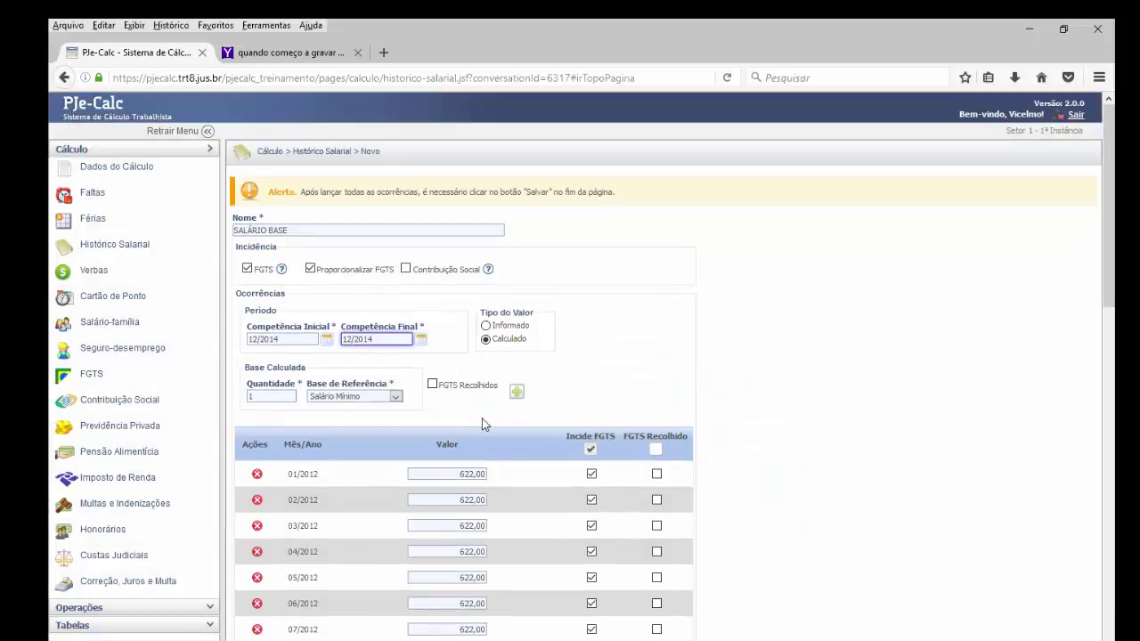
- Review the monthly occurrences and toggle the FGTS Recolhido header checkbox
scroll(590, 419, down, 10)
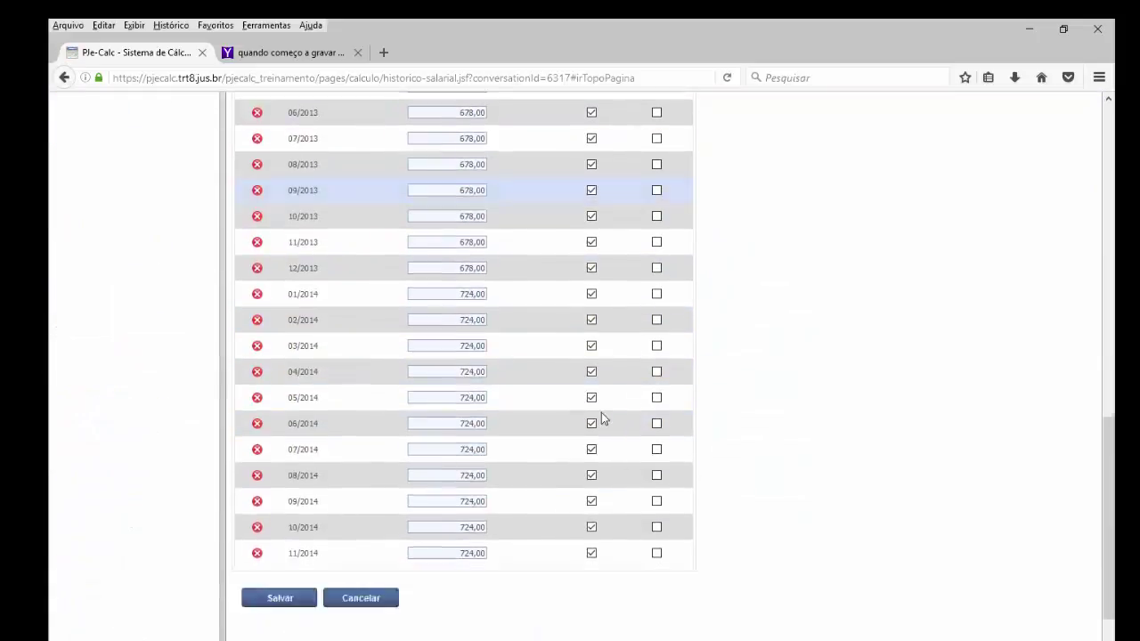
scroll(602, 418, up, 10)
scroll(602, 419, down, 6)
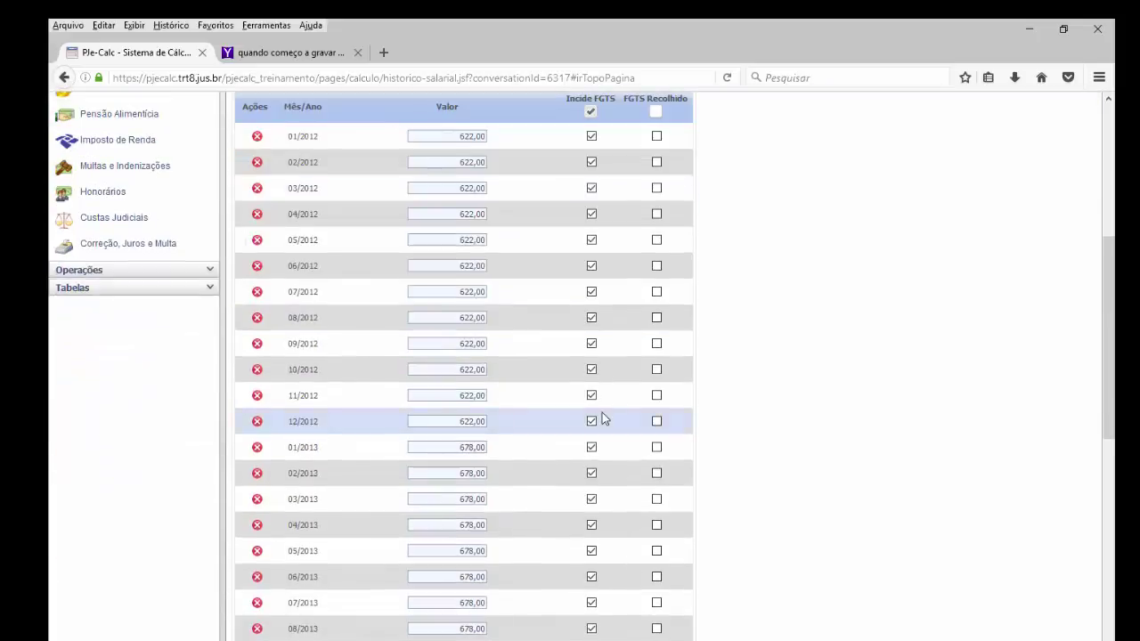
scroll(602, 414, down, 4)
scroll(602, 413, up, 8)
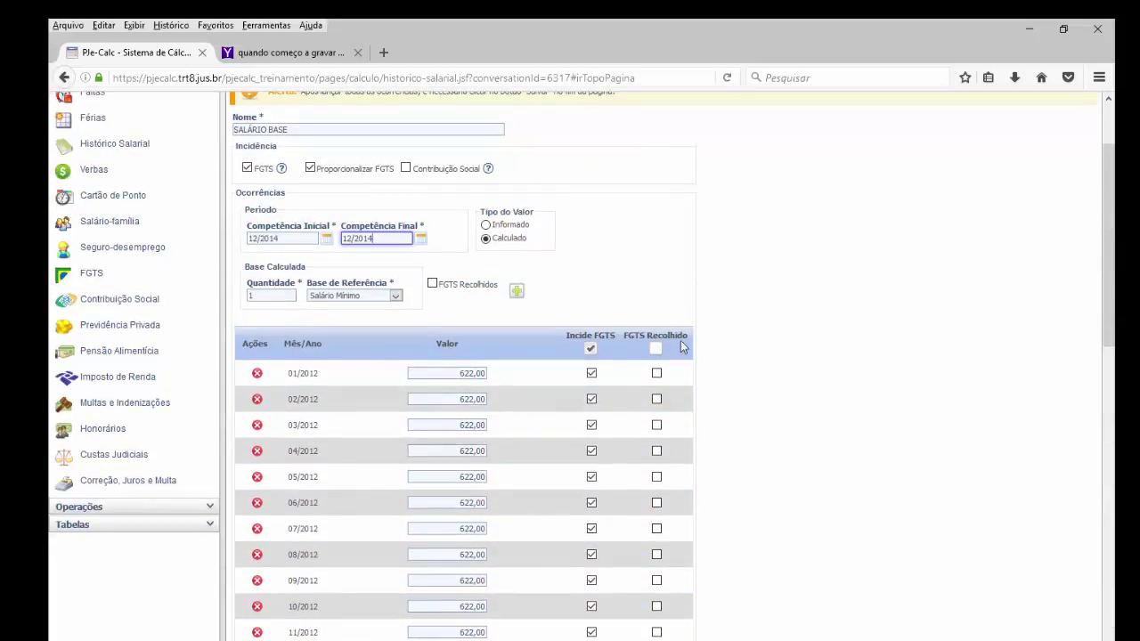
drag(623, 339, 697, 345)
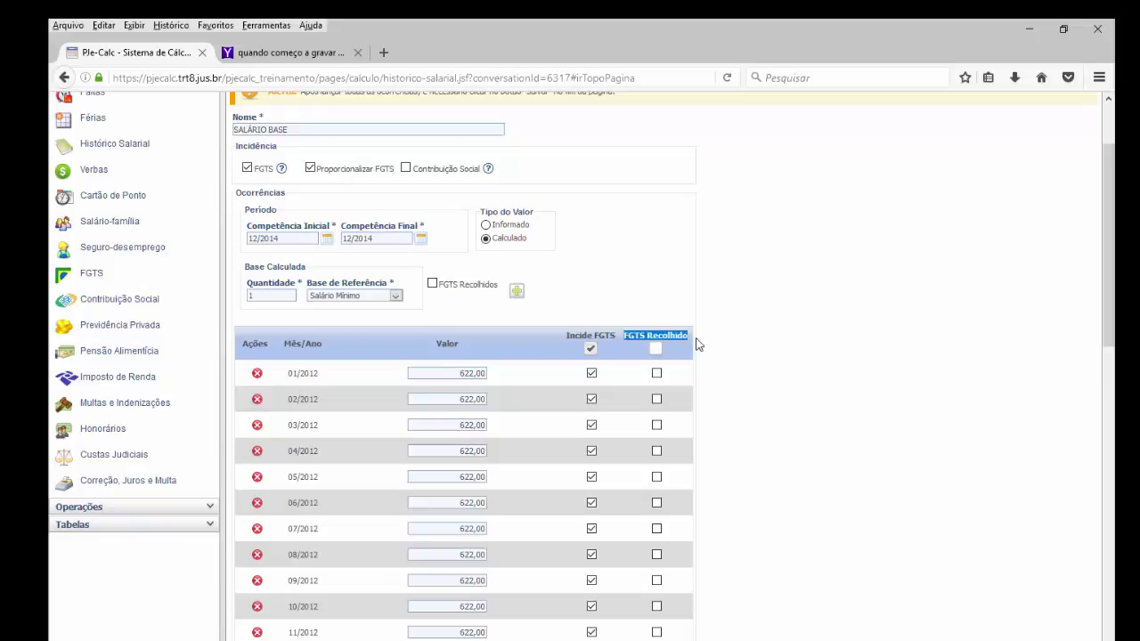
scroll(700, 356, down, 5)
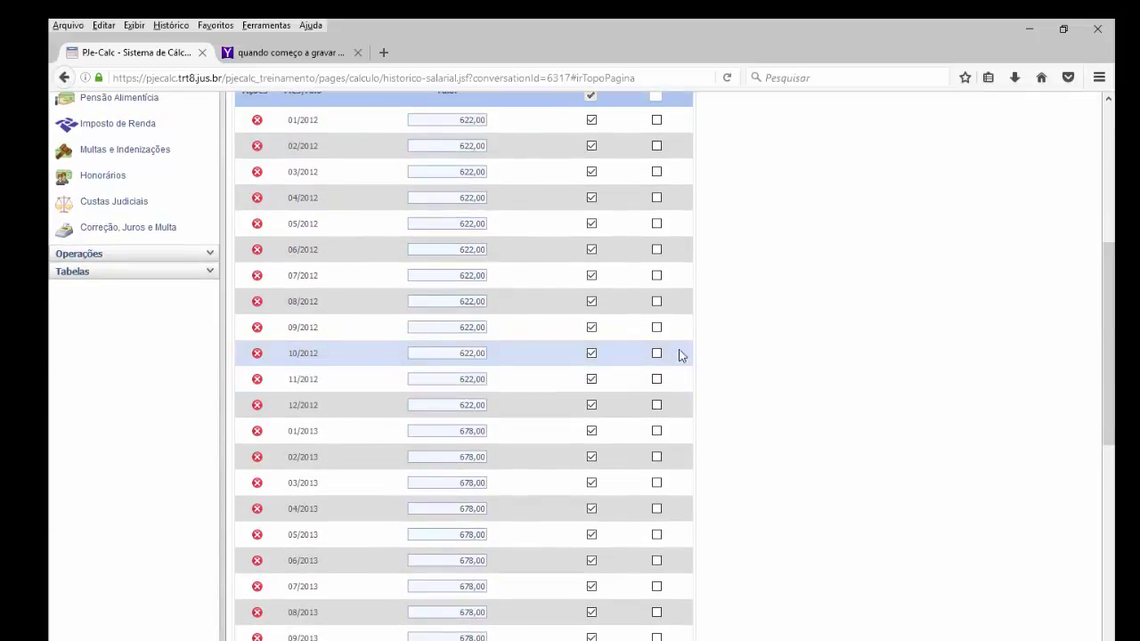
scroll(684, 386, up, 3)
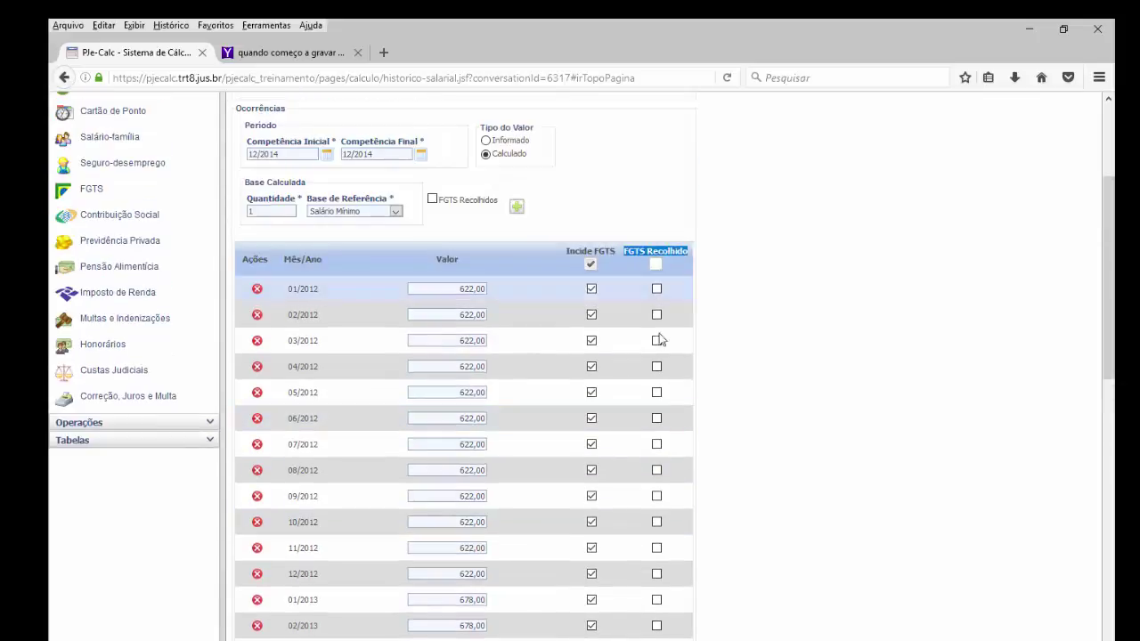
scroll(689, 555, down, 5)
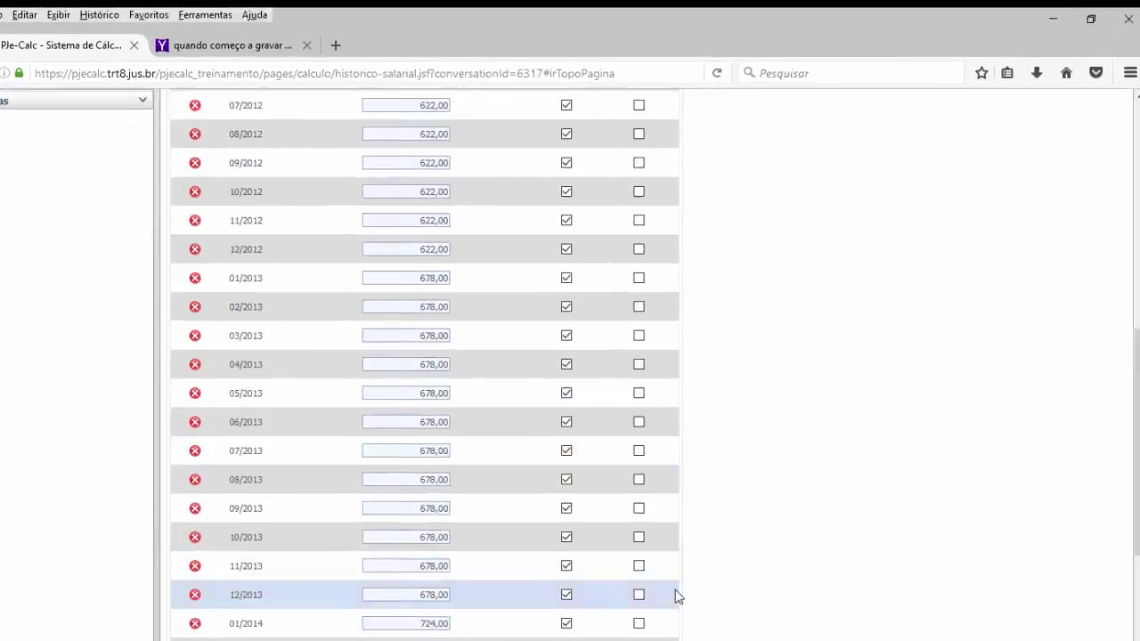
scroll(582, 389, down, 5)
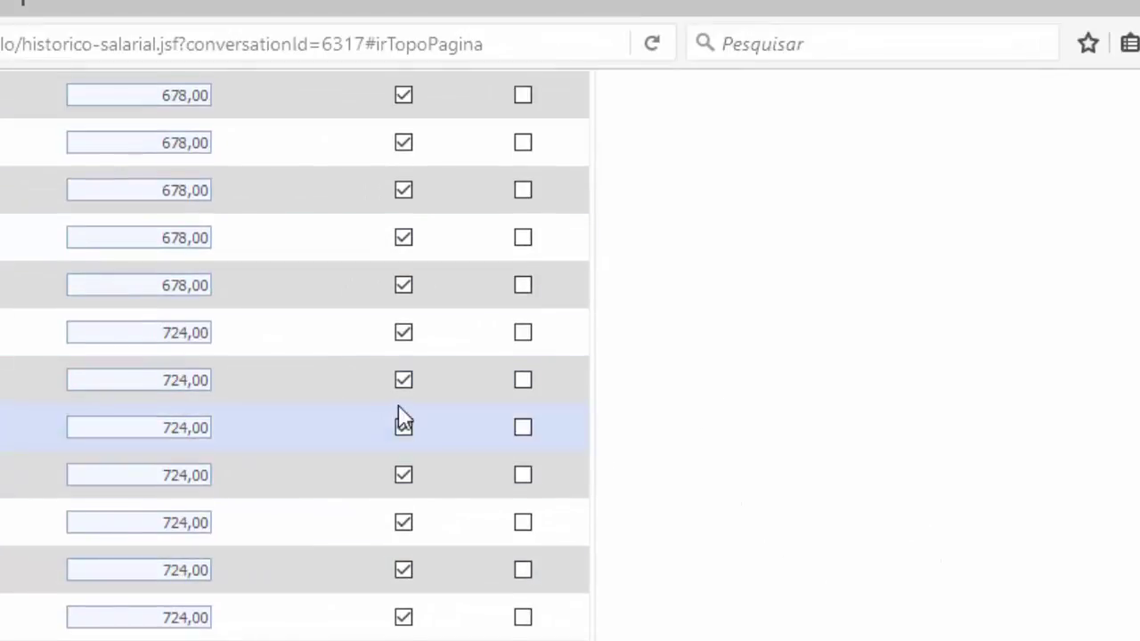
scroll(400, 419, up, 5)
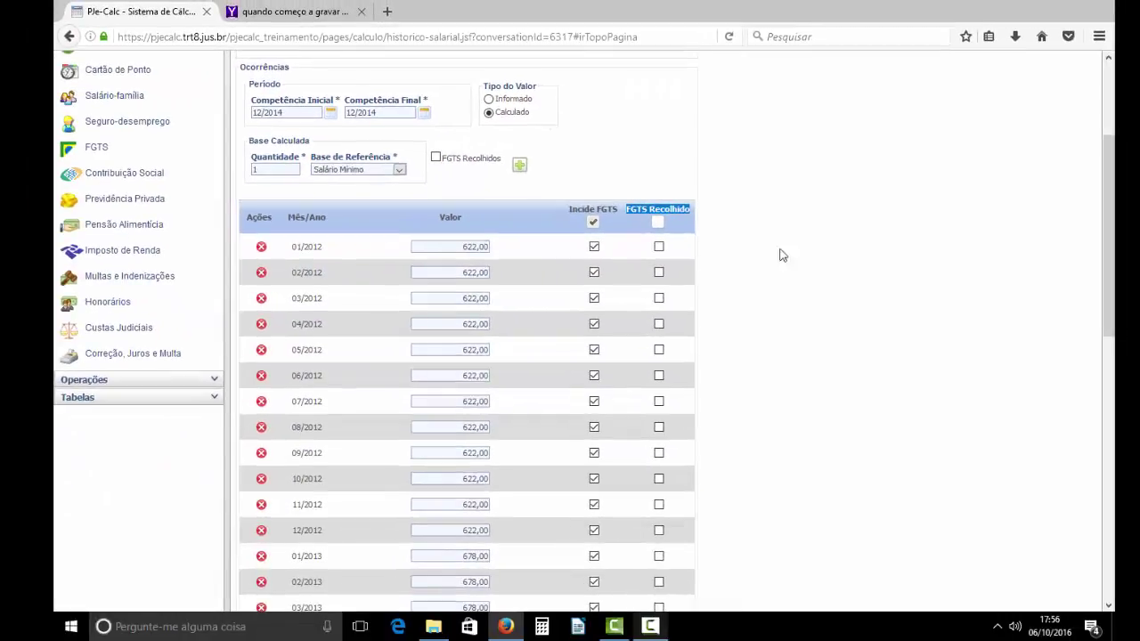
click(663, 224)
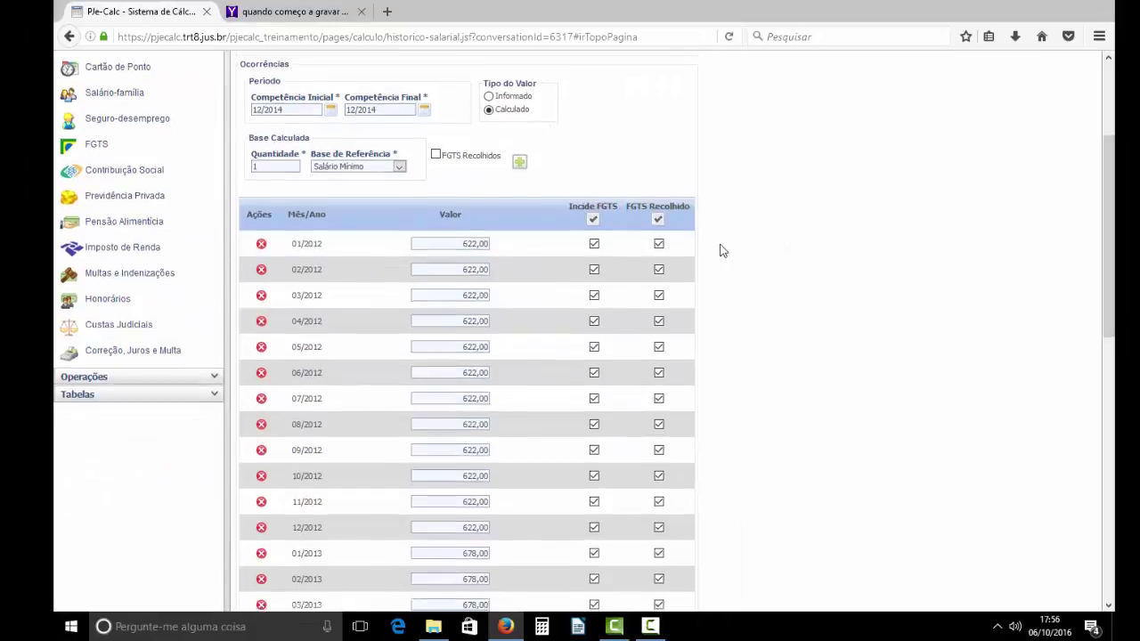
- Save the SALÁRIO BASE salary history
scroll(722, 250, down, 3)
scroll(722, 251, down, 1)
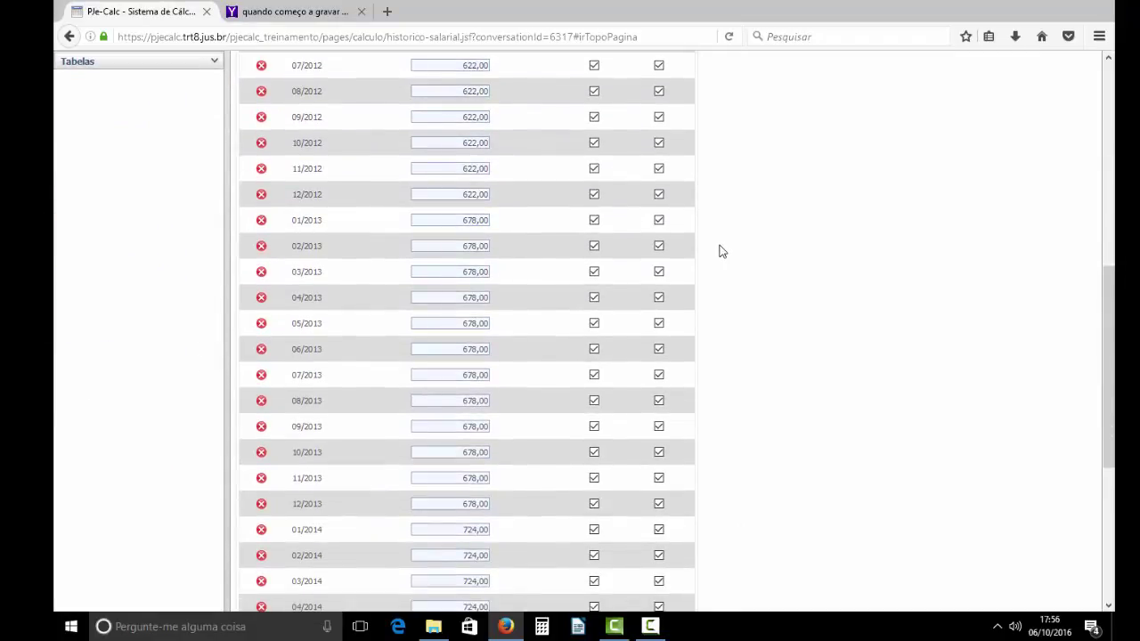
scroll(720, 250, up, 5)
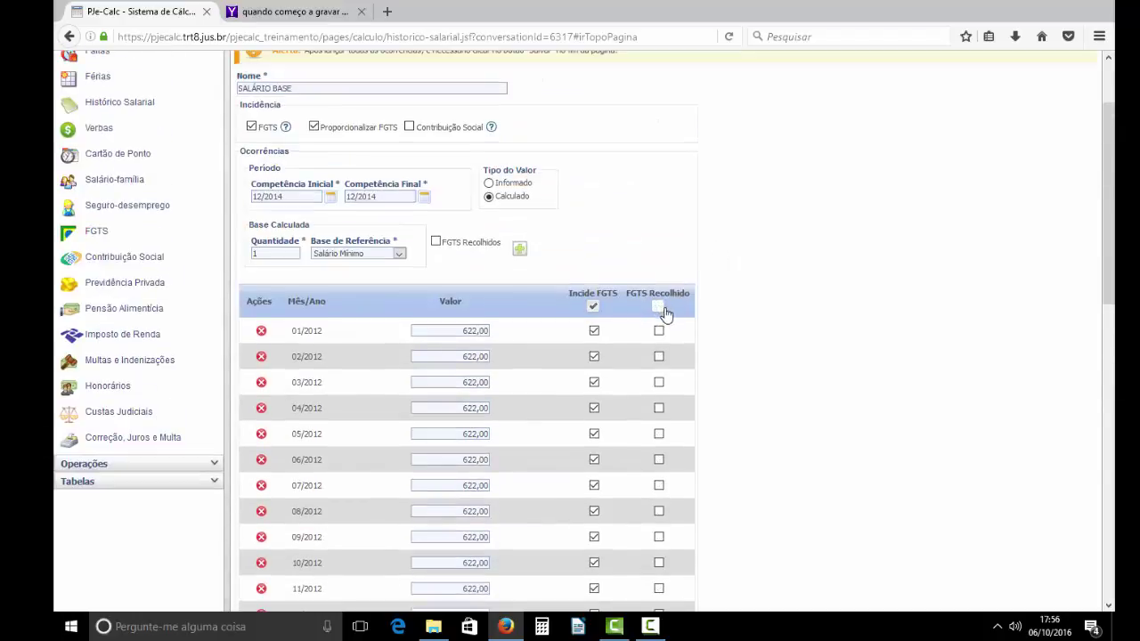
scroll(670, 309, down, 9)
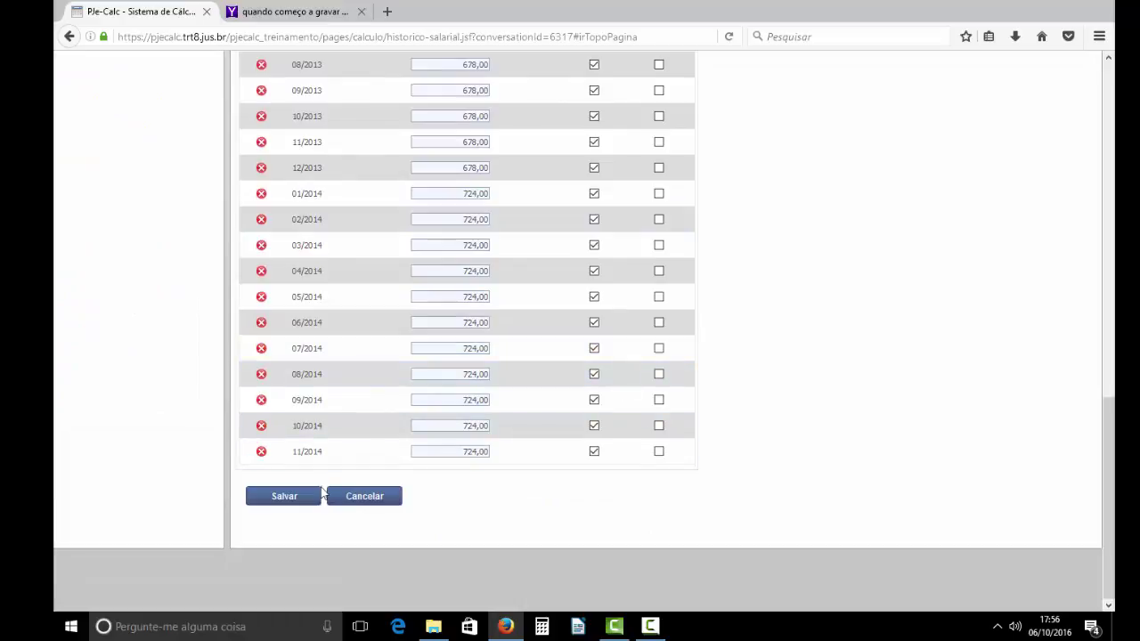
click(287, 497)
- Go to the FGTS settings page for calculation 1280
scroll(476, 357, up, 7)
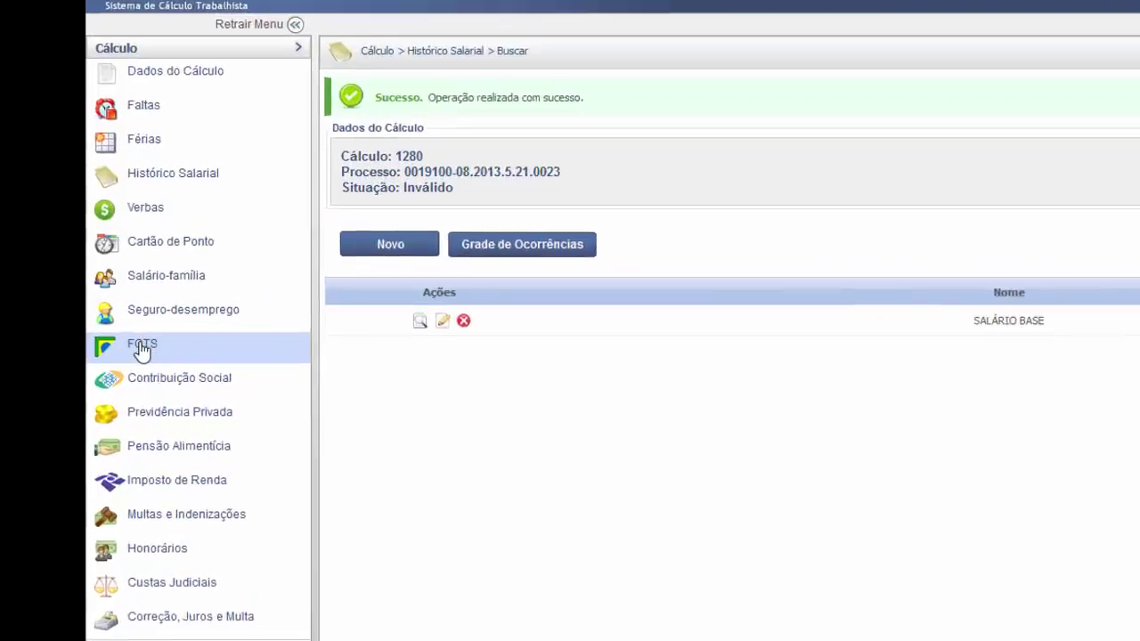
click(100, 332)
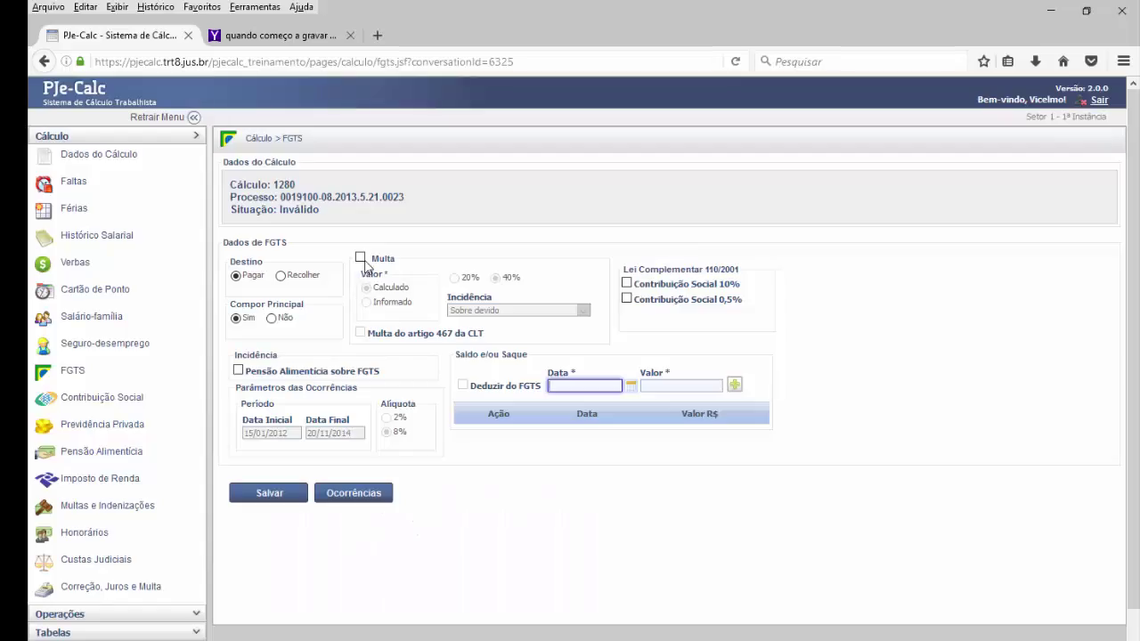
- Set FGTS destination to Recolher with a calculated 40% fine applied Sobre devido
click(361, 258)
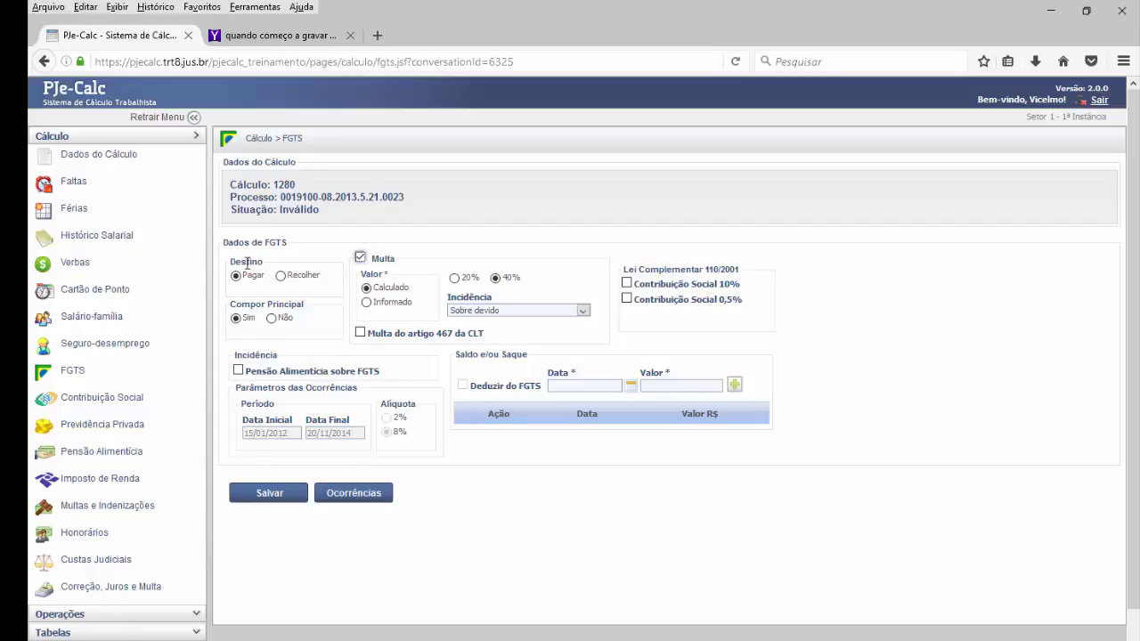
drag(232, 260, 270, 265)
click(281, 277)
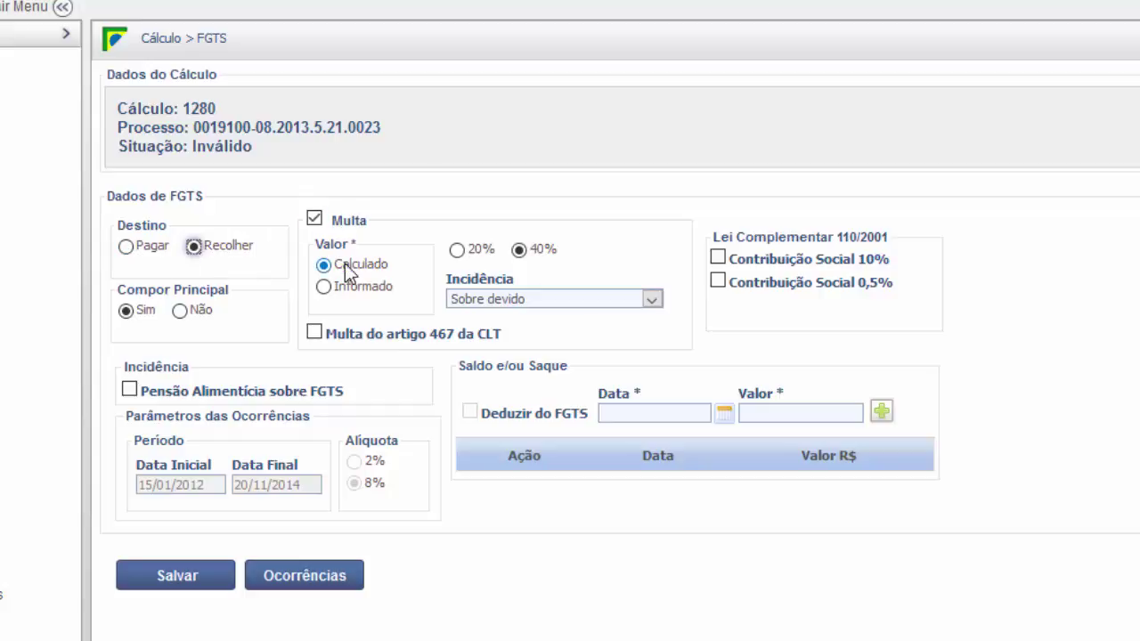
click(325, 266)
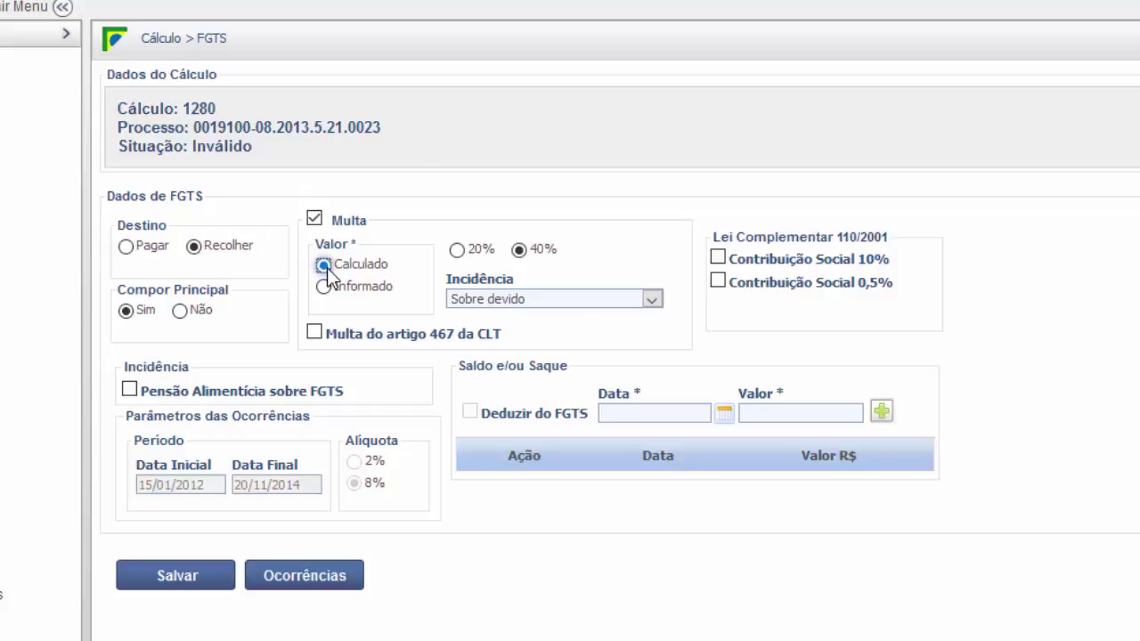
click(494, 302)
click(495, 302)
click(495, 303)
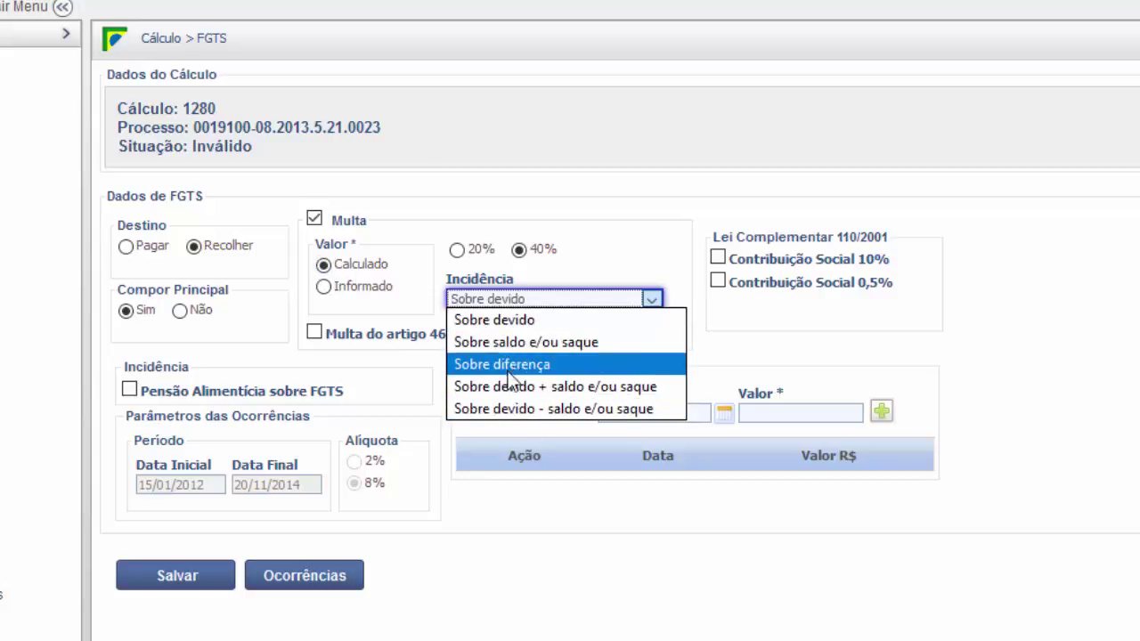
click(514, 322)
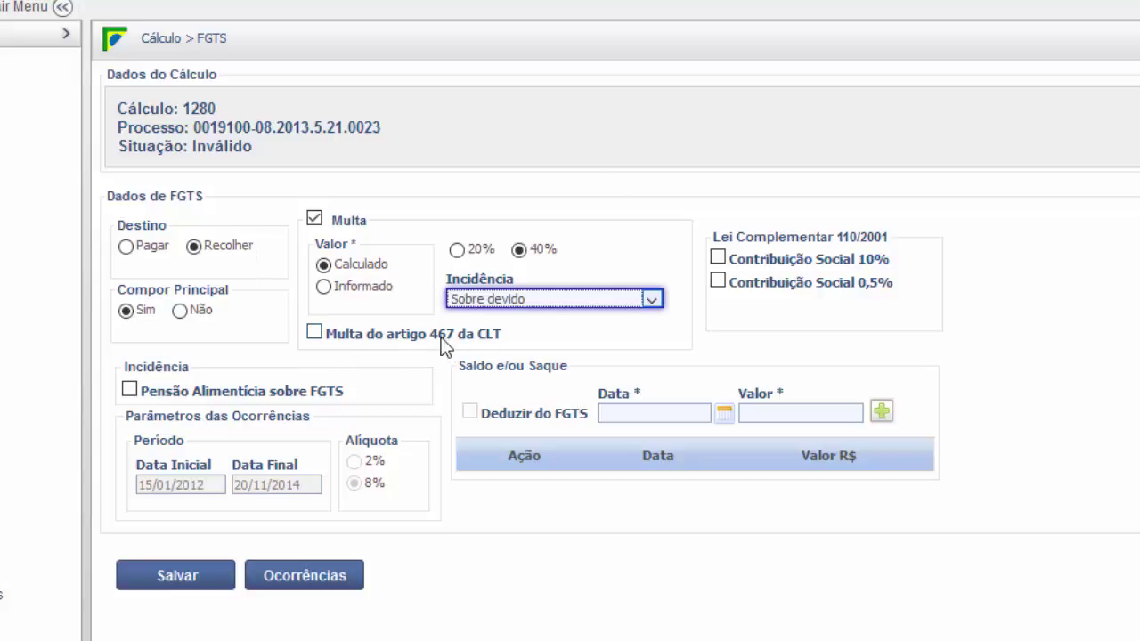
- Review the art. 467 CLT fine and the Contribuição Social 10% and 0,5% options
drag(433, 336, 504, 339)
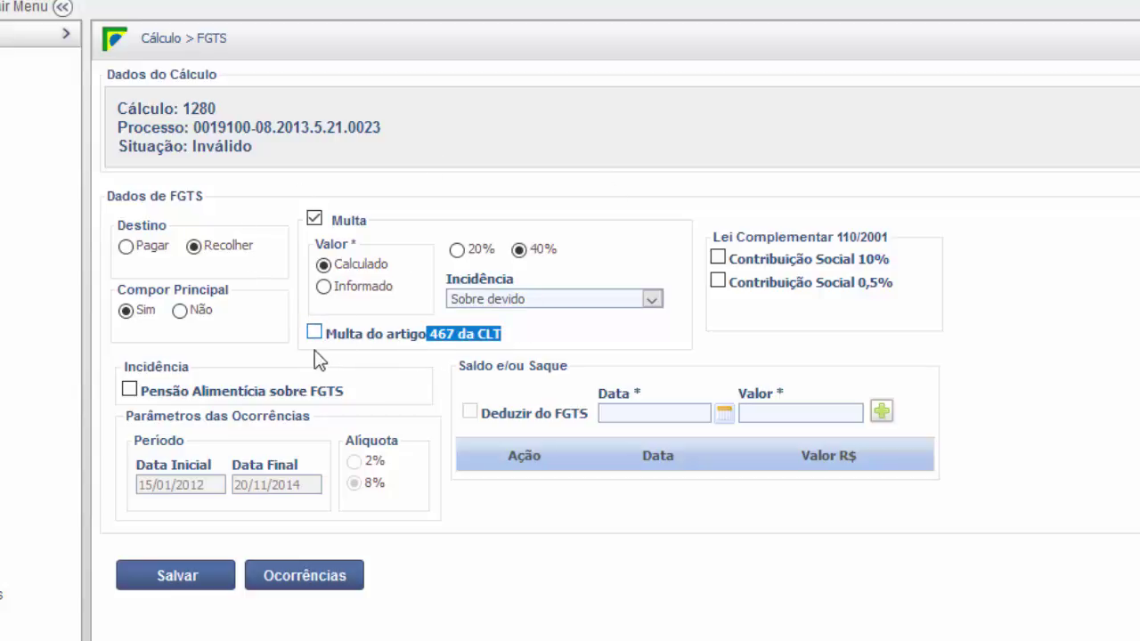
click(530, 350)
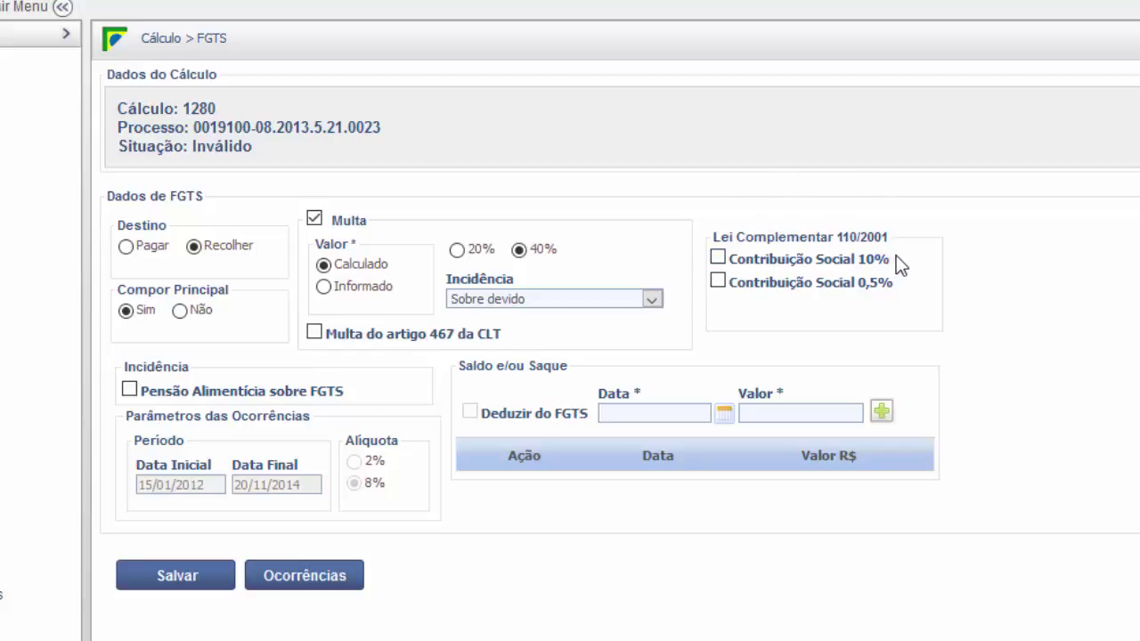
drag(836, 265, 740, 267)
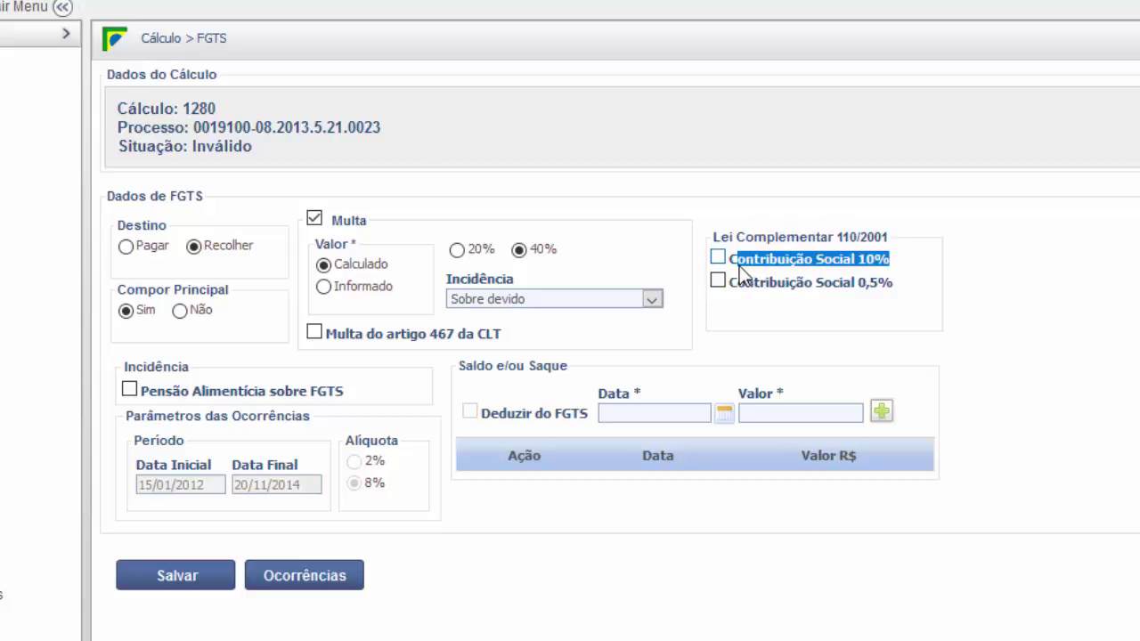
click(928, 264)
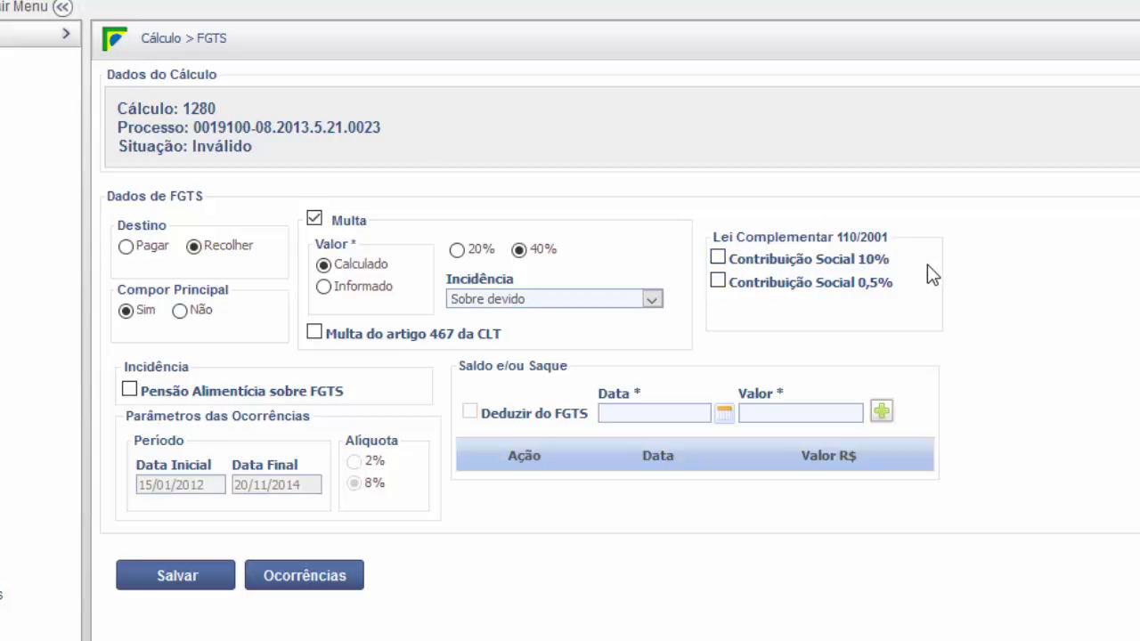
drag(890, 285, 740, 296)
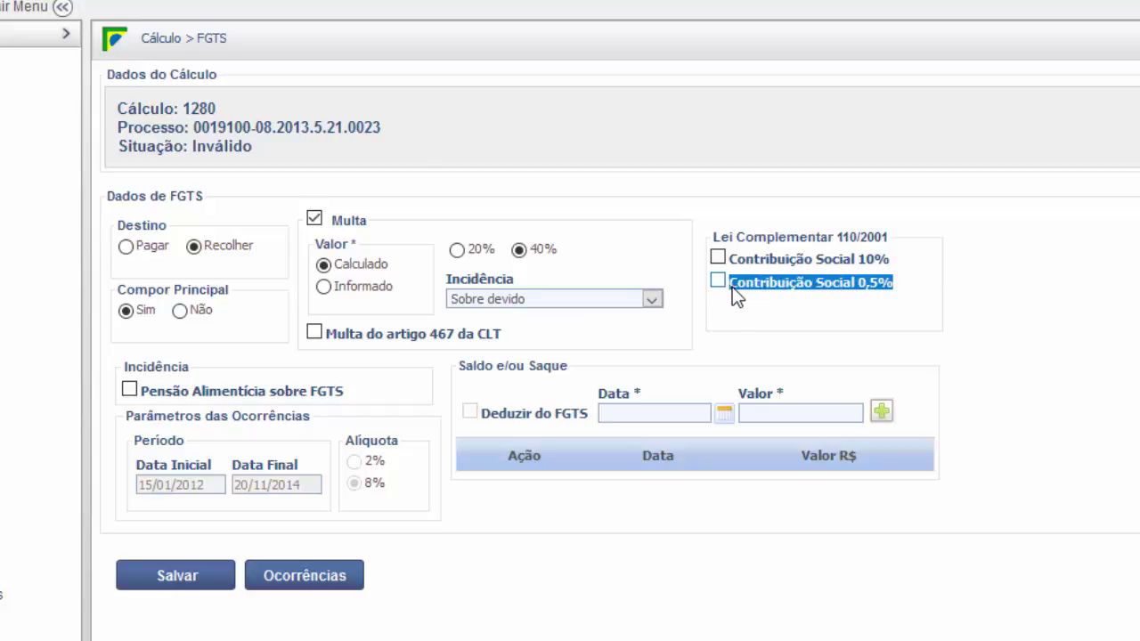
click(927, 272)
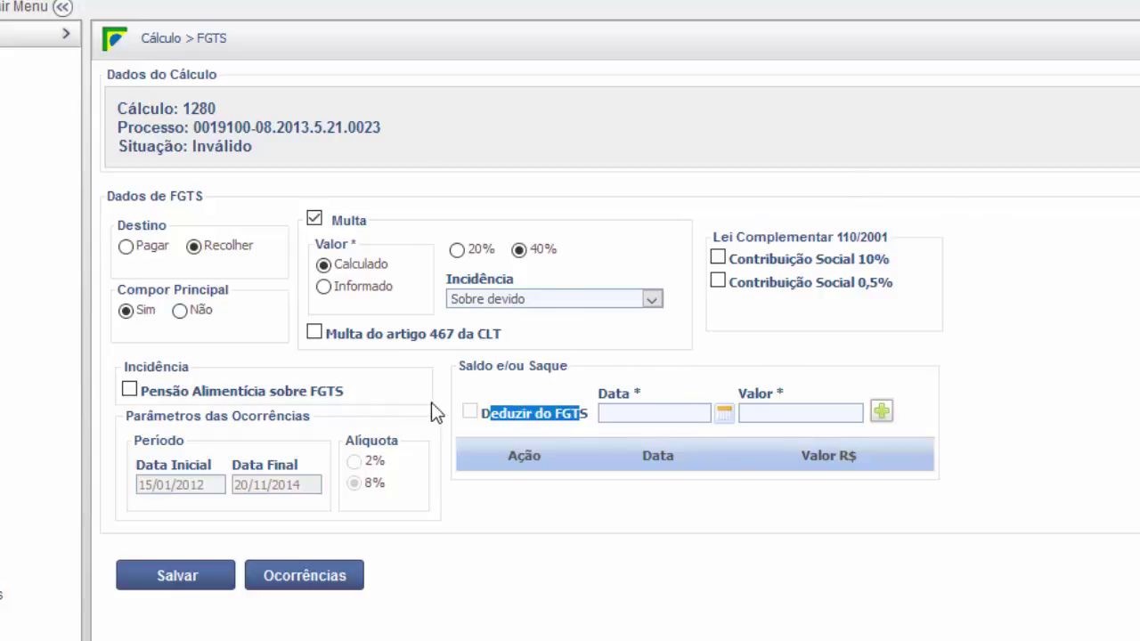
click(651, 531)
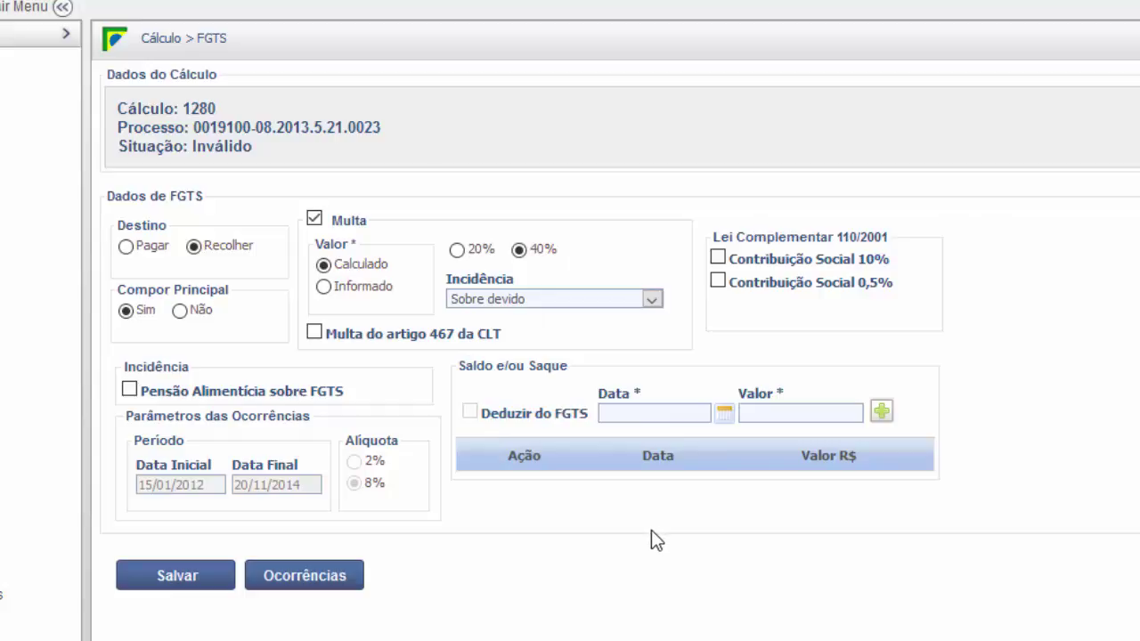
click(158, 577)
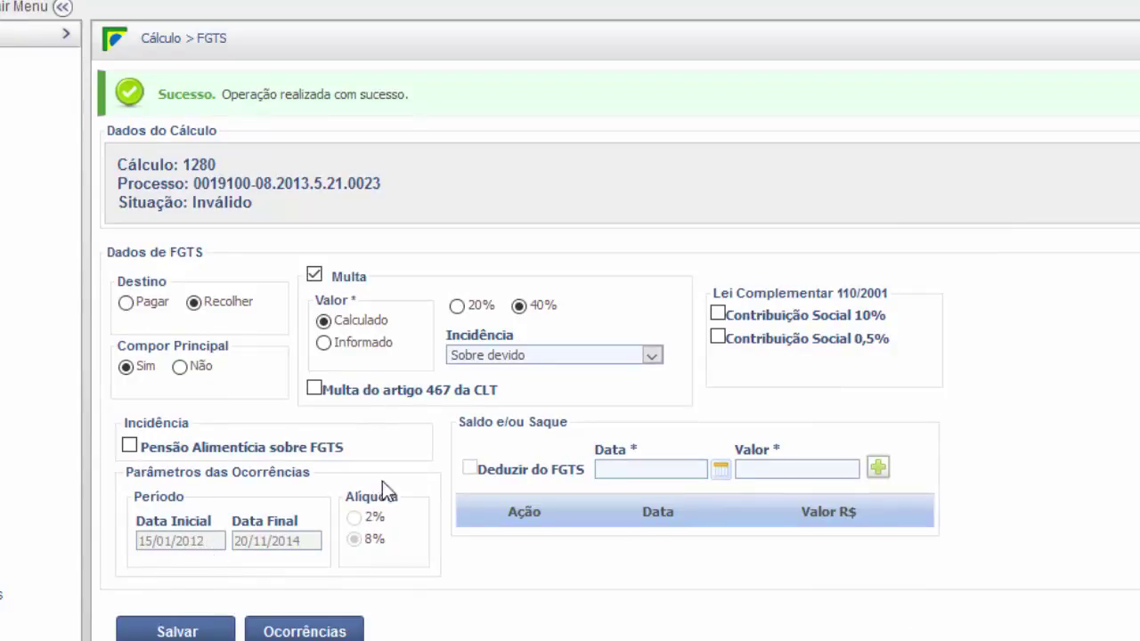
scroll(499, 595, down, 1)
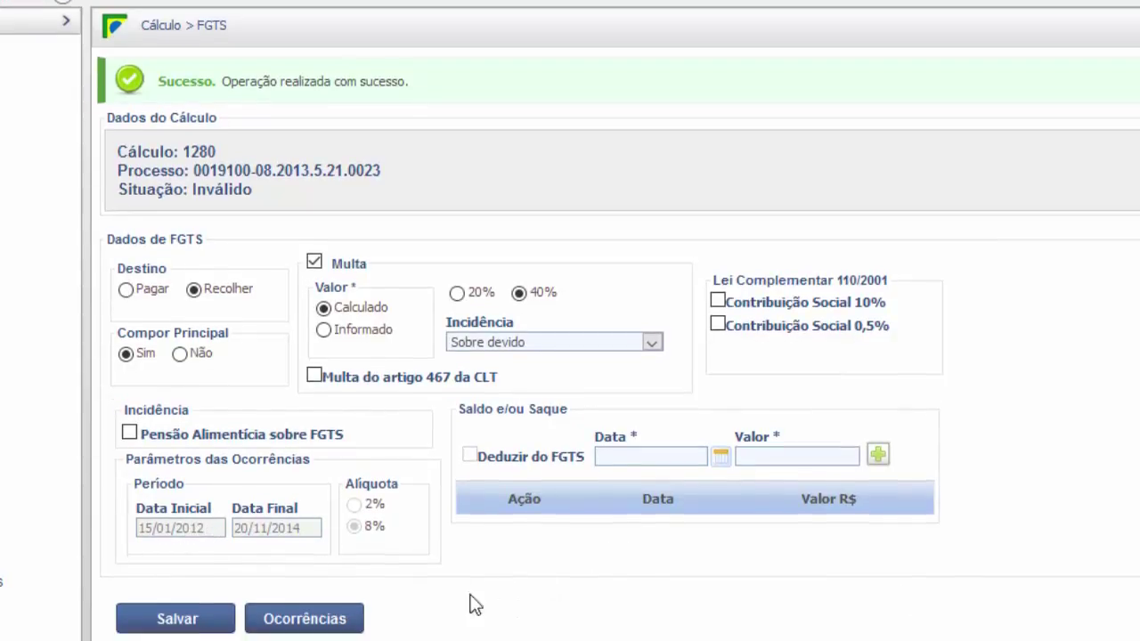
click(335, 567)
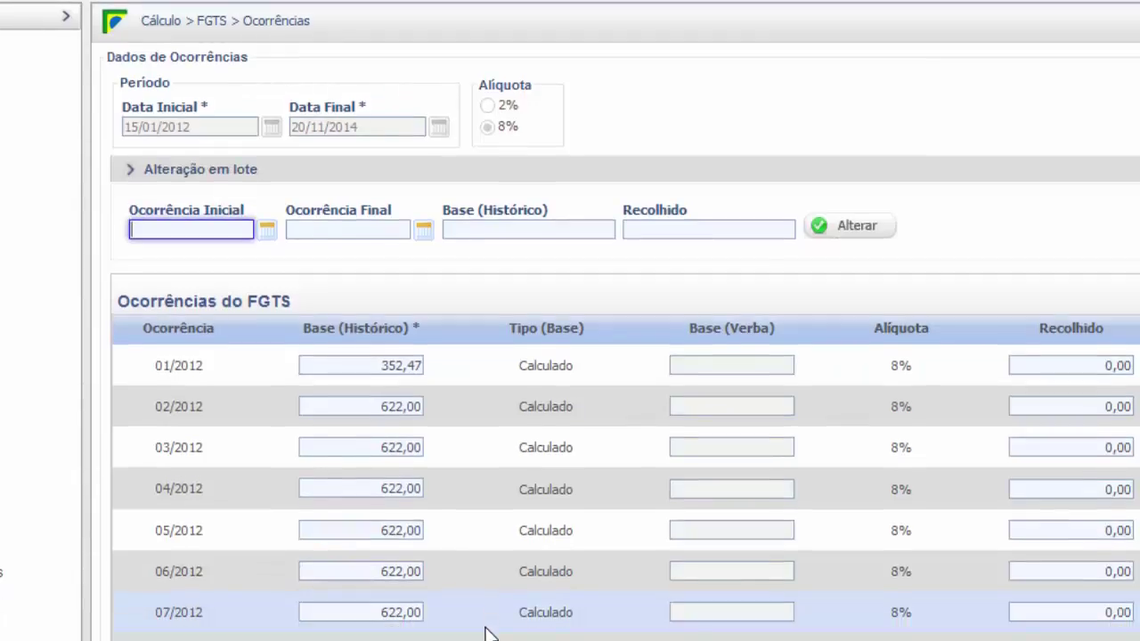
scroll(374, 334, down, 2)
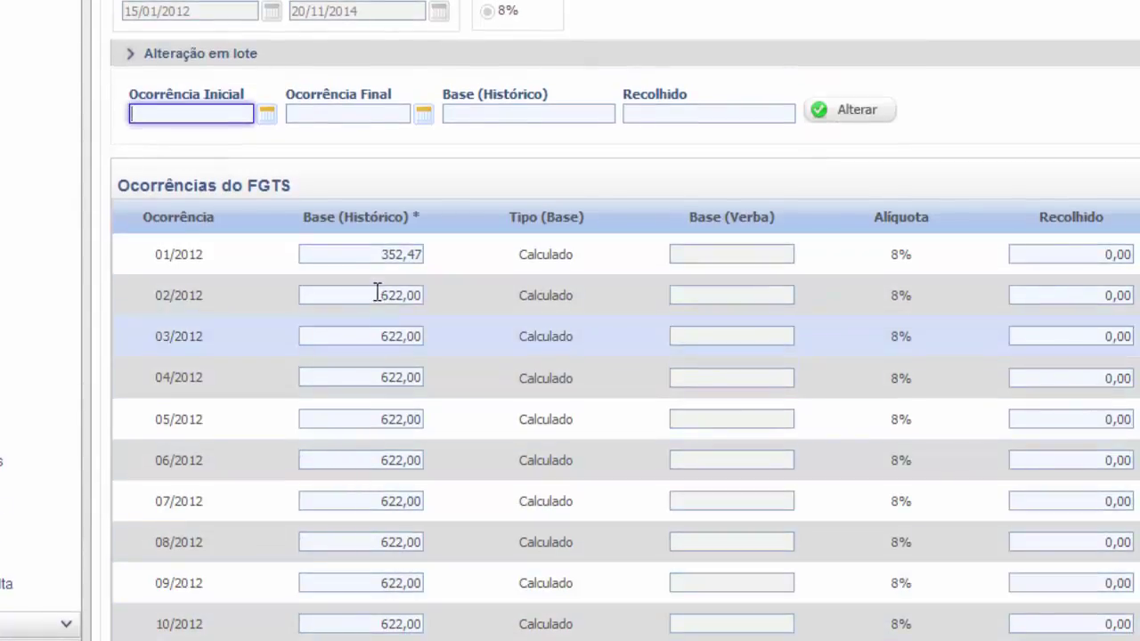
drag(381, 257, 430, 260)
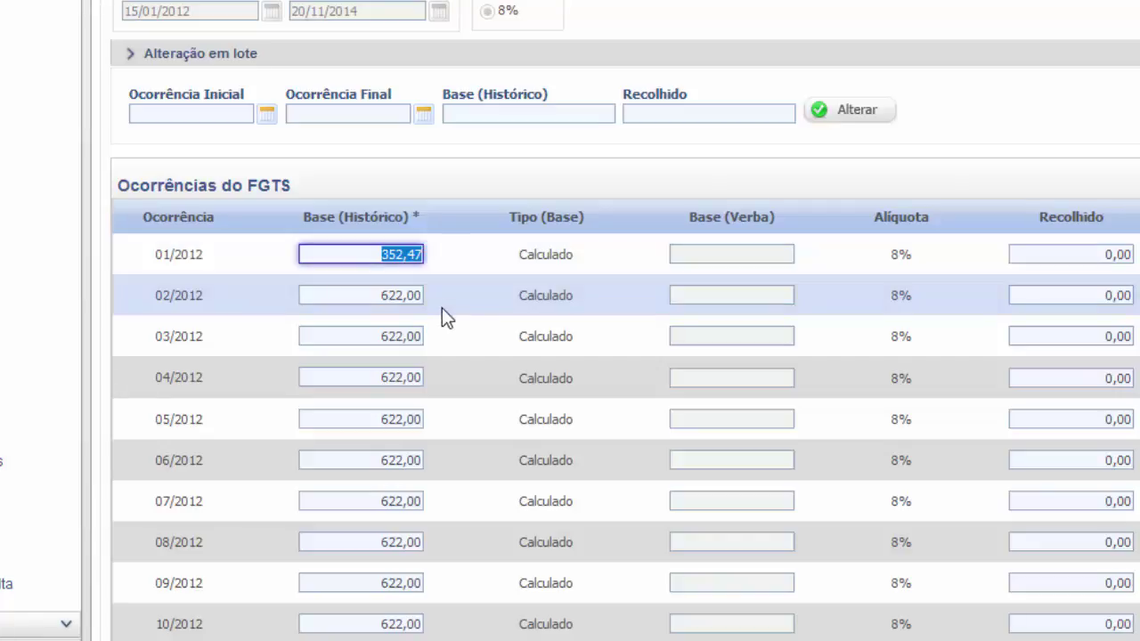
scroll(437, 319, down, 15)
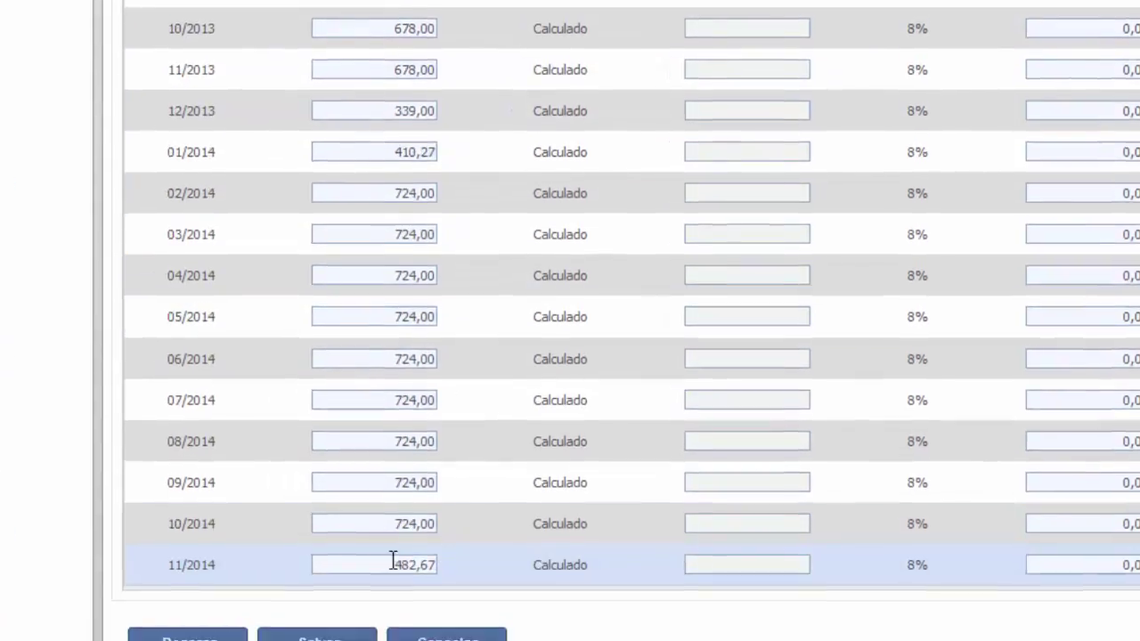
drag(380, 570, 425, 570)
scroll(859, 304, up, 4)
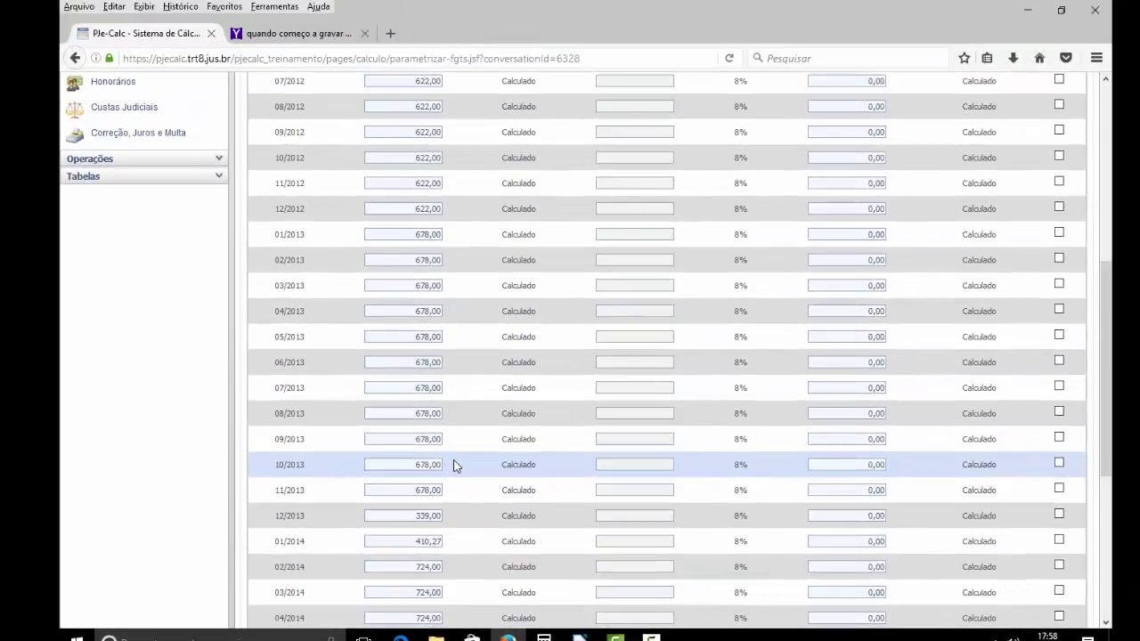
scroll(453, 466, up, 5)
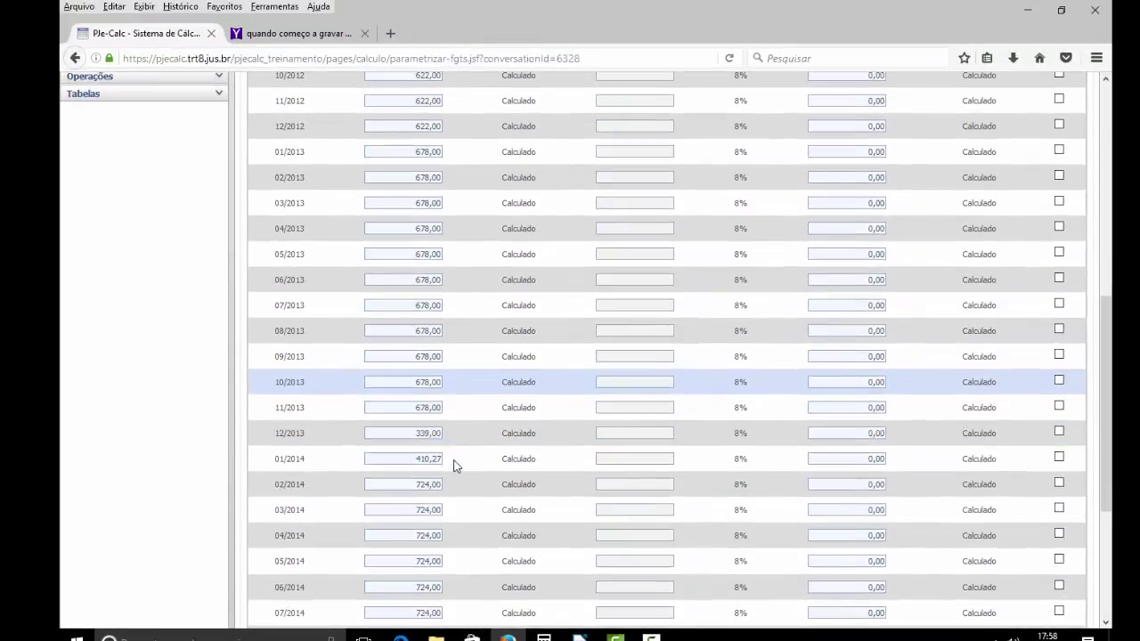
scroll(453, 465, down, 3)
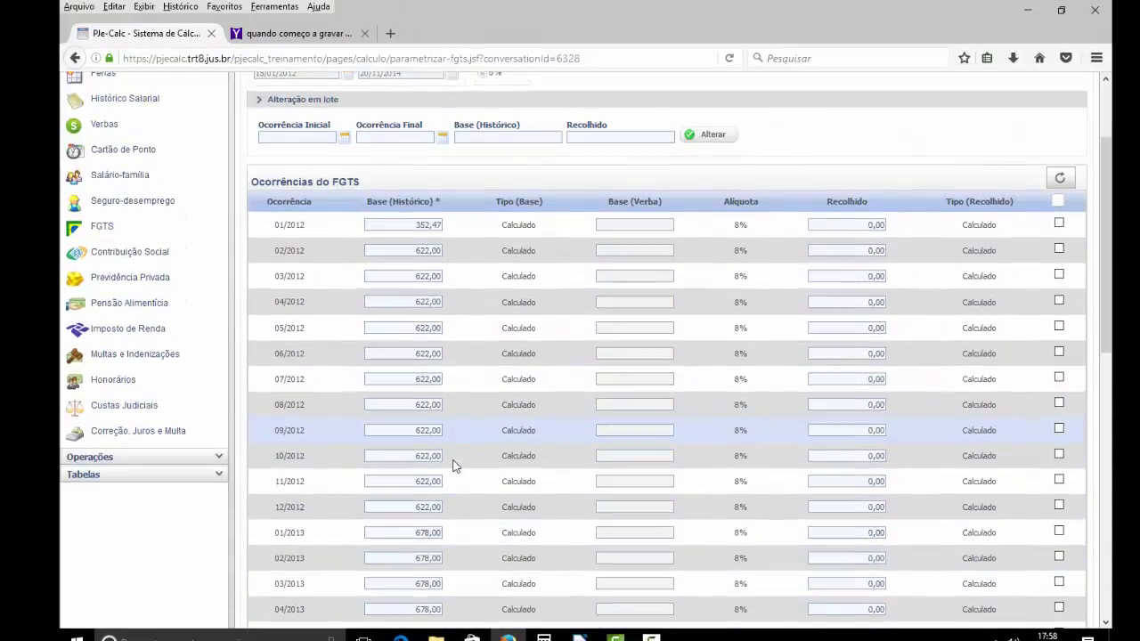
scroll(402, 362, down, 1)
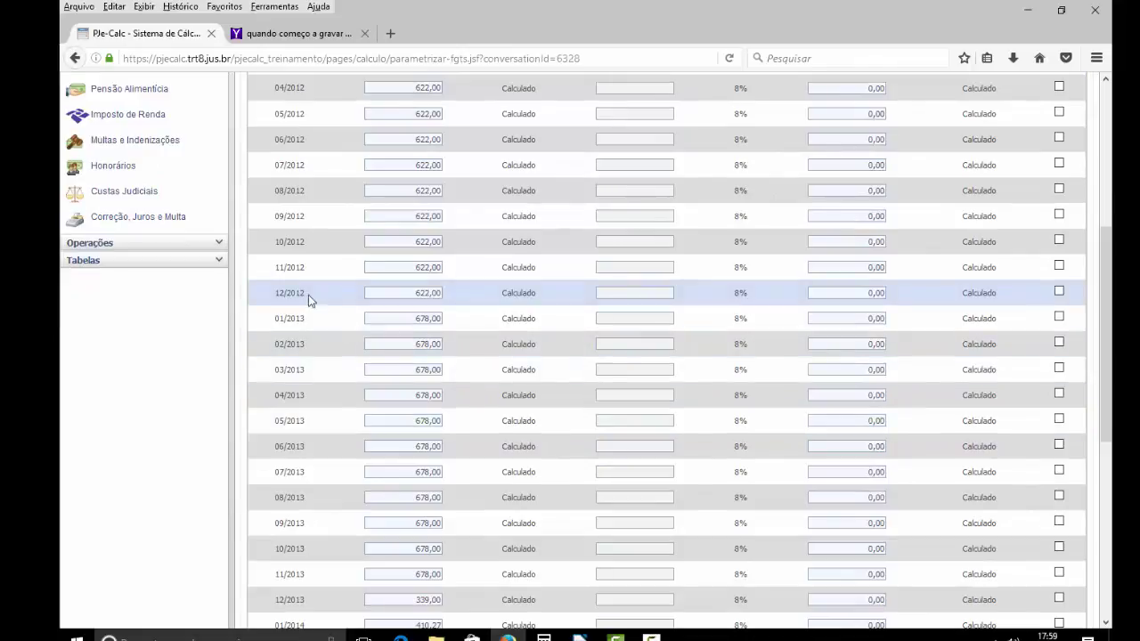
drag(277, 291, 453, 291)
scroll(638, 417, down, 5)
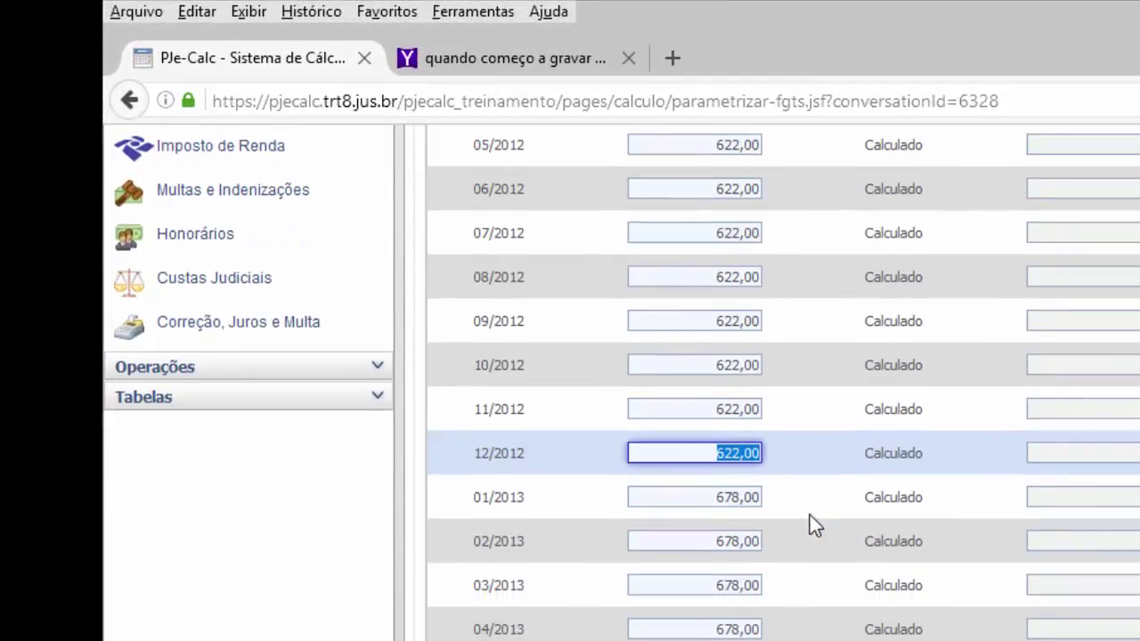
scroll(806, 508, up, 3)
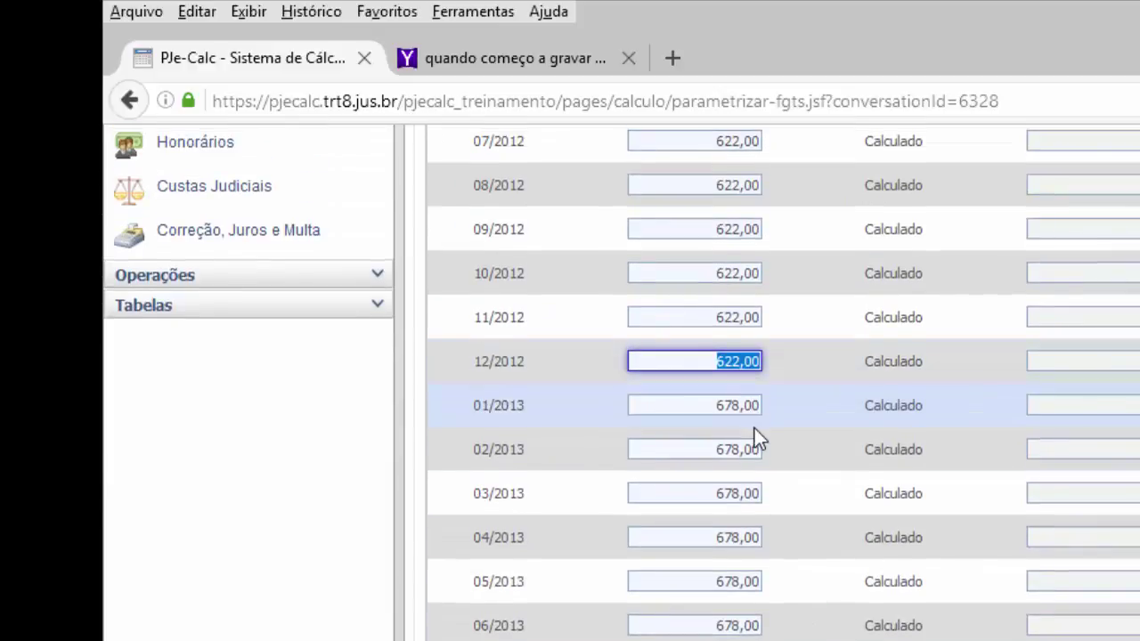
scroll(756, 432, down, 3)
scroll(756, 445, down, 3)
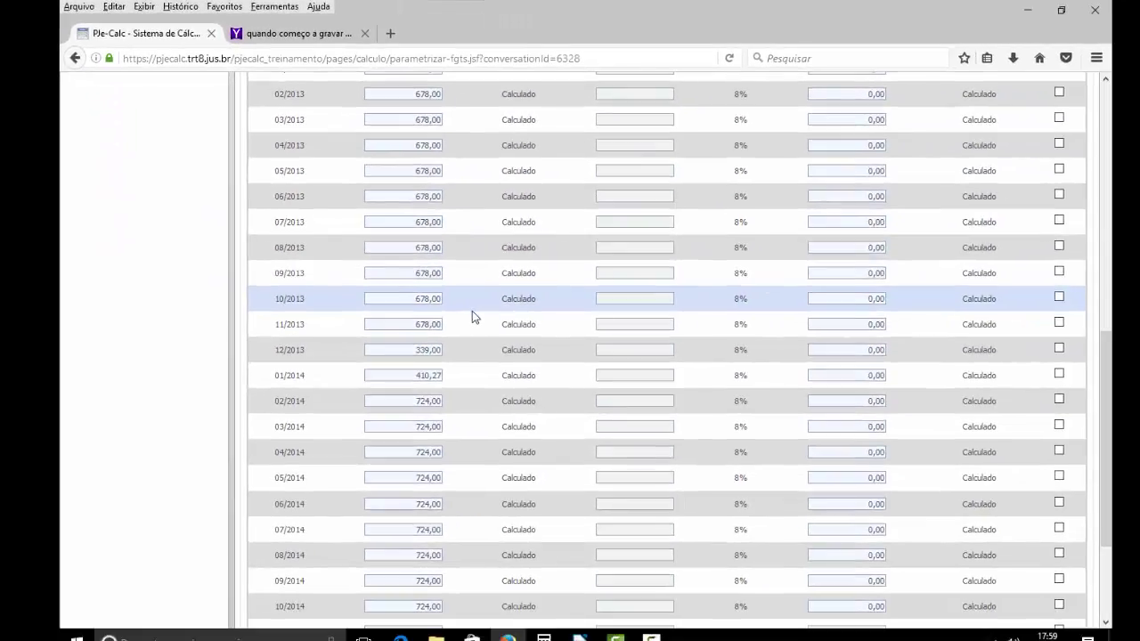
scroll(472, 317, down, 3)
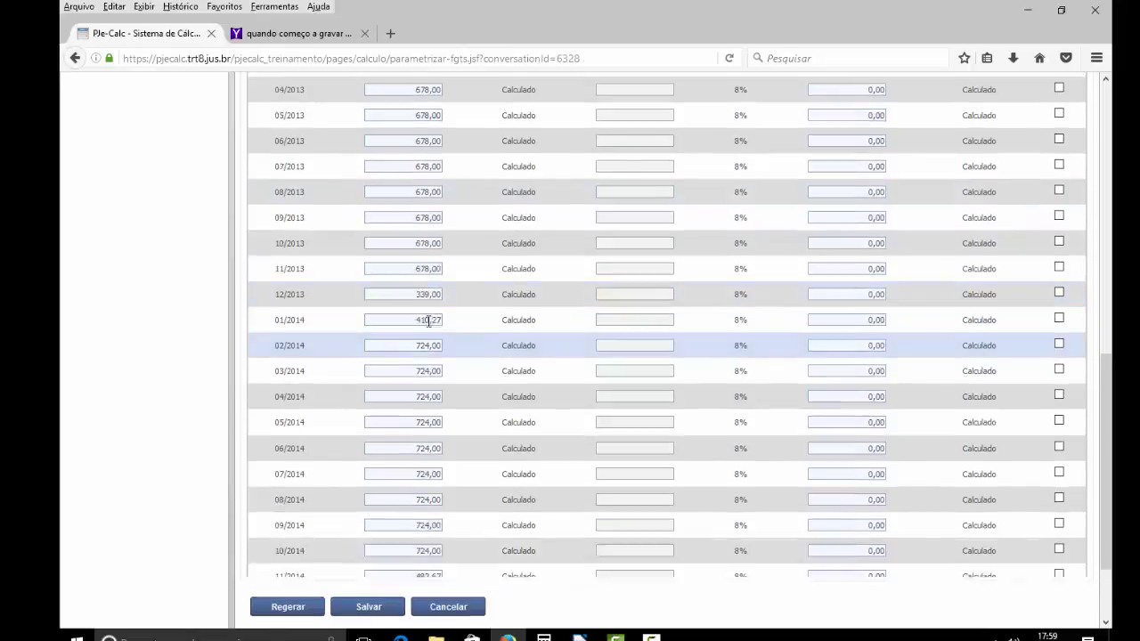
scroll(429, 322, up, 5)
click(428, 321)
scroll(429, 322, up, 5)
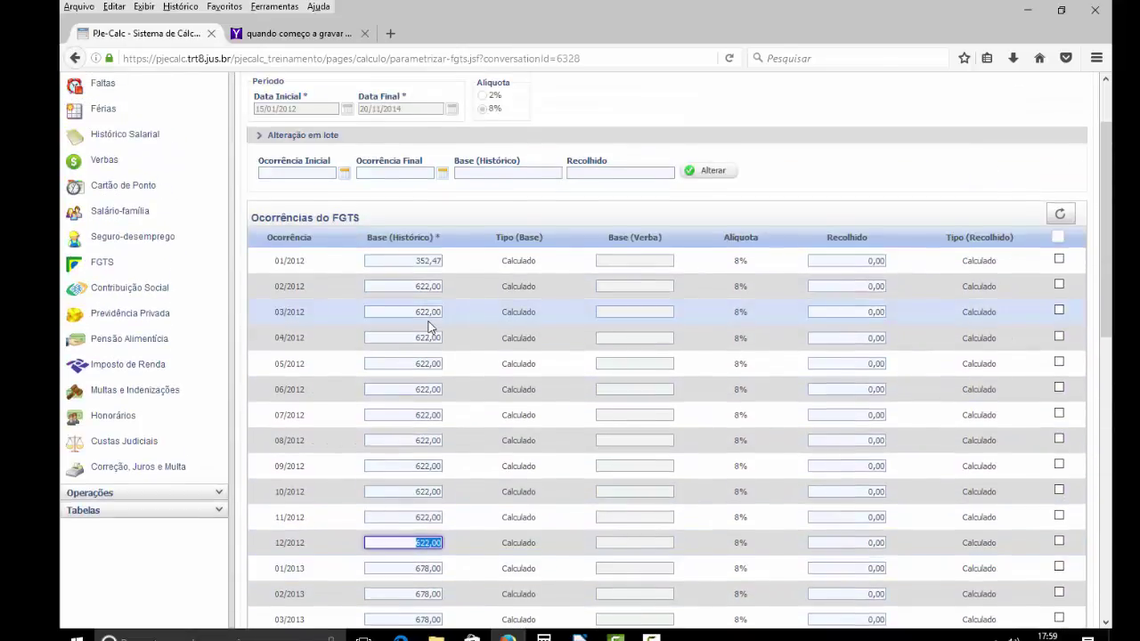
scroll(428, 326, down, 3)
click(455, 376)
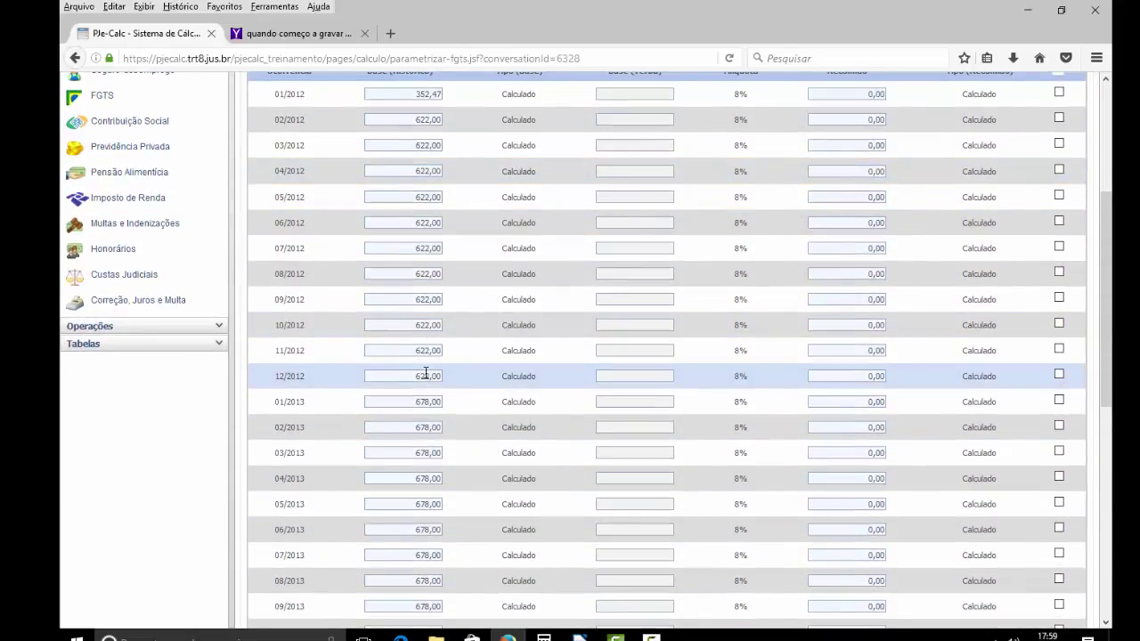
click(425, 374)
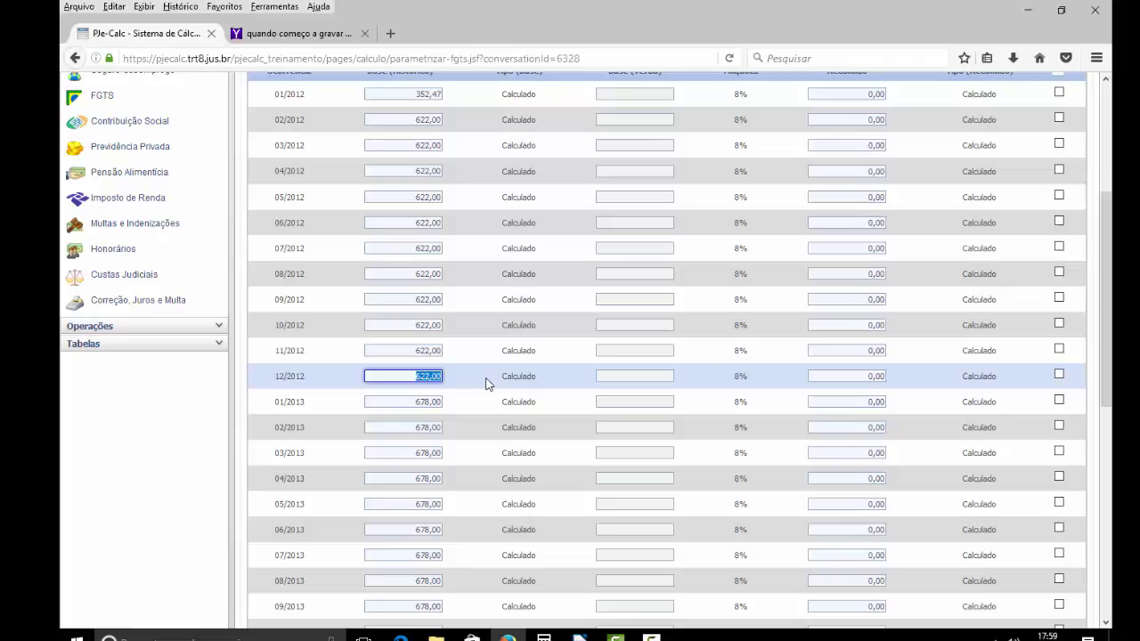
- Enter 1.644,00 as the 12/2012 FGTS base, leave 12/2013 at 339,00, and save the occurrences
text(1.644)
scroll(487, 383, down, 5)
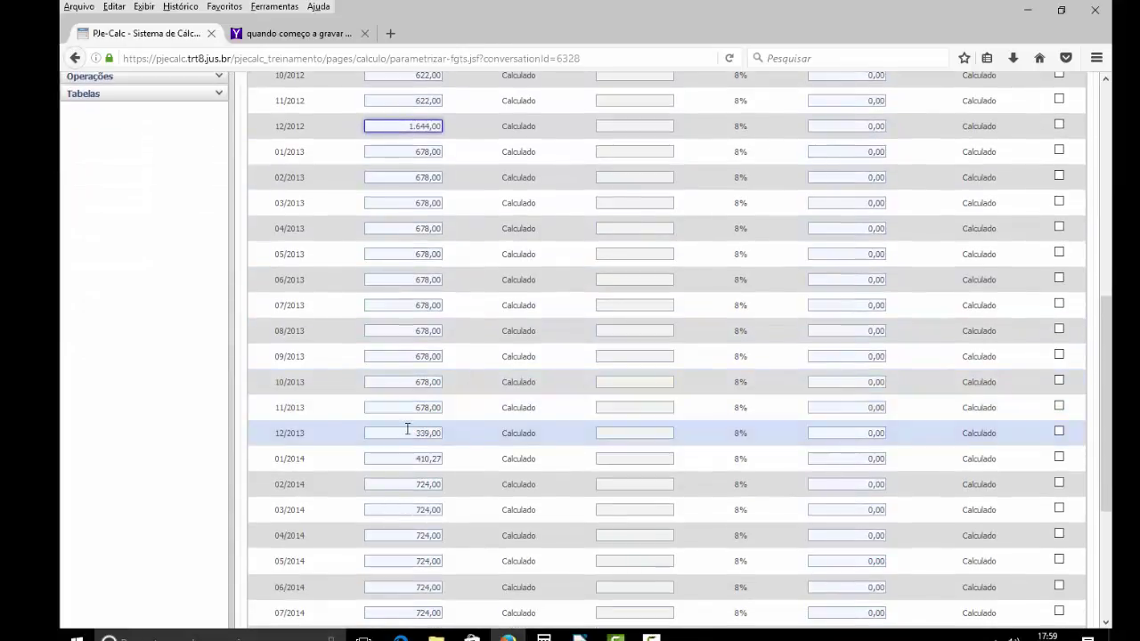
click(411, 432)
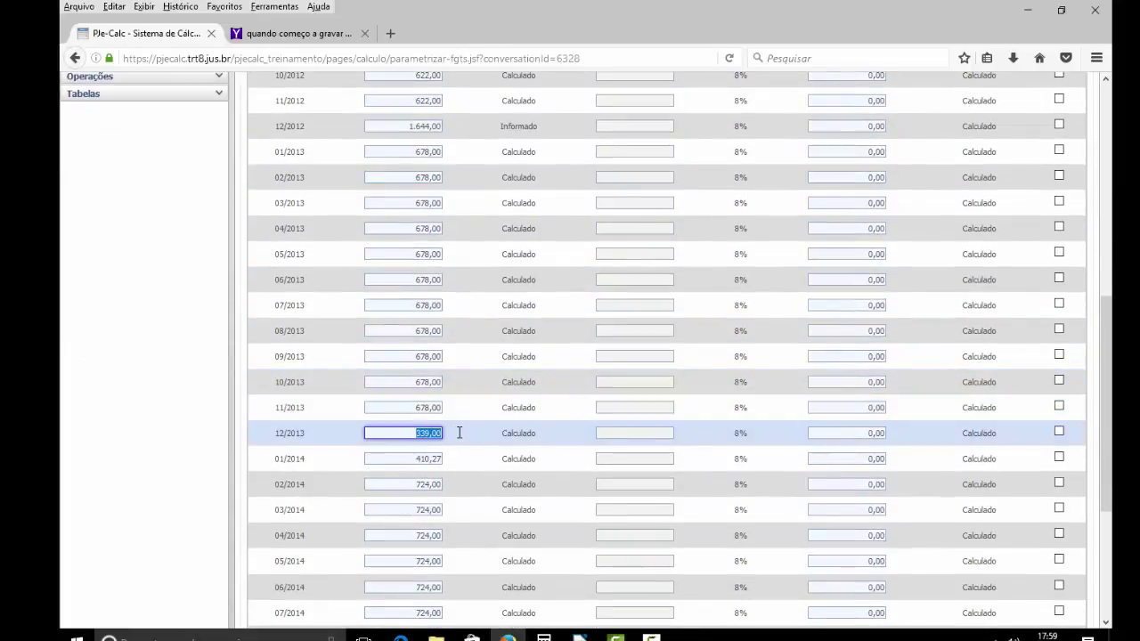
scroll(463, 442, down, 3)
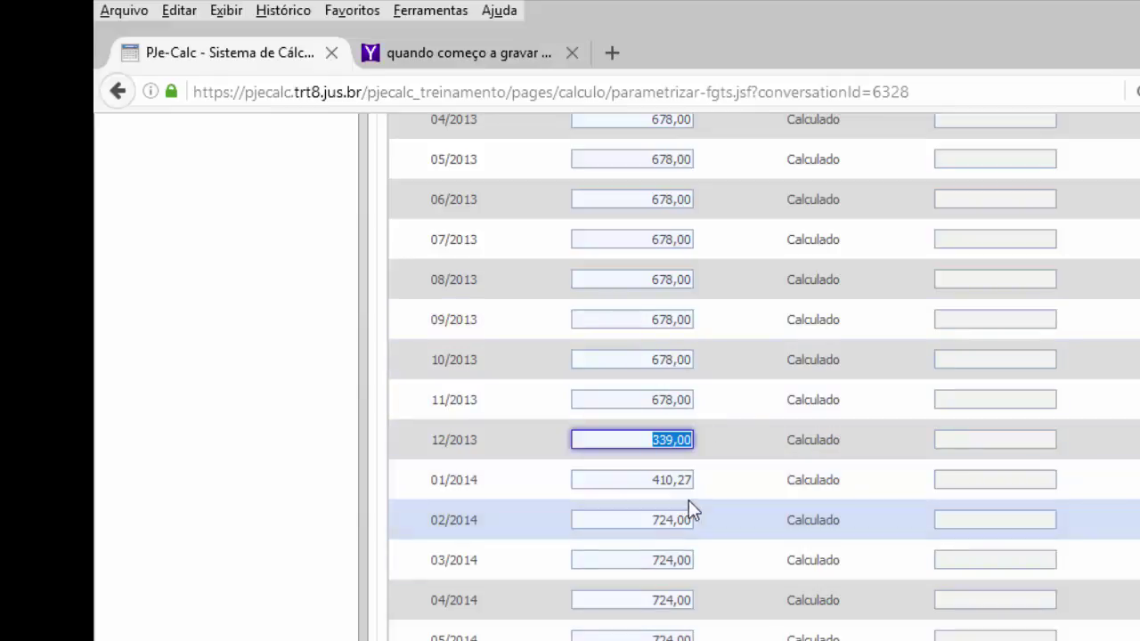
click(656, 437)
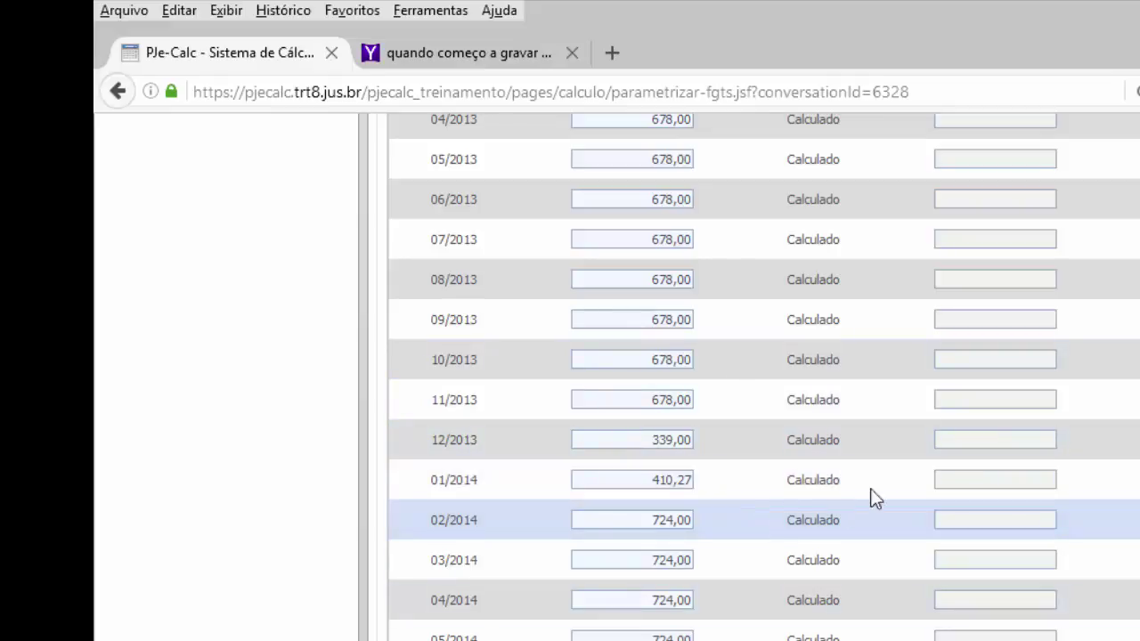
scroll(812, 634, down, 3)
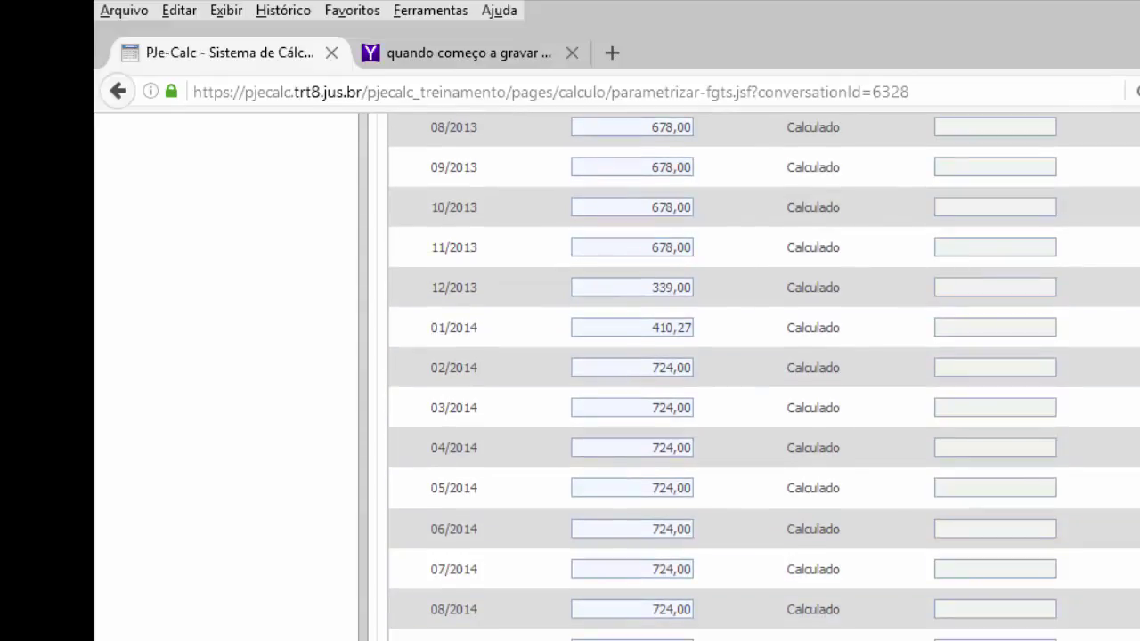
scroll(766, 445, up, 12)
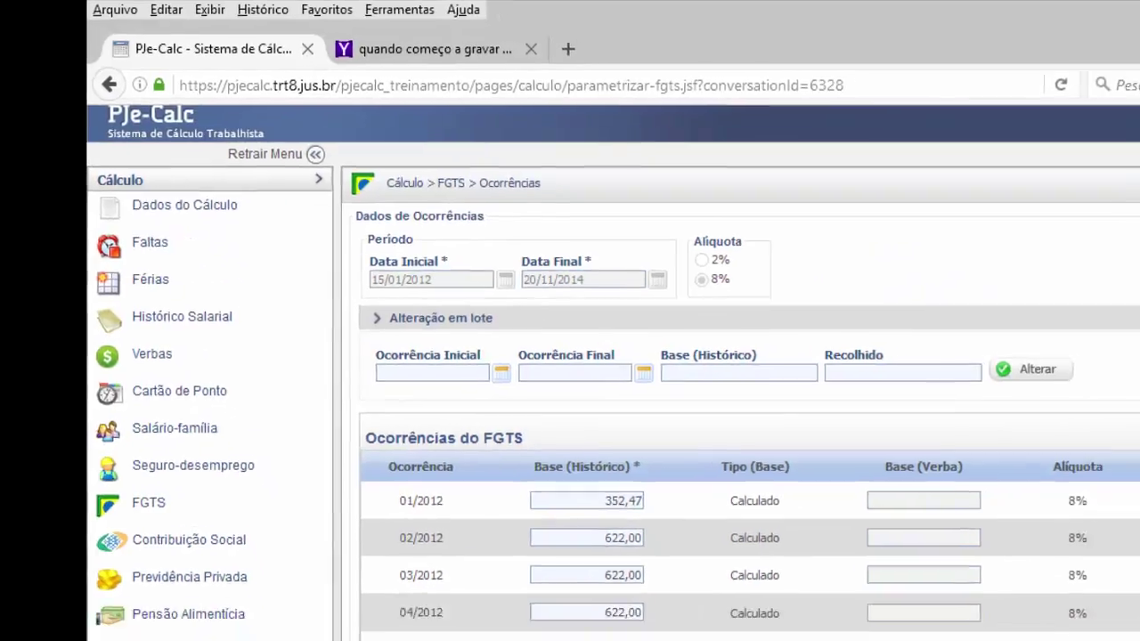
scroll(766, 624, down, 4)
scroll(574, 540, down, 10)
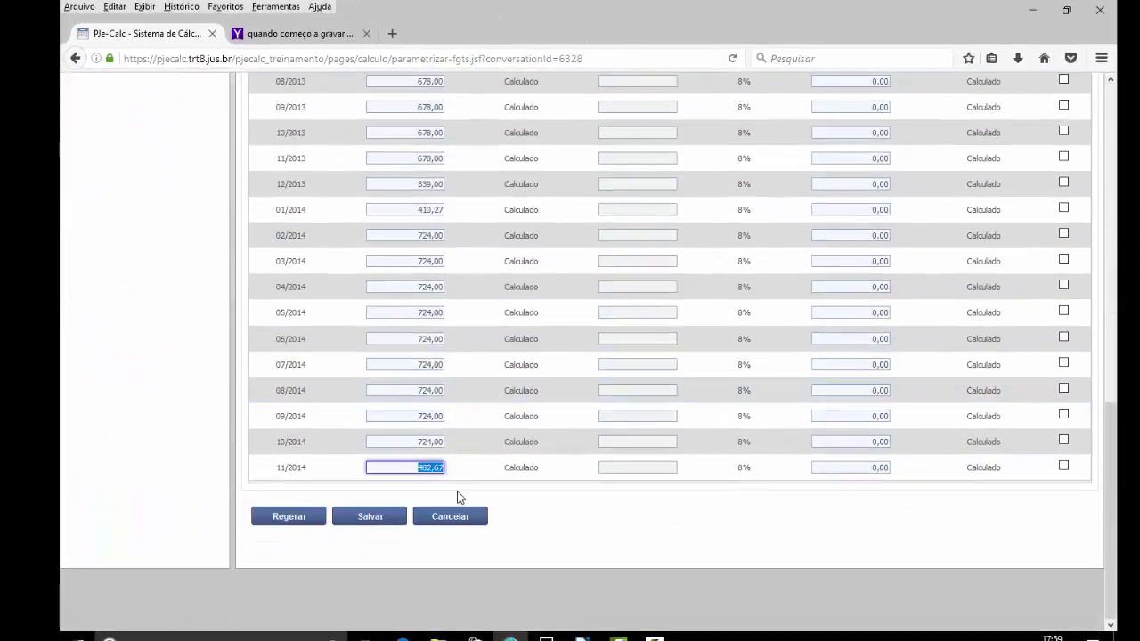
click(386, 524)
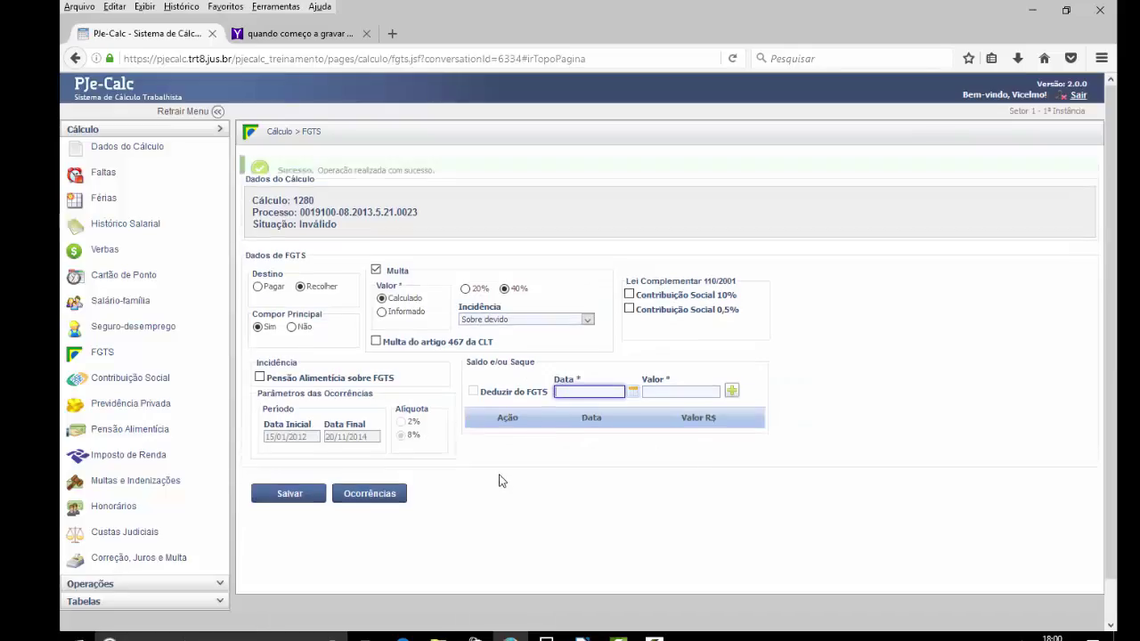
- Scroll down the FGTS page after the success confirmation, heading toward the Férias data
scroll(470, 481, down, 1)
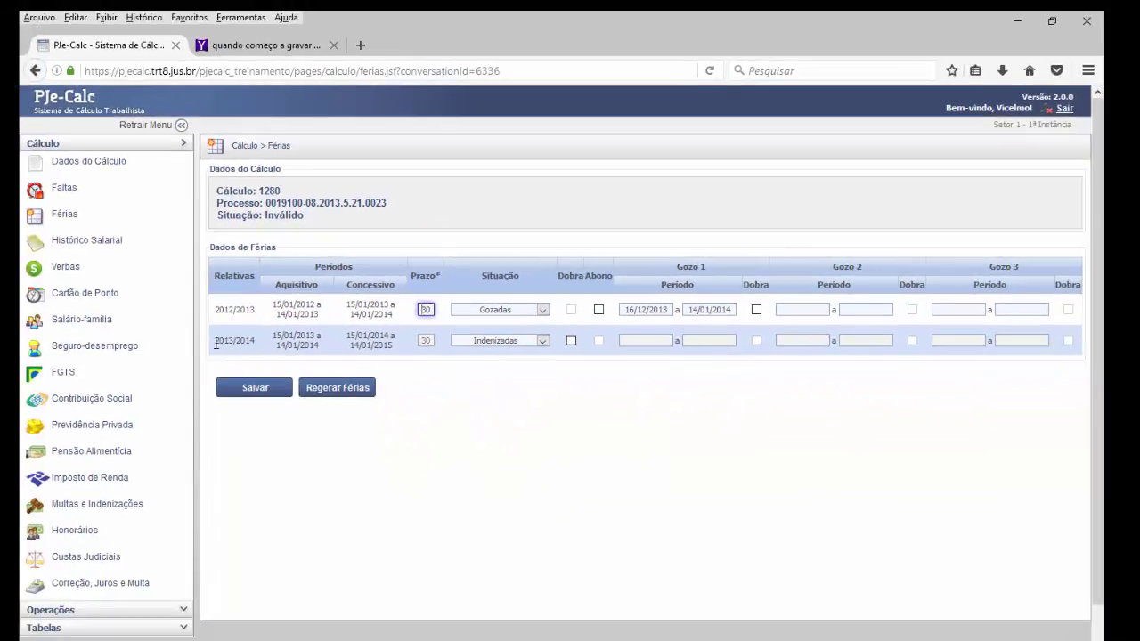
- Review the vacation rows, including the 2012/2013 dates 16/12/2013 to 14/01/2014
drag(216, 343, 405, 346)
click(455, 376)
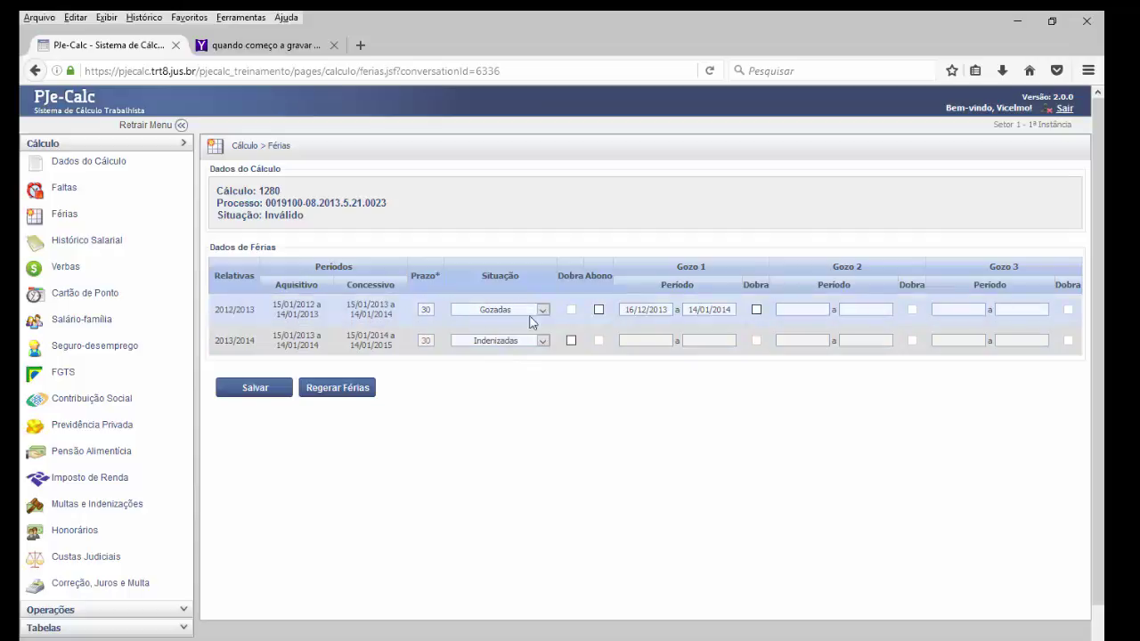
drag(666, 308, 631, 307)
click(732, 309)
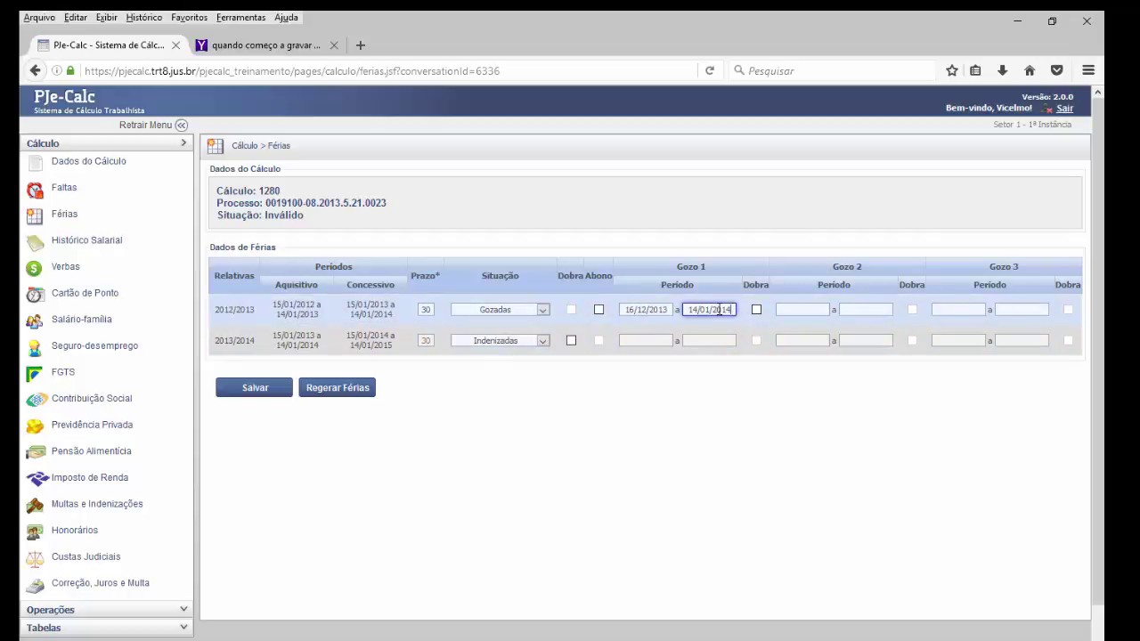
drag(719, 309, 686, 309)
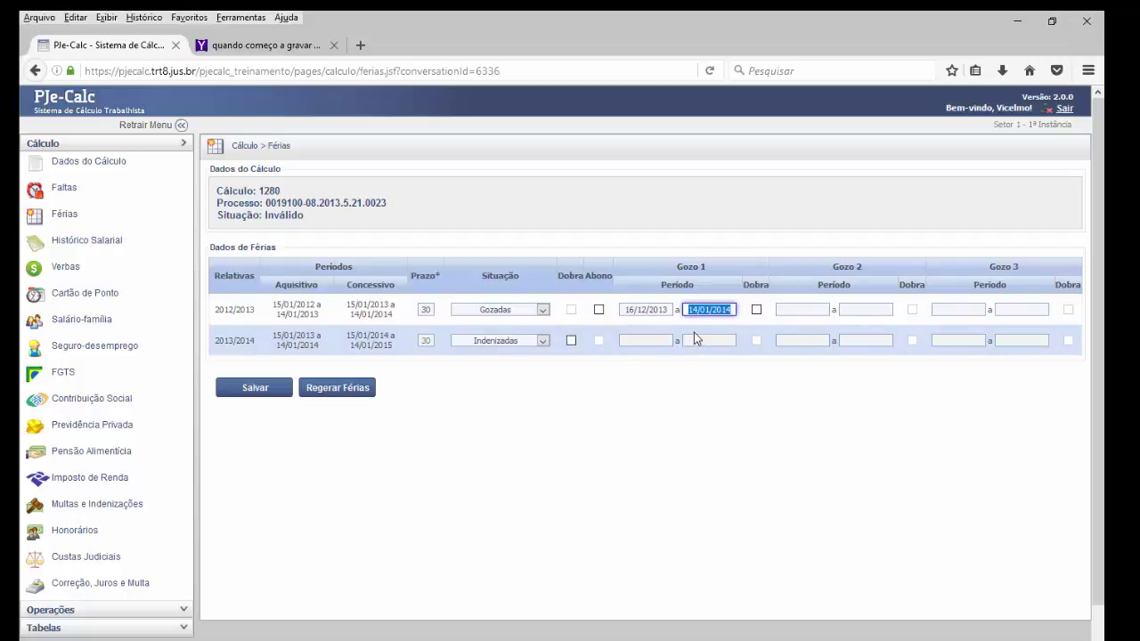
click(635, 319)
click(621, 309)
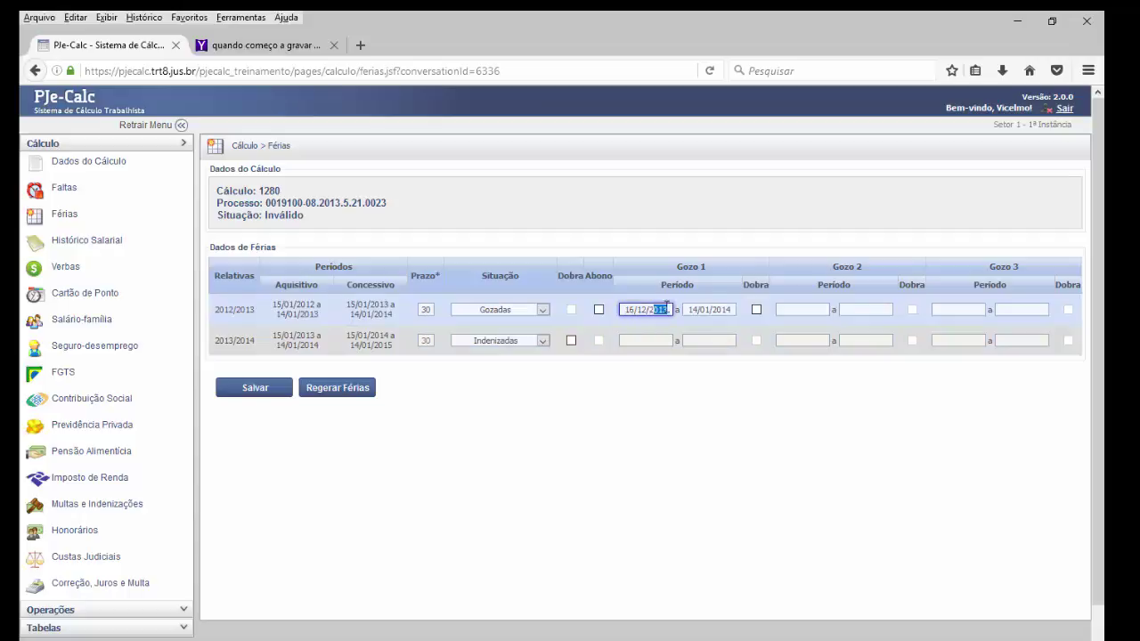
drag(664, 309, 621, 311)
click(693, 310)
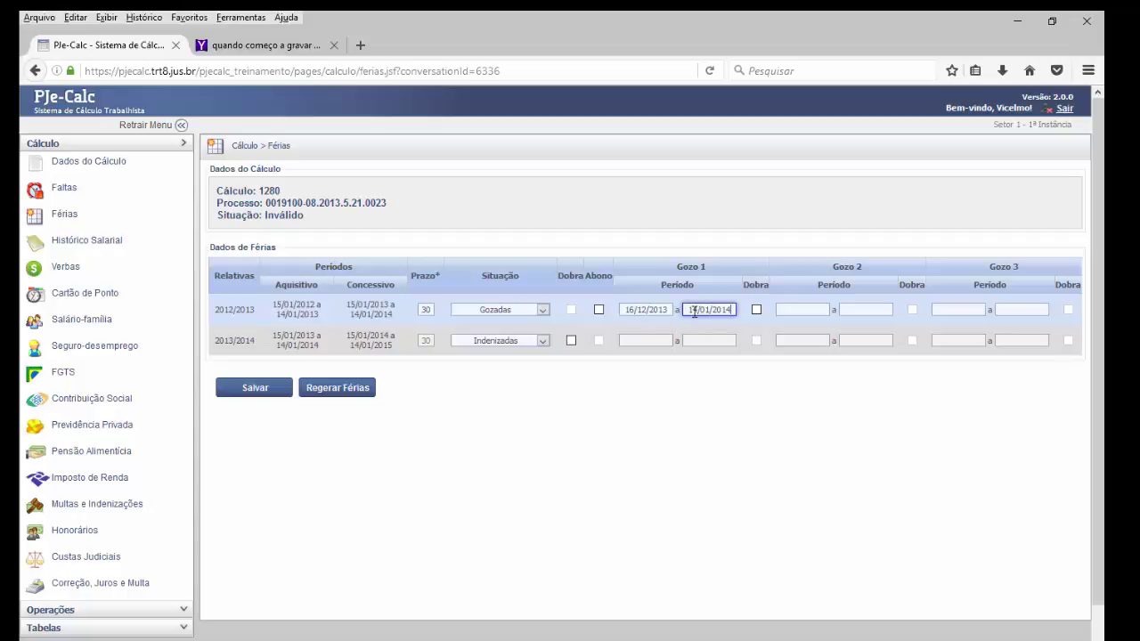
triple_click(728, 310)
- Change the 2012/2013 vacation status to Indenizadas and save the vacation data
click(543, 310)
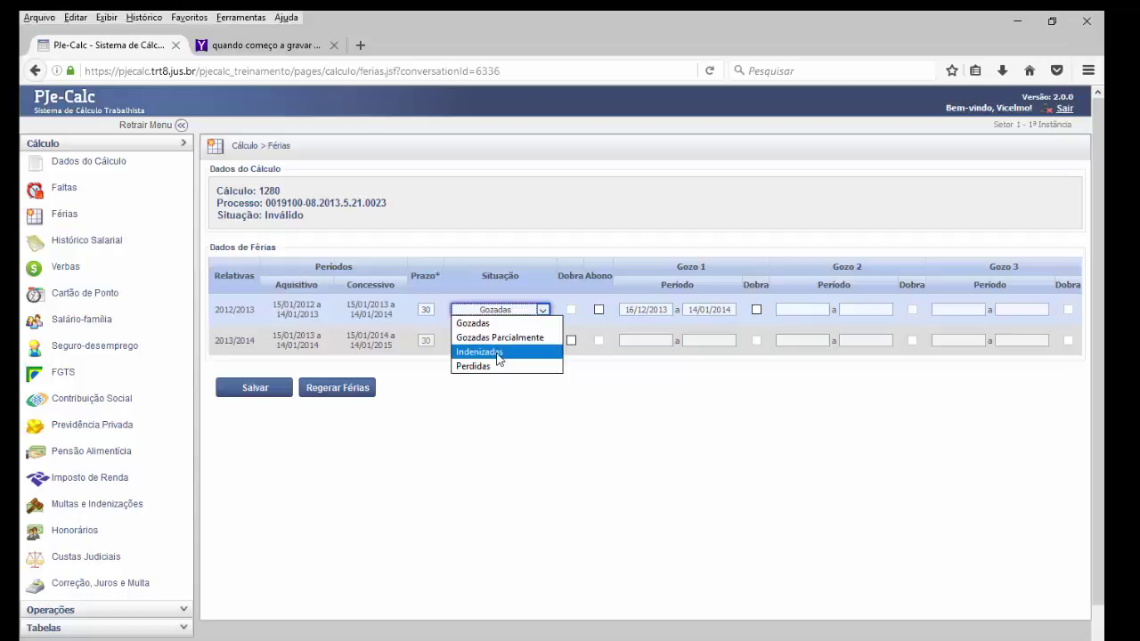
click(497, 352)
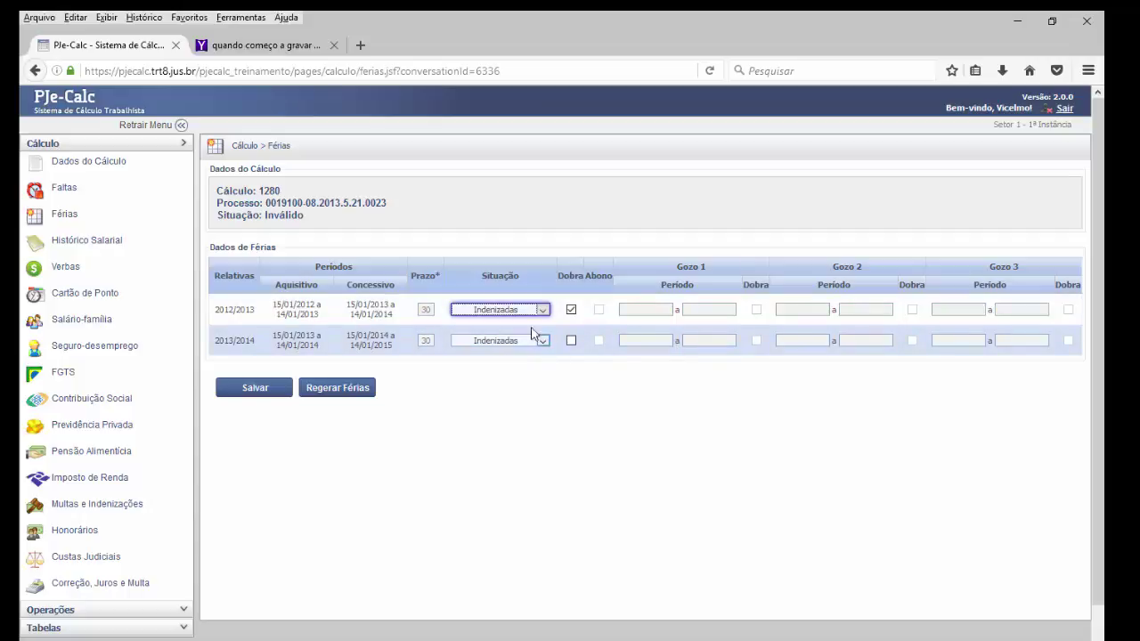
click(254, 387)
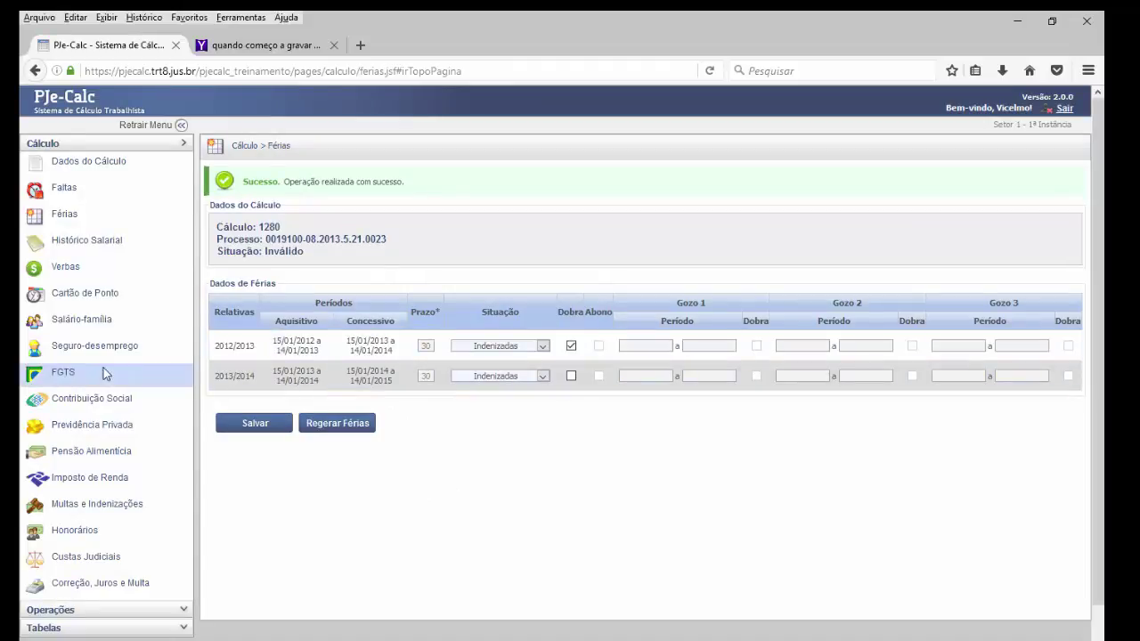
click(69, 377)
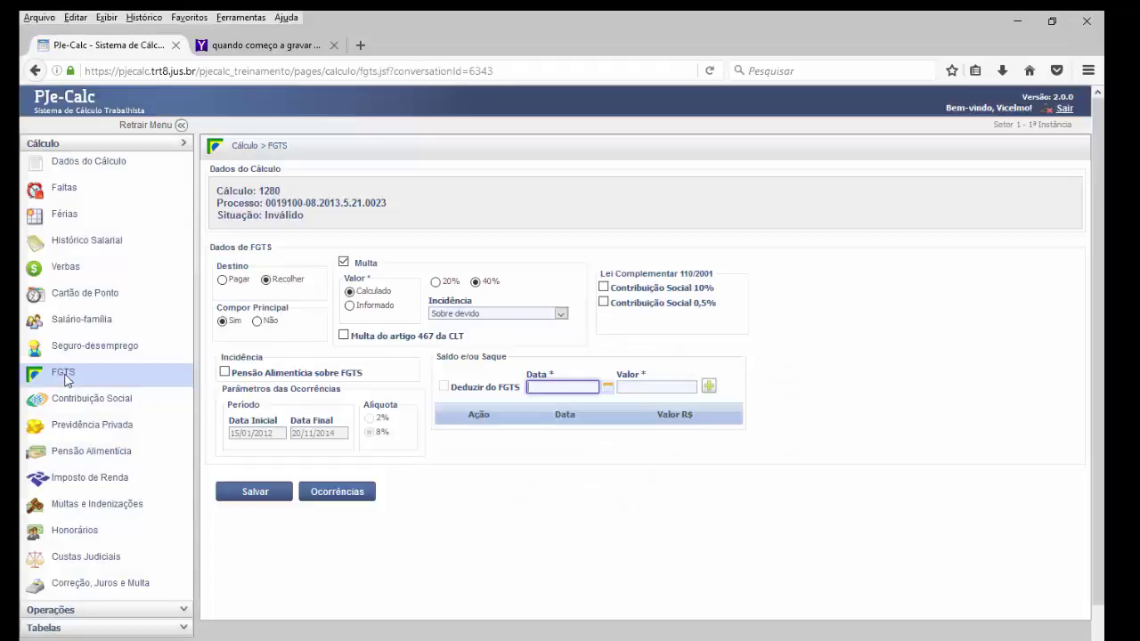
- Regenerate the FGTS monthly occurrences table and confirm the regeneration
click(328, 496)
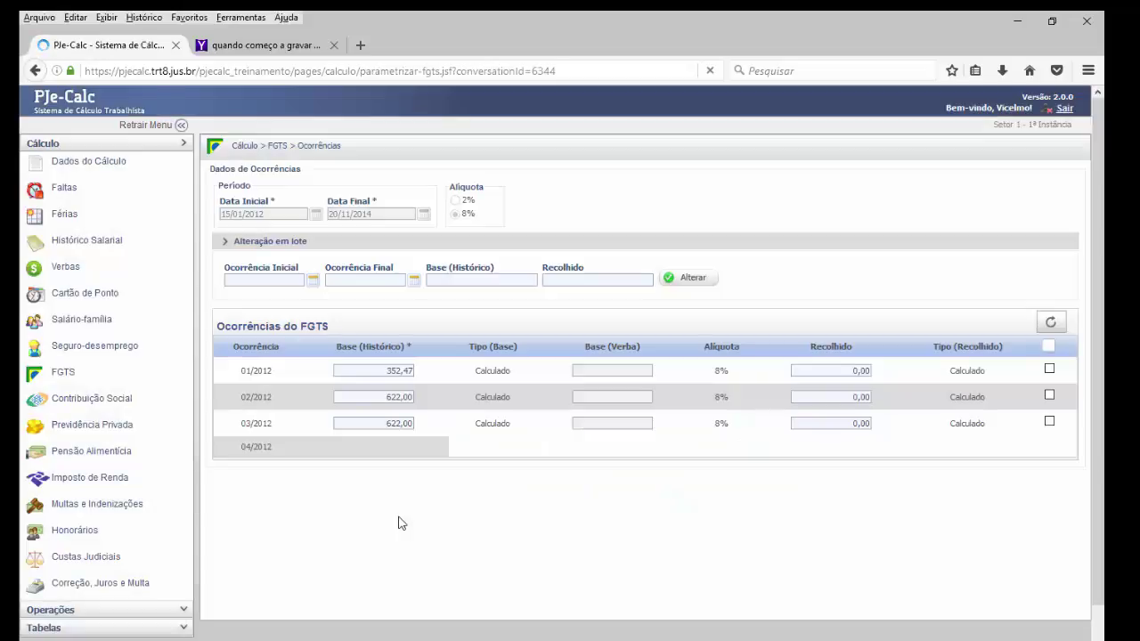
scroll(399, 524, down, 3)
scroll(399, 524, down, 10)
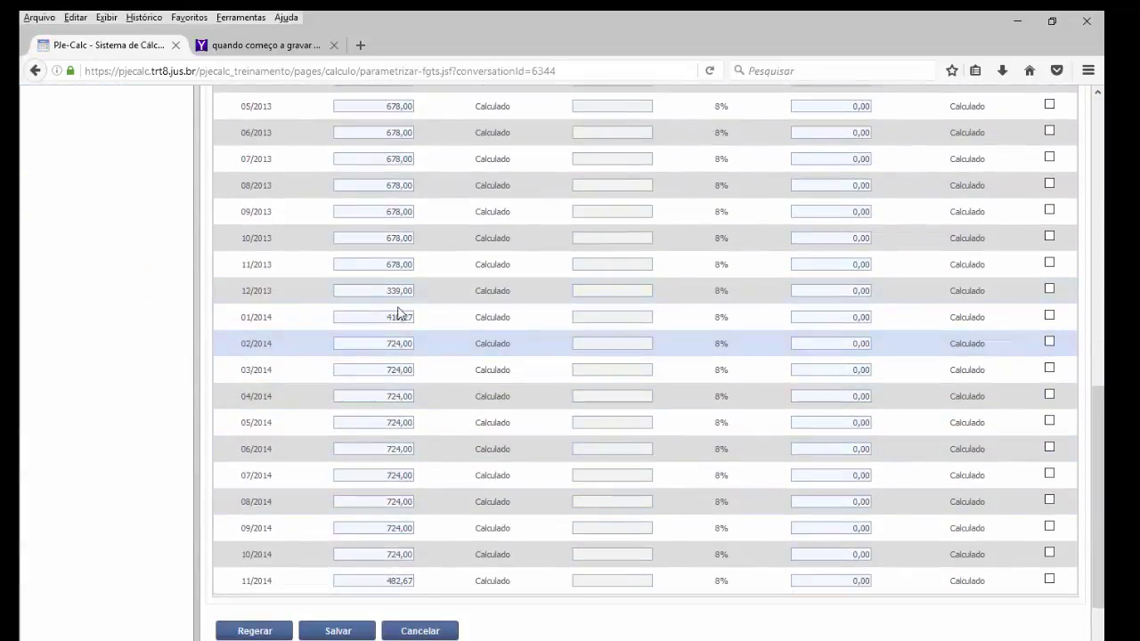
click(266, 632)
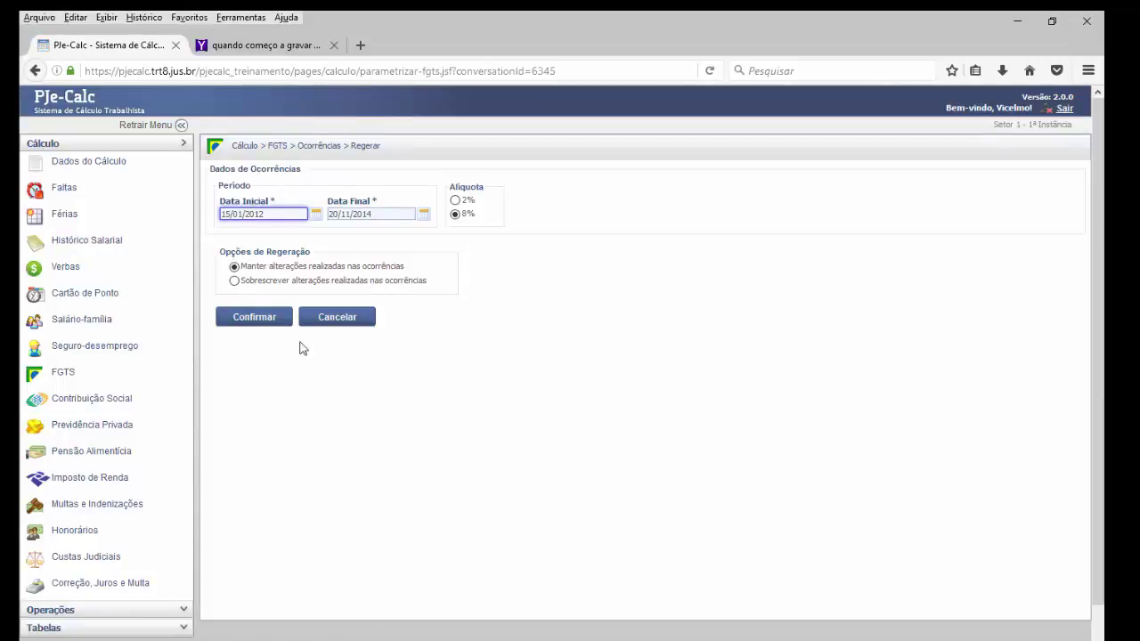
click(251, 318)
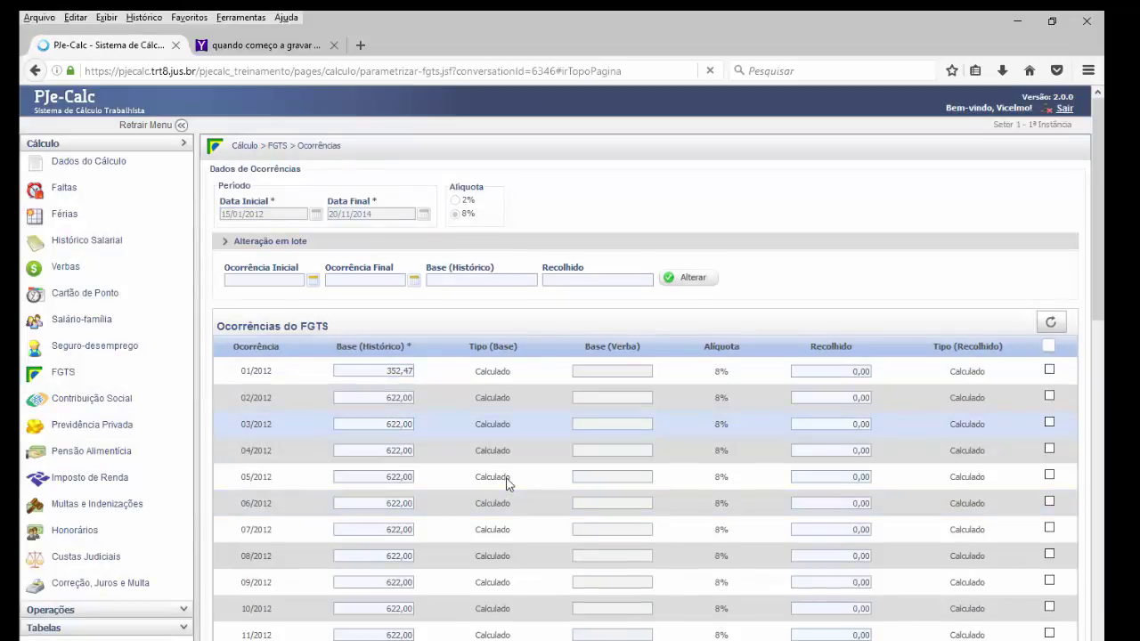
- Scroll through the regenerated table to check 12/2012 at 1.644,00 and 12/2013 at 678,00
scroll(507, 481, down, 5)
scroll(508, 483, down, 10)
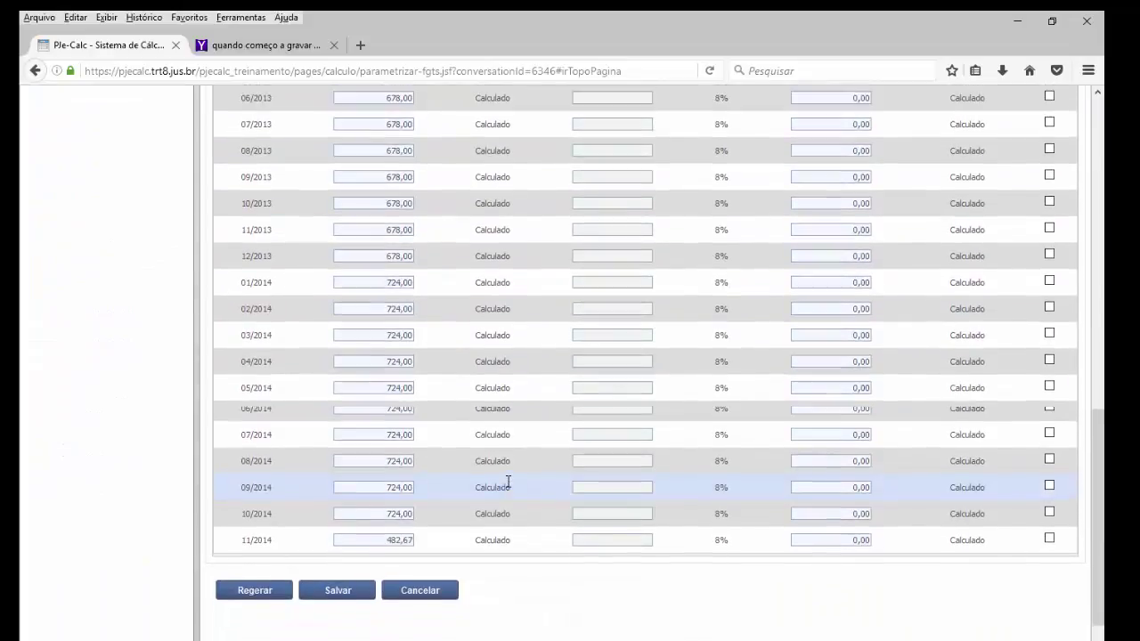
scroll(508, 481, up, 5)
scroll(507, 481, up, 4)
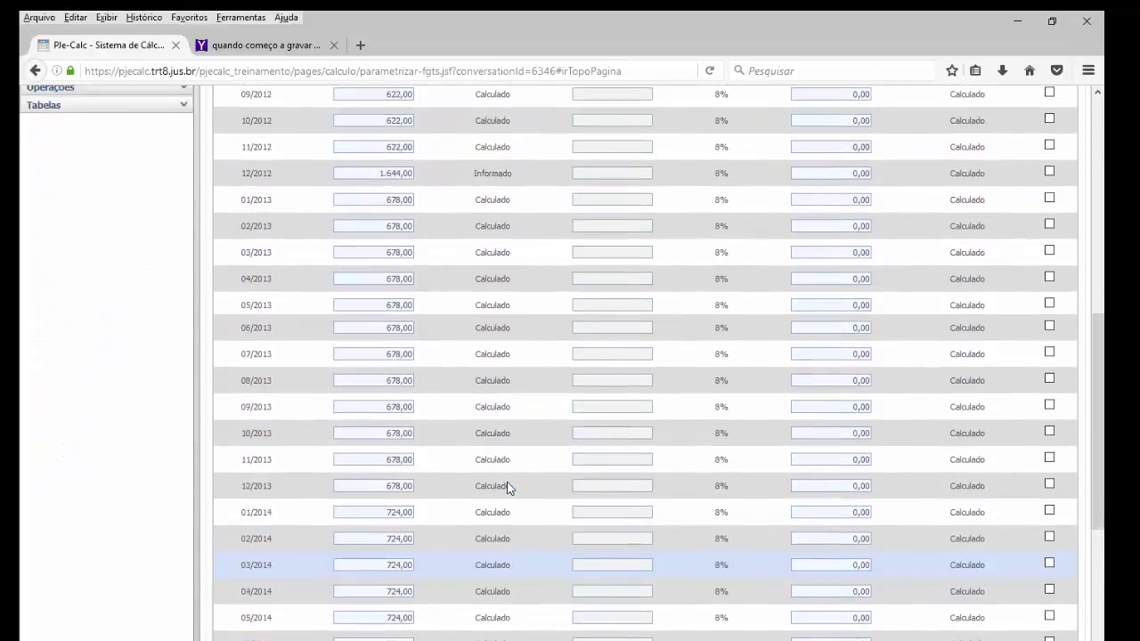
scroll(509, 482, up, 3)
scroll(512, 472, down, 6)
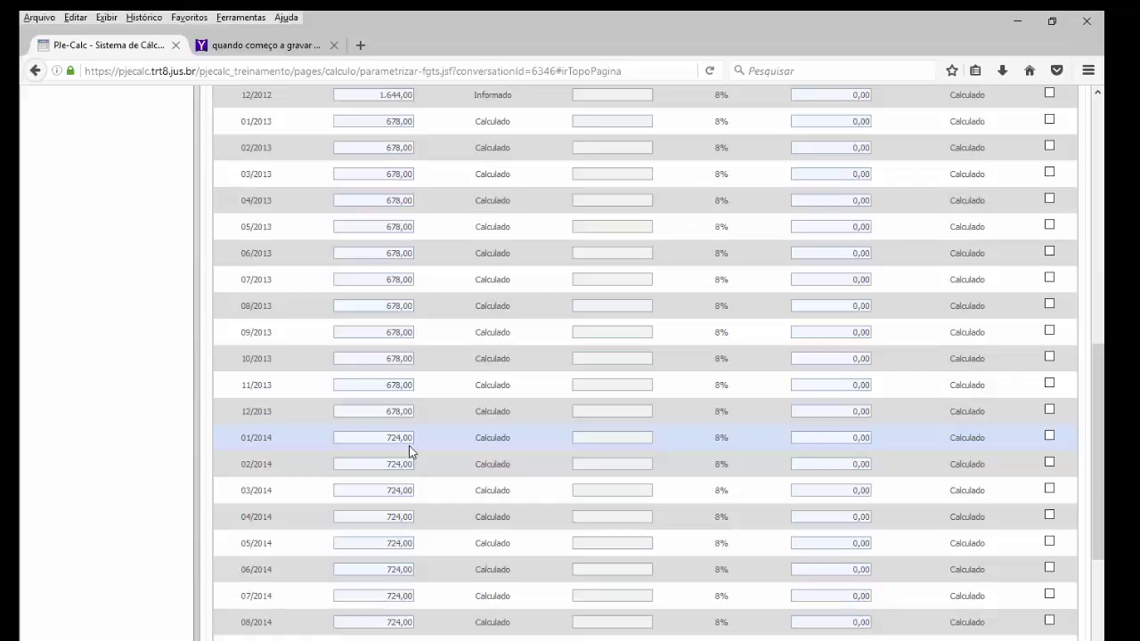
scroll(408, 449, down, 4)
scroll(405, 462, up, 10)
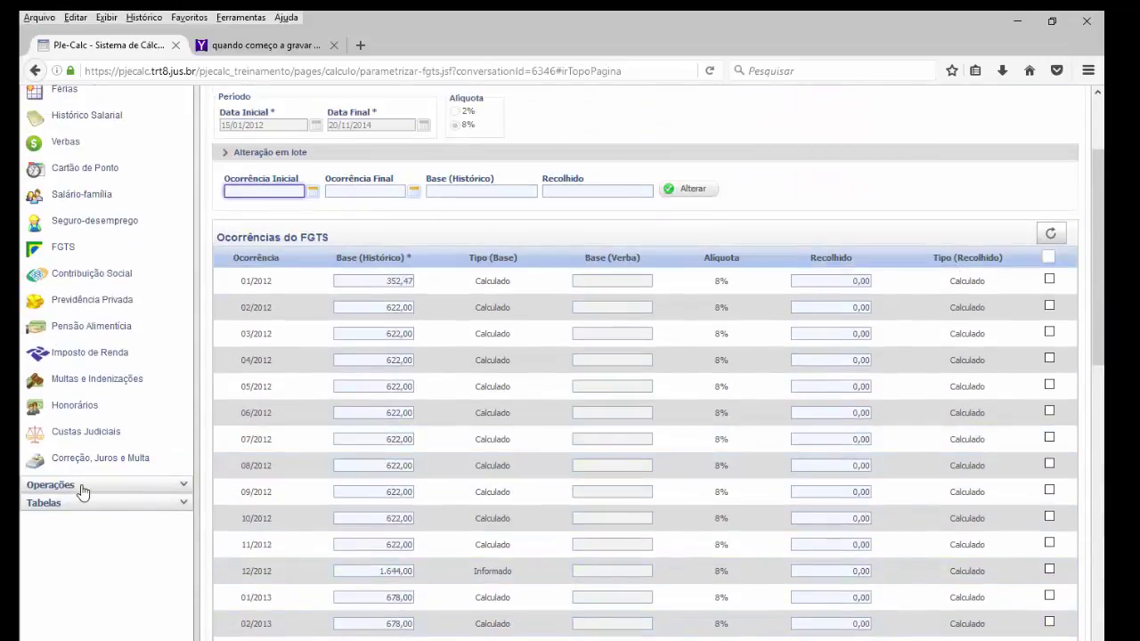
- Liquidate the calculation as of 06/10/2016 from Operações > Liquidar
click(55, 485)
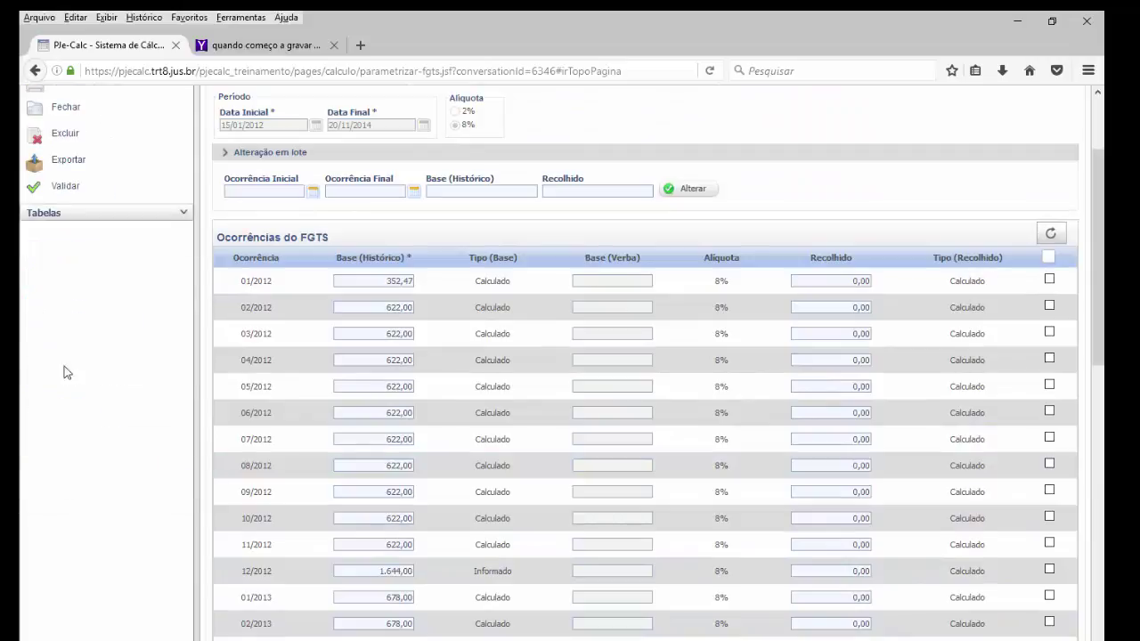
scroll(71, 366, up, 2)
click(69, 179)
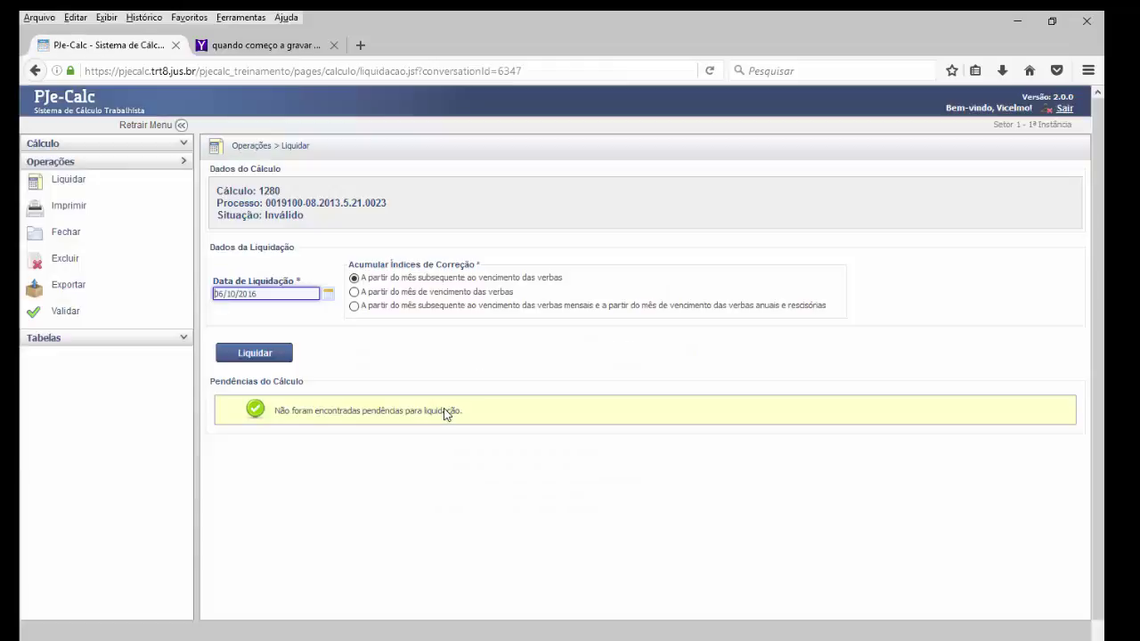
click(254, 356)
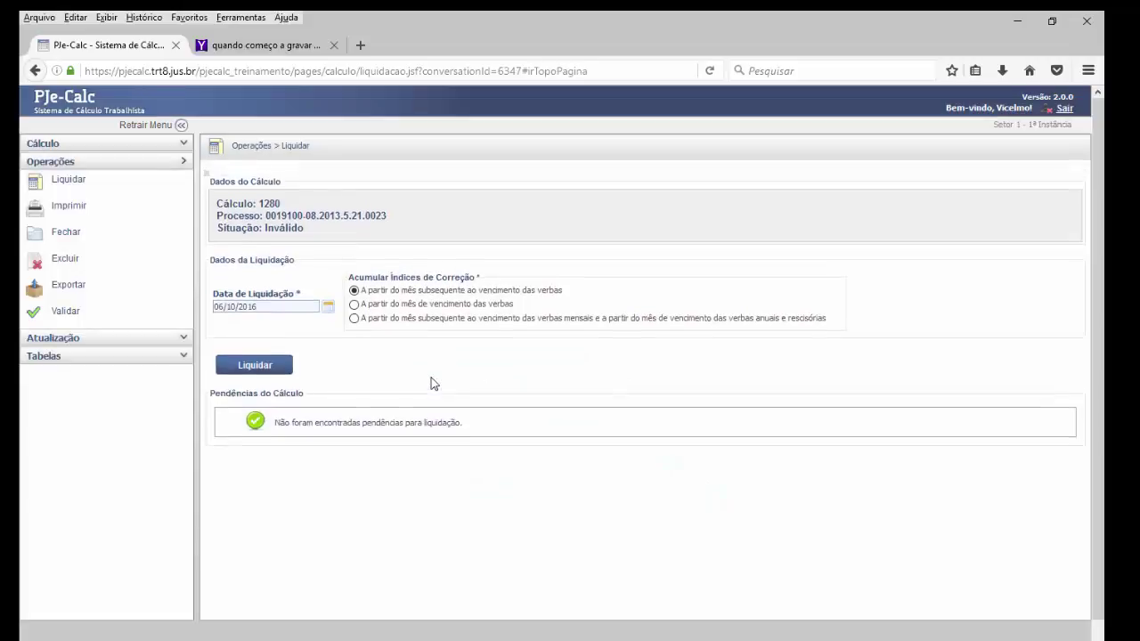
- Print the calculation report with the selected sections and open the resulting PDF
click(76, 208)
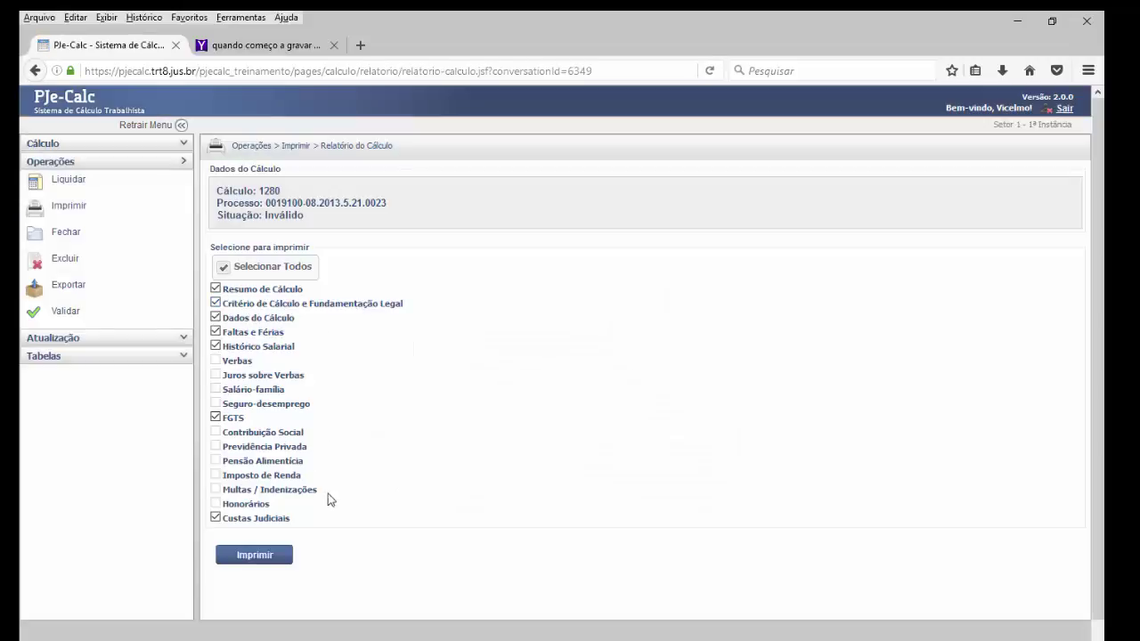
click(224, 266)
click(223, 269)
click(269, 556)
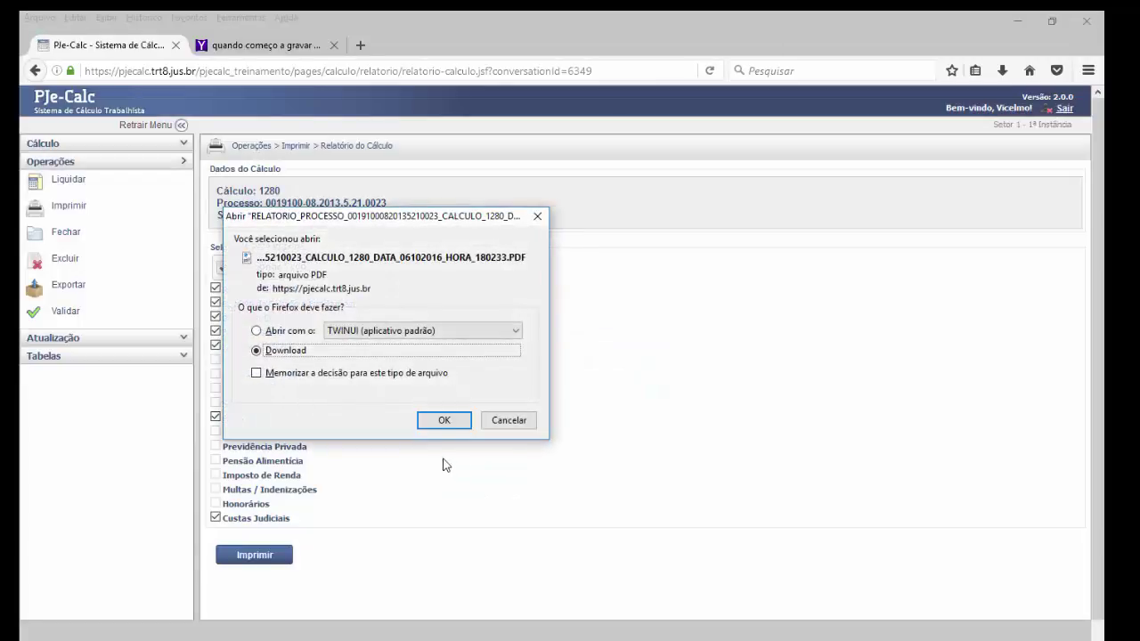
click(256, 330)
click(445, 420)
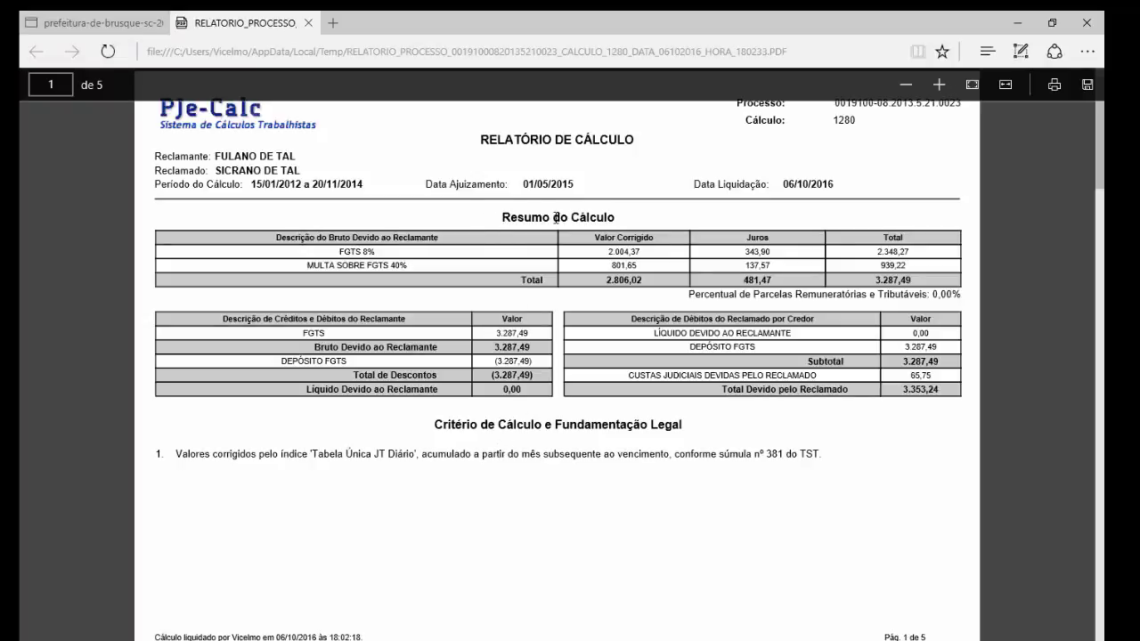
drag(556, 217, 637, 220)
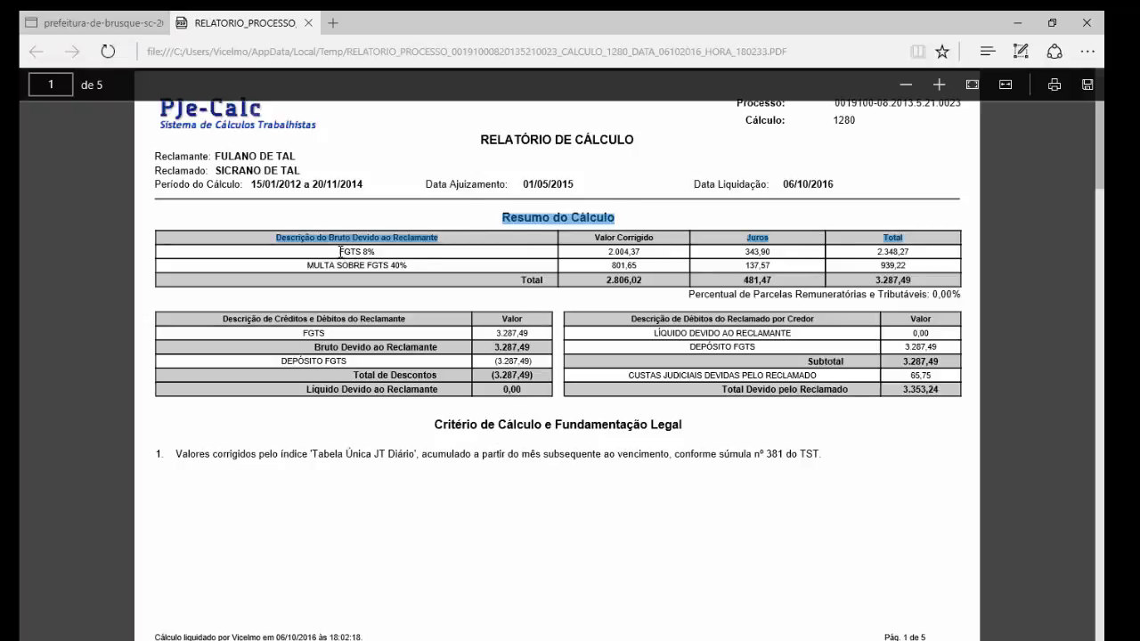
drag(340, 252, 386, 258)
click(421, 265)
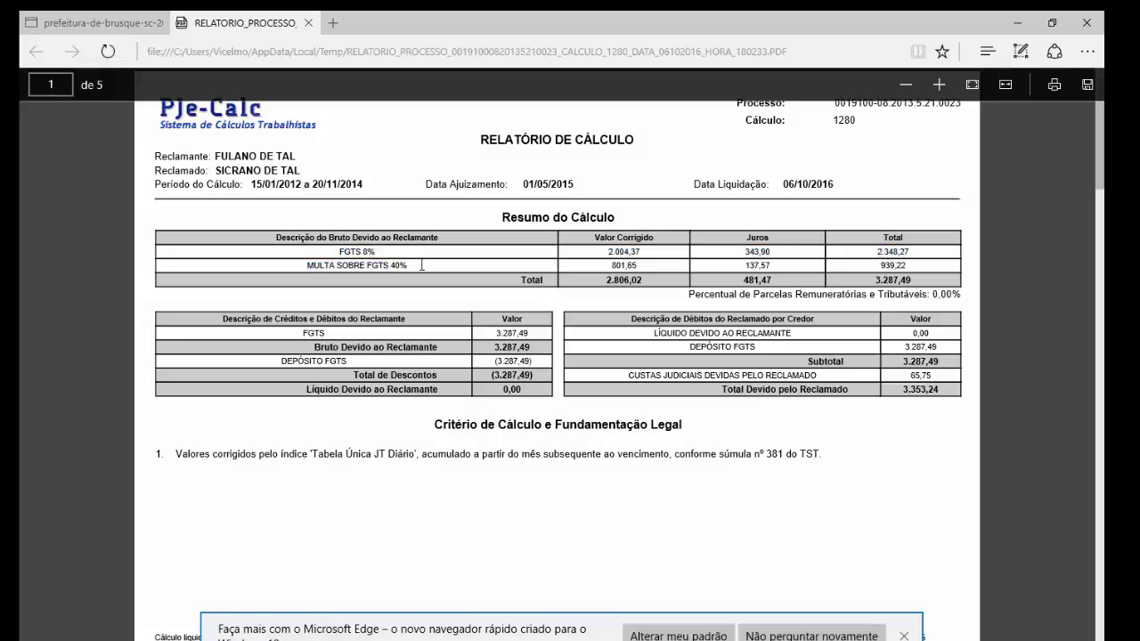
scroll(414, 283, down, 10)
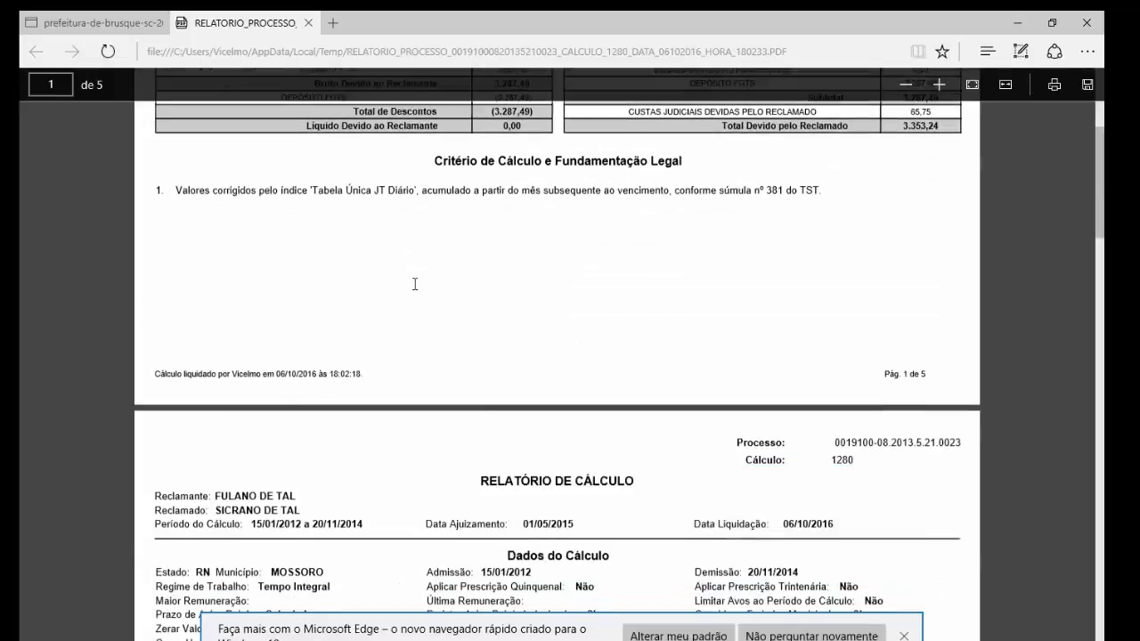
scroll(414, 292, down, 1)
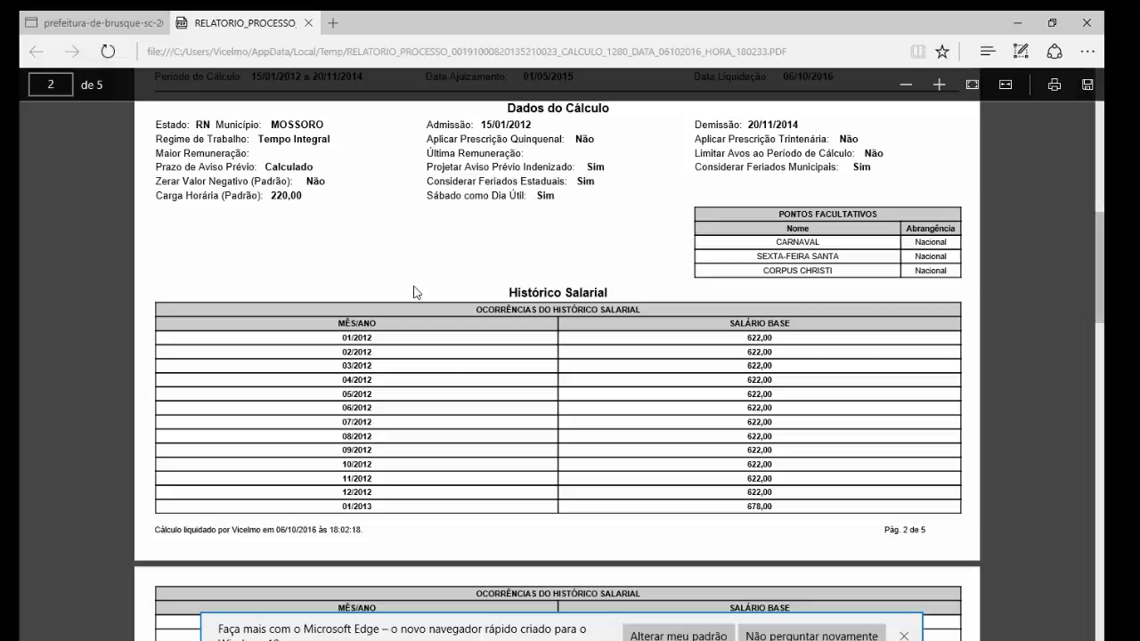
scroll(414, 292, down, 4)
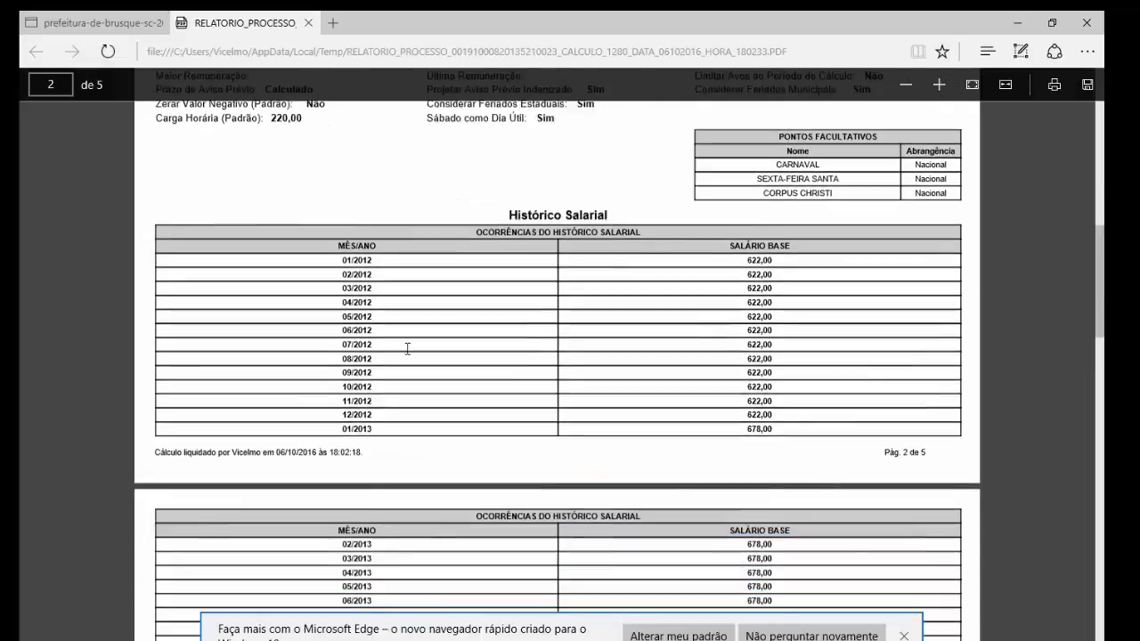
scroll(406, 350, down, 7)
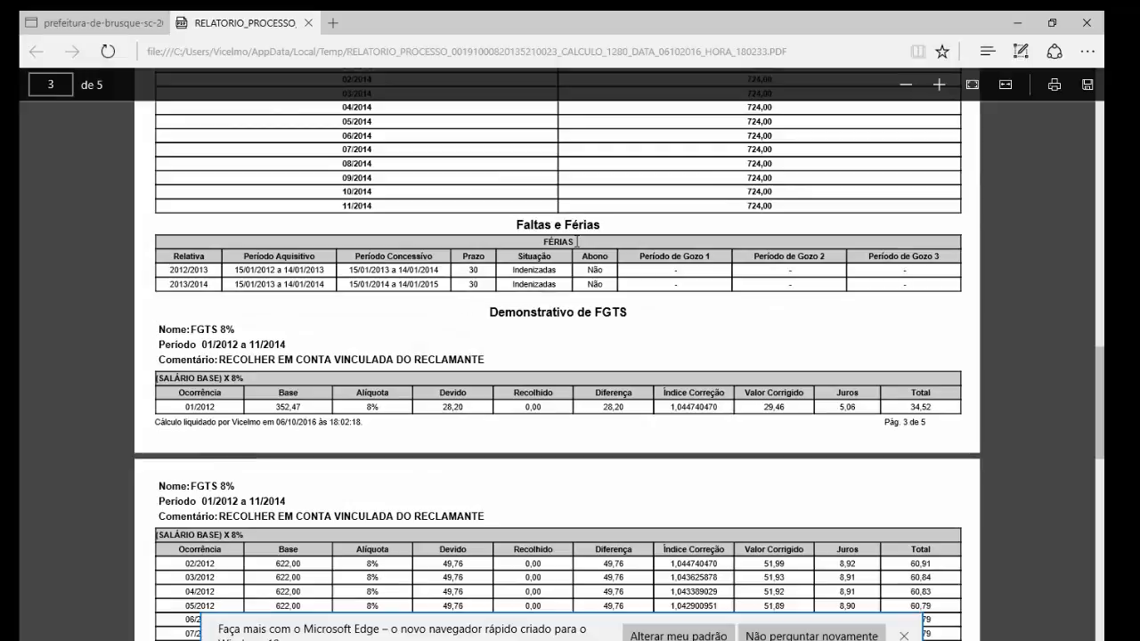
drag(518, 222, 580, 225)
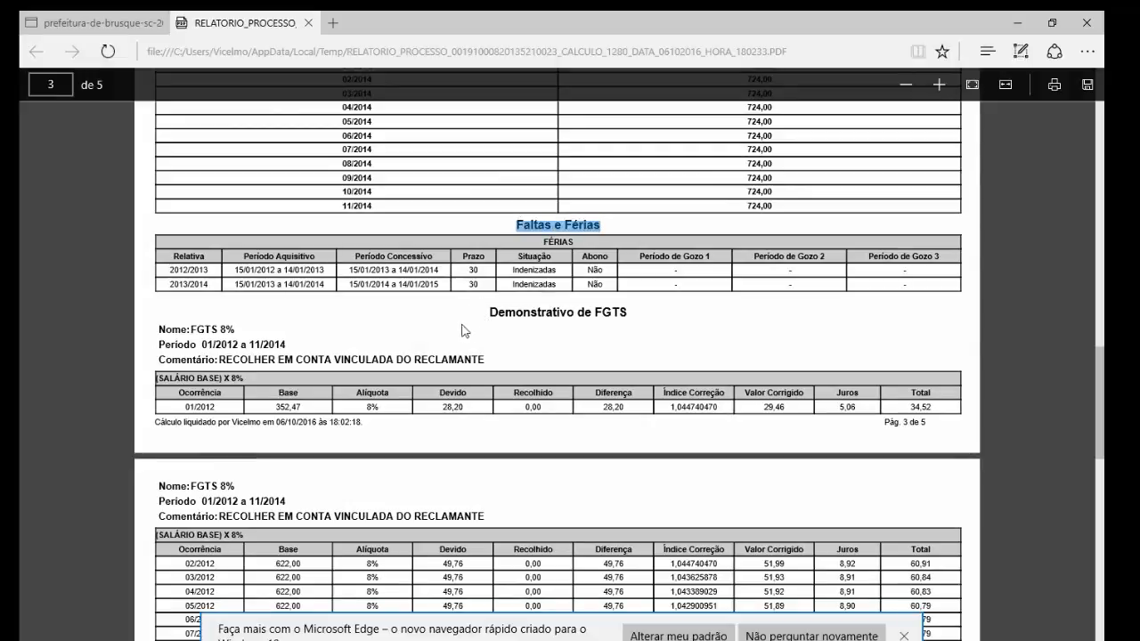
scroll(434, 334, down, 1)
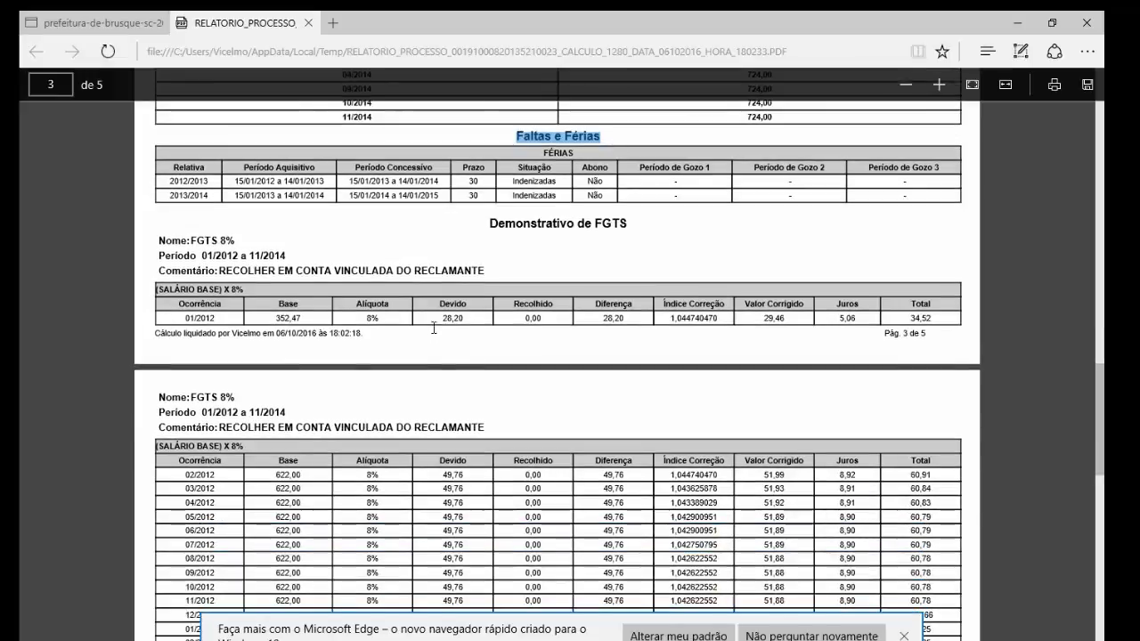
scroll(425, 326, down, 1)
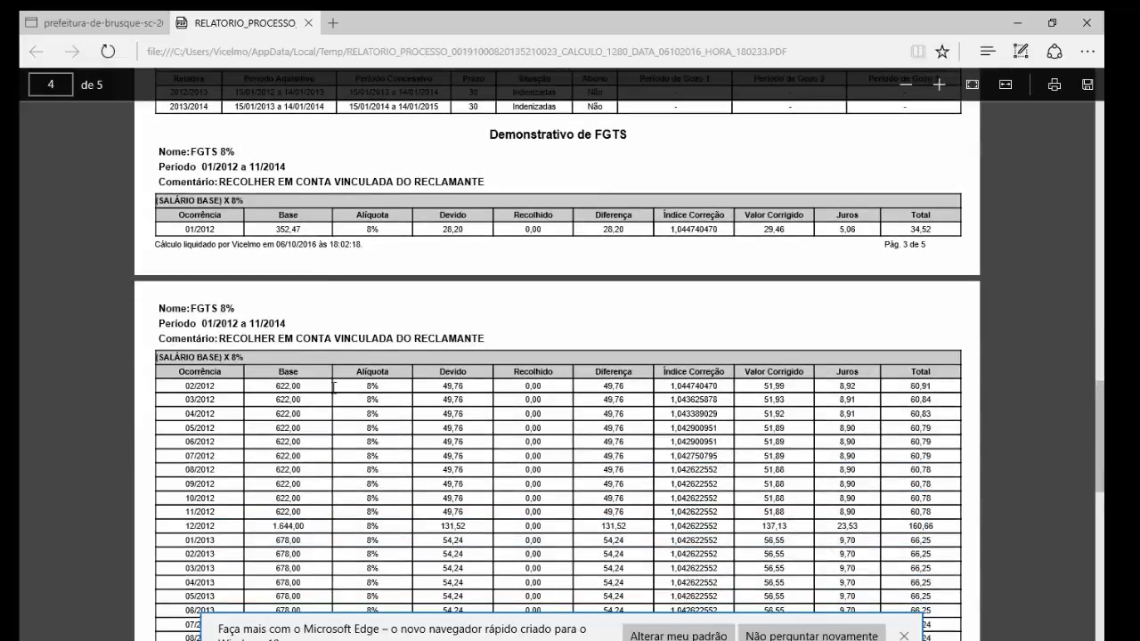
scroll(320, 325, down, 4)
scroll(297, 359, down, 5)
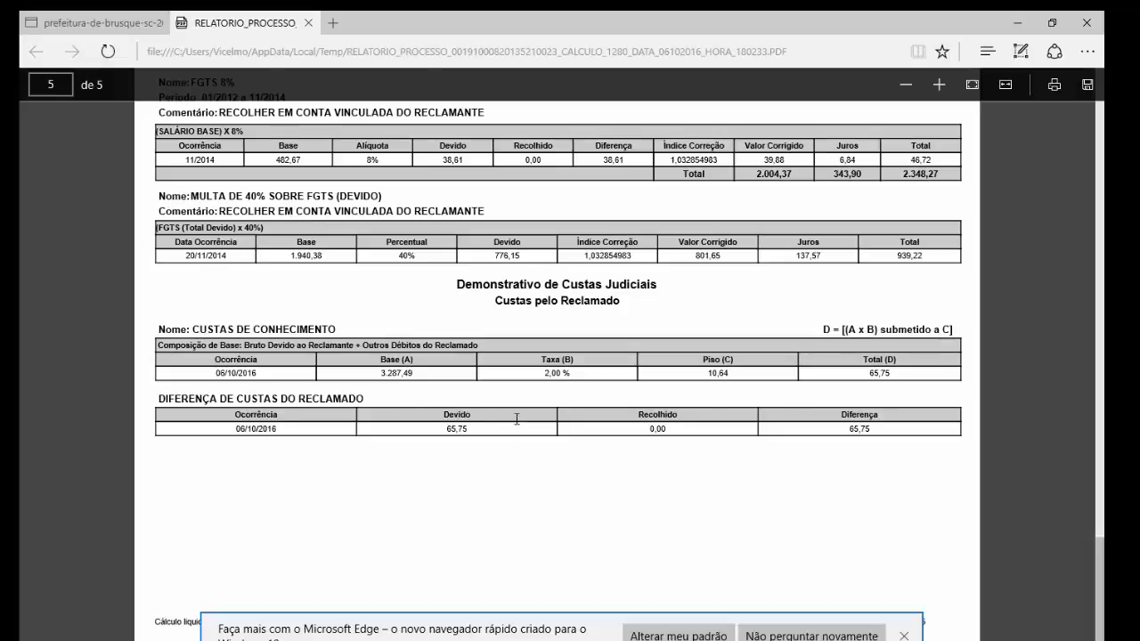
scroll(516, 418, up, 3)
scroll(514, 414, up, 9)
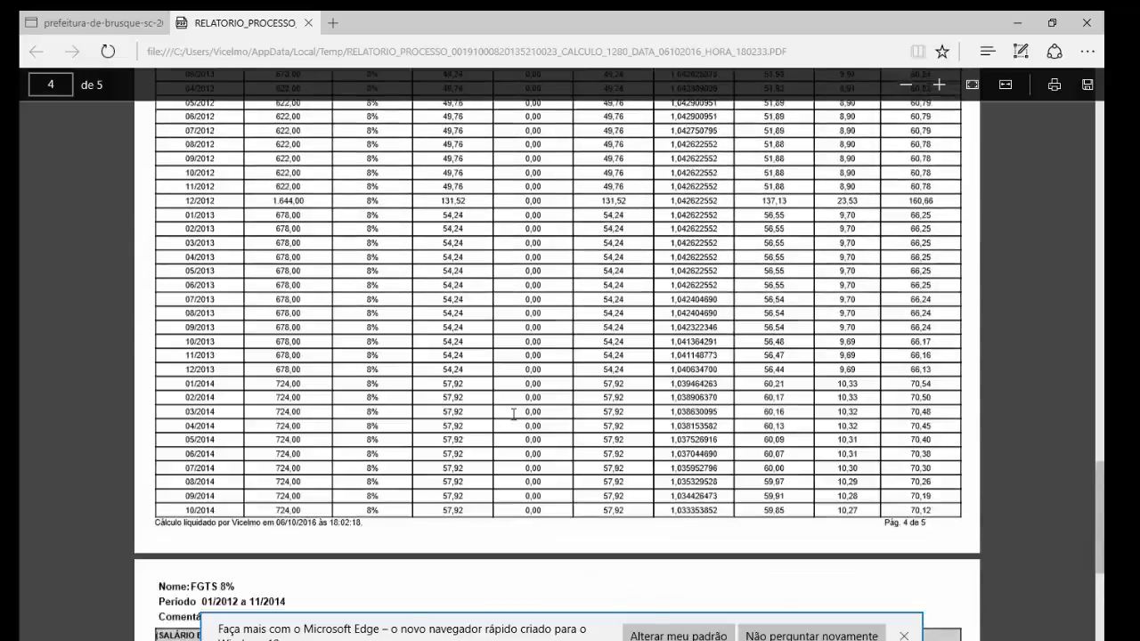
scroll(514, 414, down, 10)
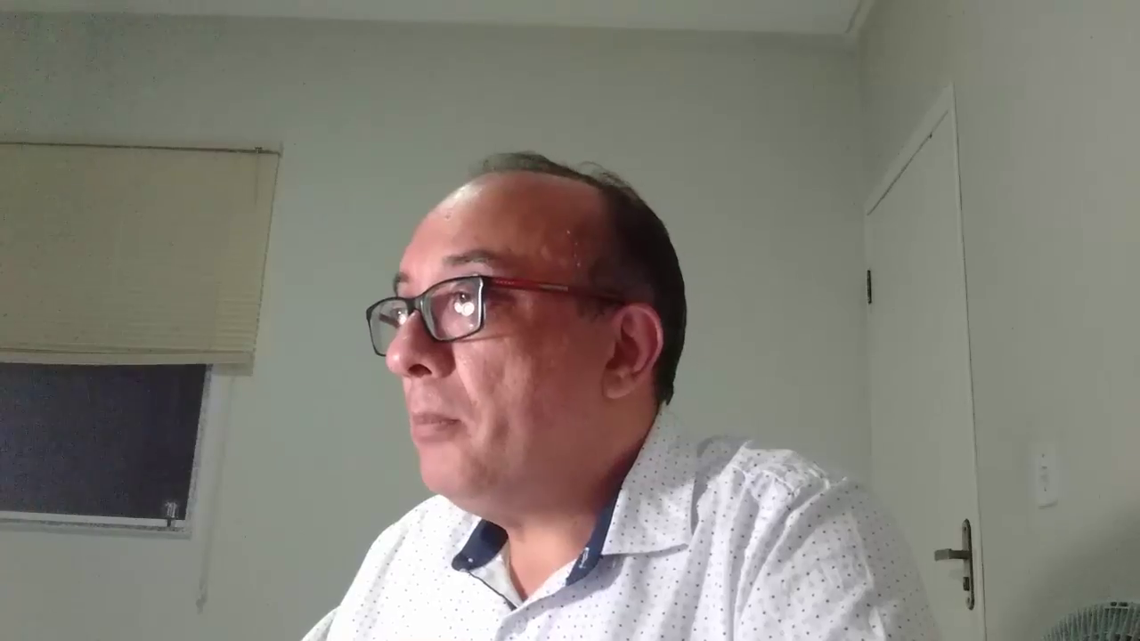